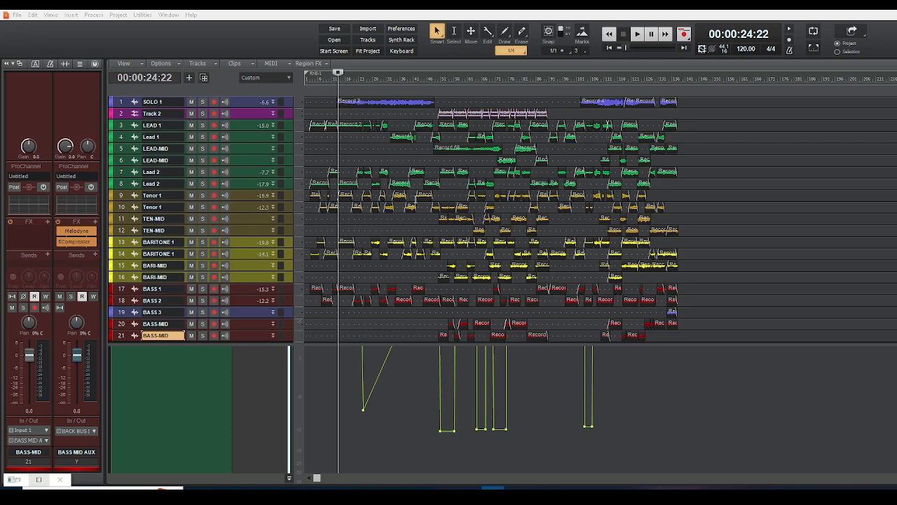
Step: Examine the vocal tracks in the track list, from SOLO 1 down to the last BASS-MID track
scroll(250, 162, "down", 3)
scroll(243, 164, "up", 3)
scroll(238, 162, "down", 3)
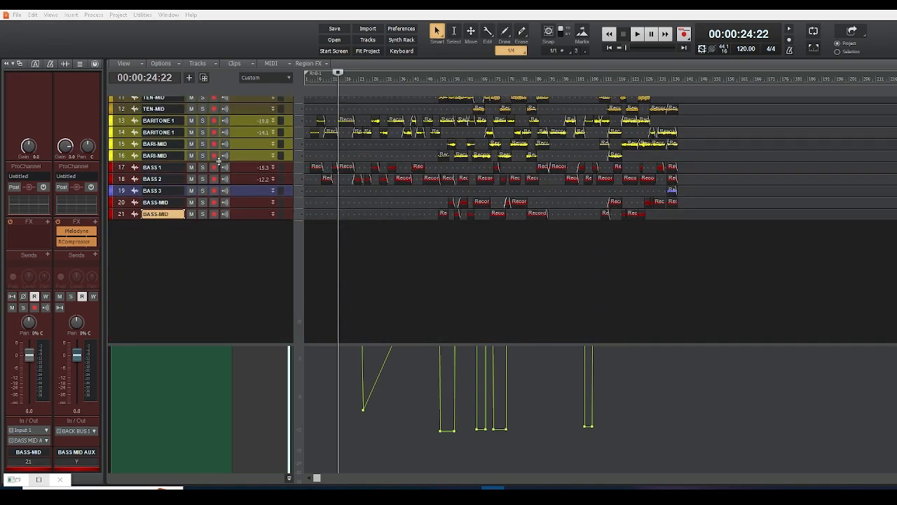
scroll(218, 162, "up", 3)
scroll(219, 162, "up", 1)
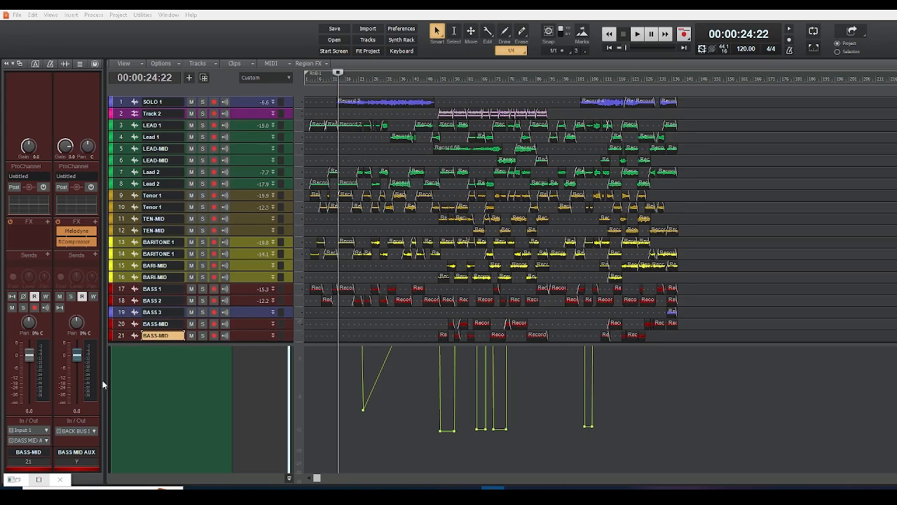
Step: Open the console and examine the track strips, then widen the bus section to show the bus strips
left_click(39, 480)
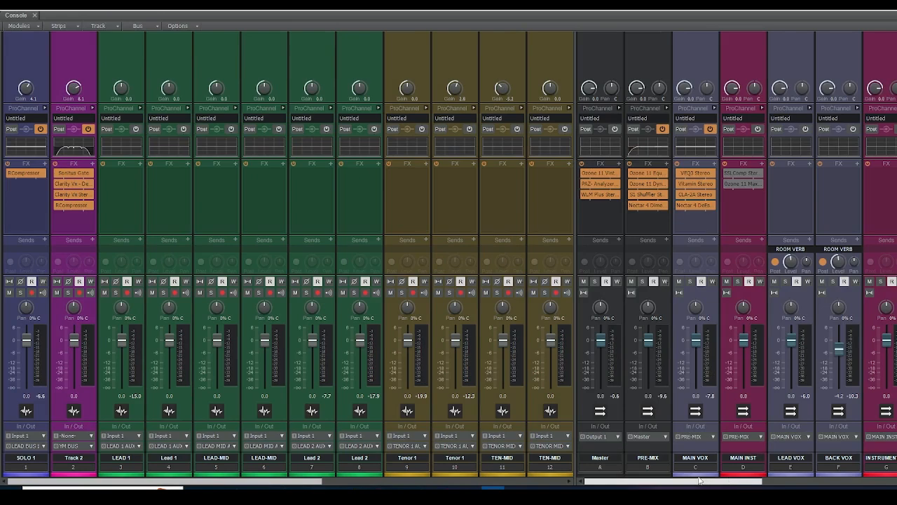
left_click_drag(131, 481, 39, 484)
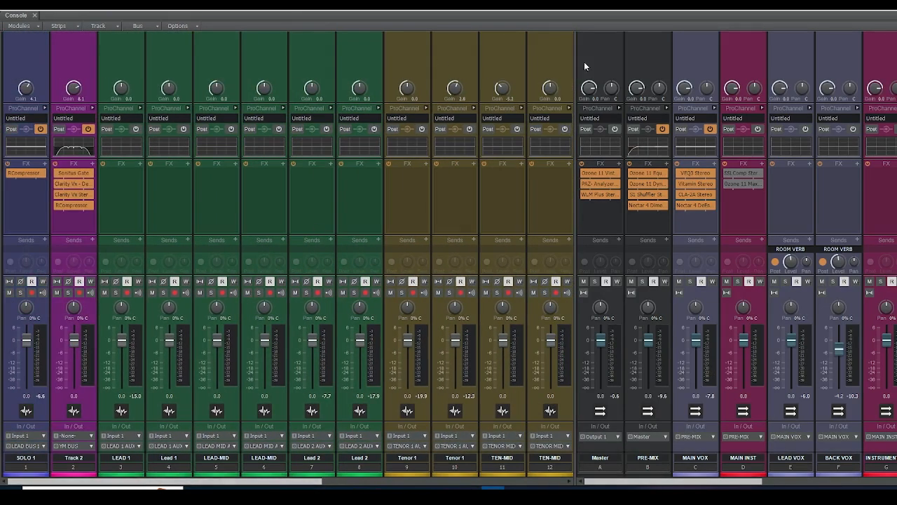
left_click_drag(574, 54, 896, 54)
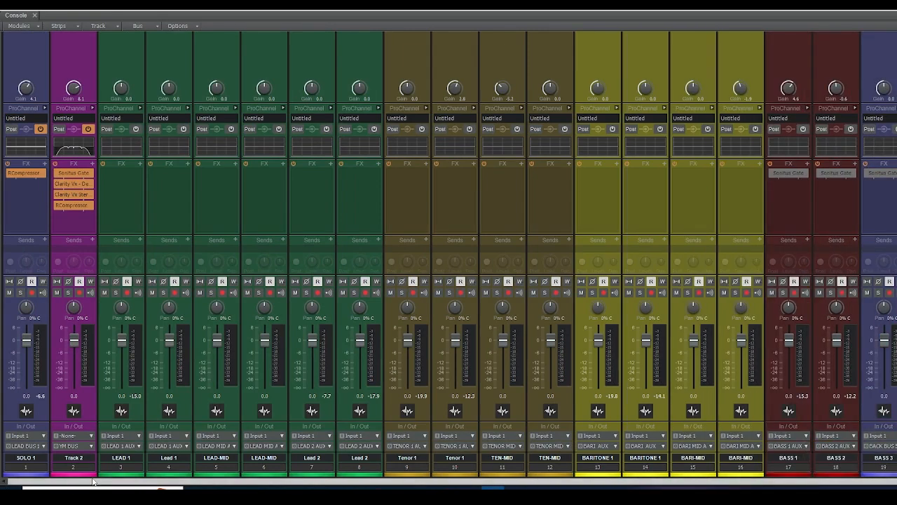
left_click_drag(98, 484, 1, 470)
left_click_drag(193, 480, 281, 481)
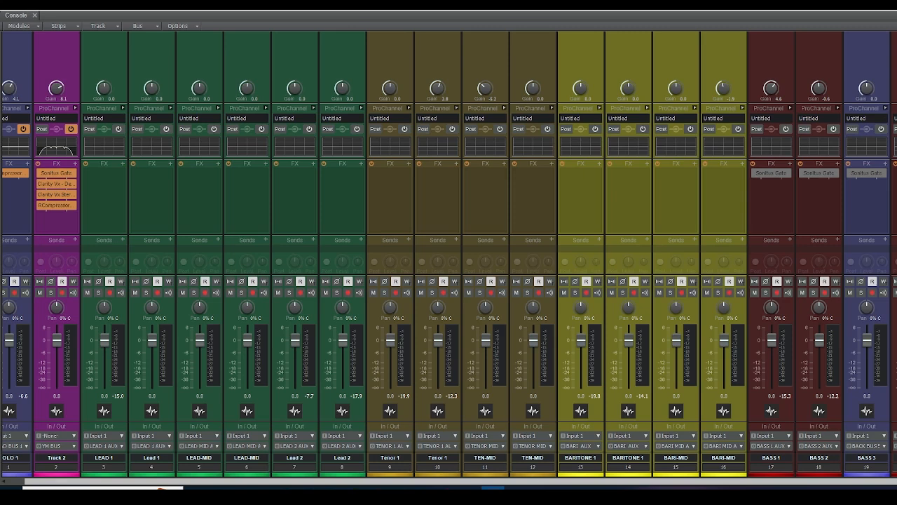
left_click_drag(893, 82, 74, 150)
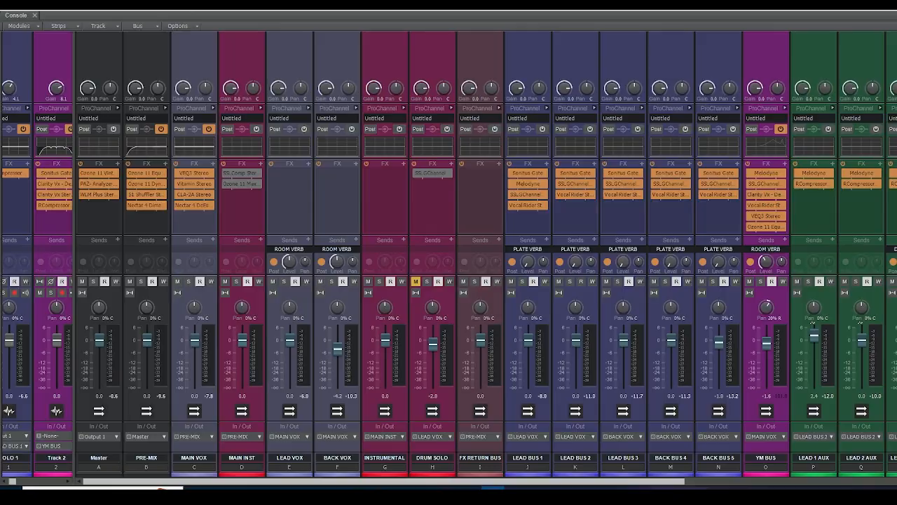
Step: Return to the track view and shrink the bus pane below the tracks so all 21 tracks have room
key("d")
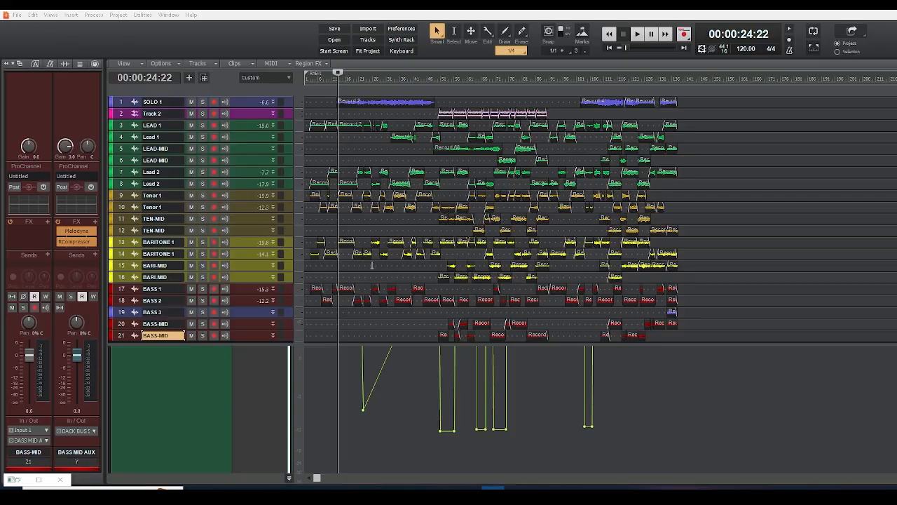
scroll(237, 338, "down", 3)
left_click_drag(238, 344, 214, 440)
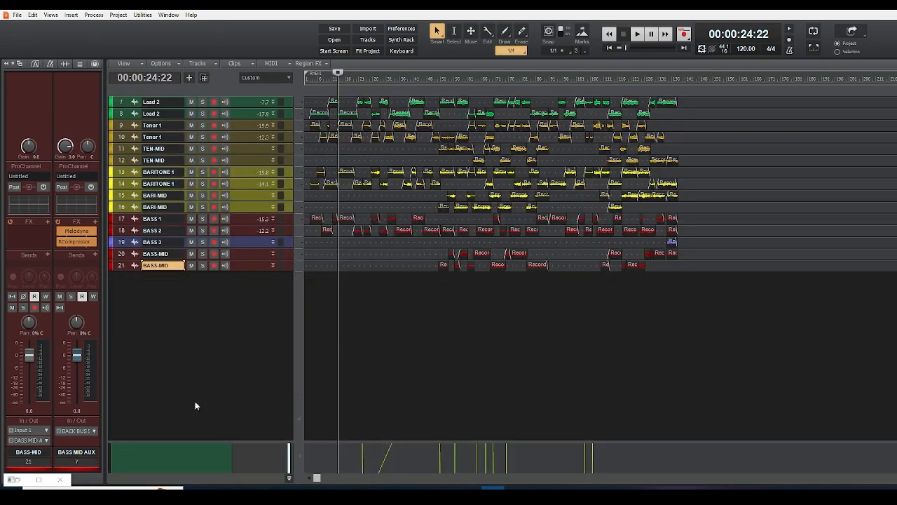
scroll(195, 405, "up", 3)
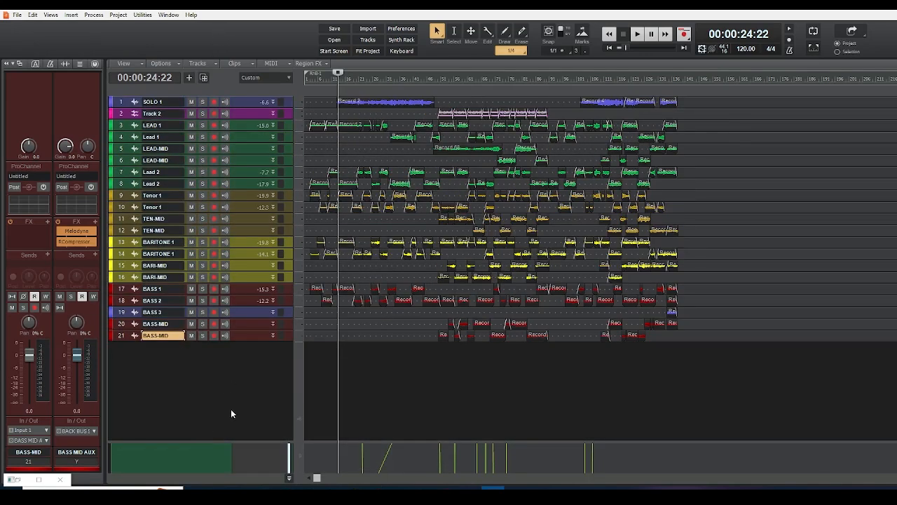
left_click_drag(240, 443, 236, 421)
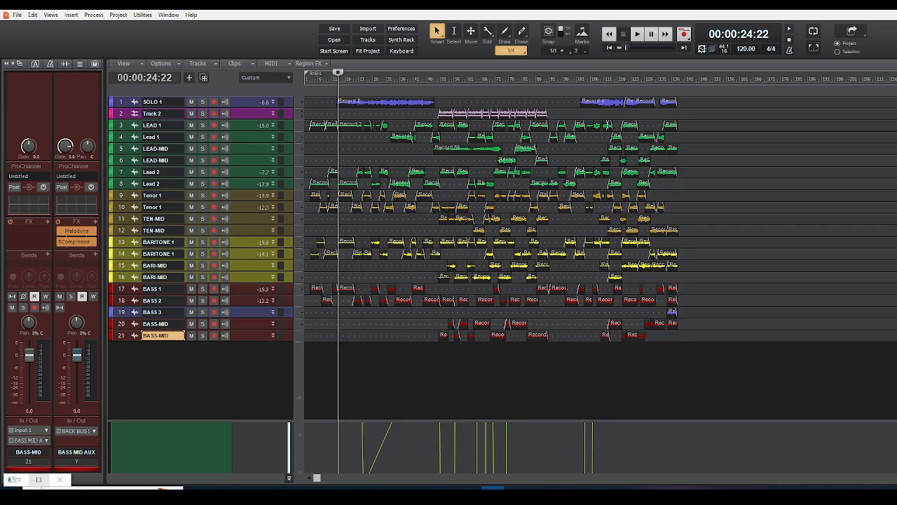
Step: Reopen the console and examine the track strips across to the last BASS-MID track
left_click(39, 480)
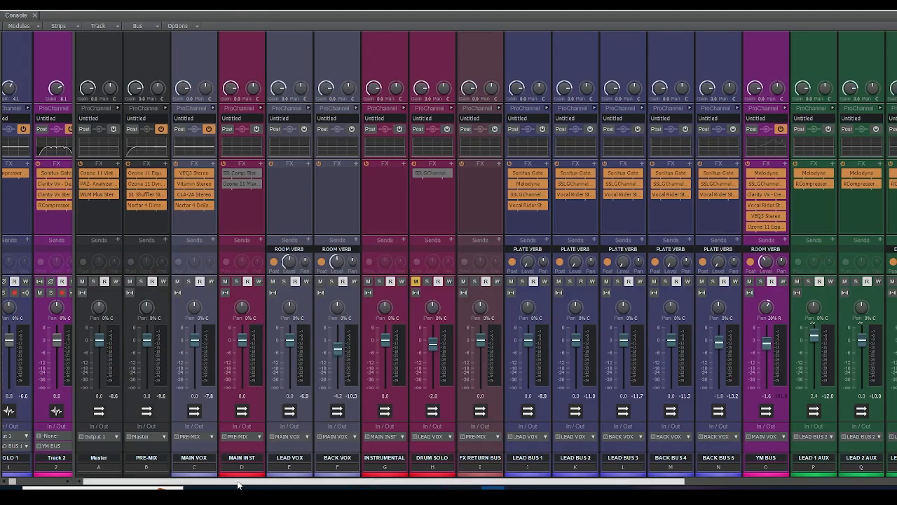
mouse_move(209, 484)
left_mouse_down()
mouse_move(472, 484)
mouse_move(209, 484)
left_mouse_up()
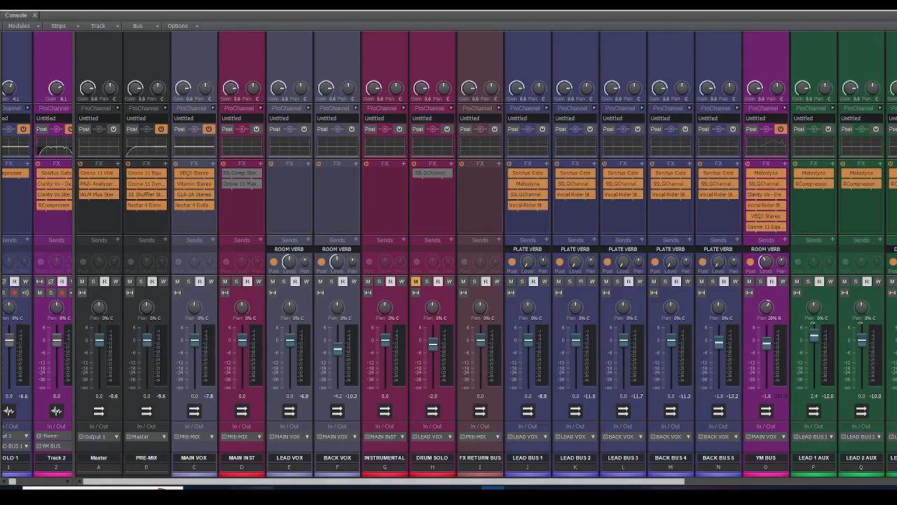
mouse_move(274, 484)
left_mouse_down()
mouse_move(290, 483)
mouse_move(273, 484)
left_mouse_up()
left_click_drag(72, 131, 826, 118)
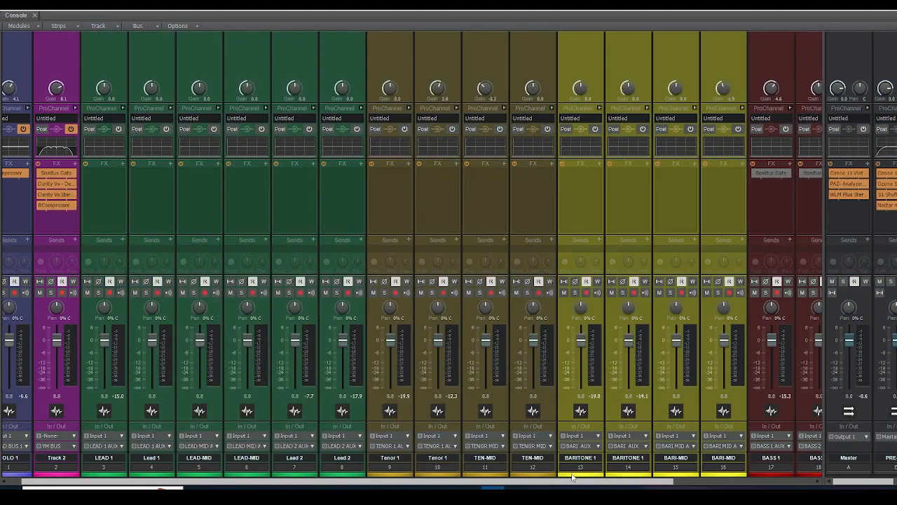
left_click_drag(573, 484, 746, 484)
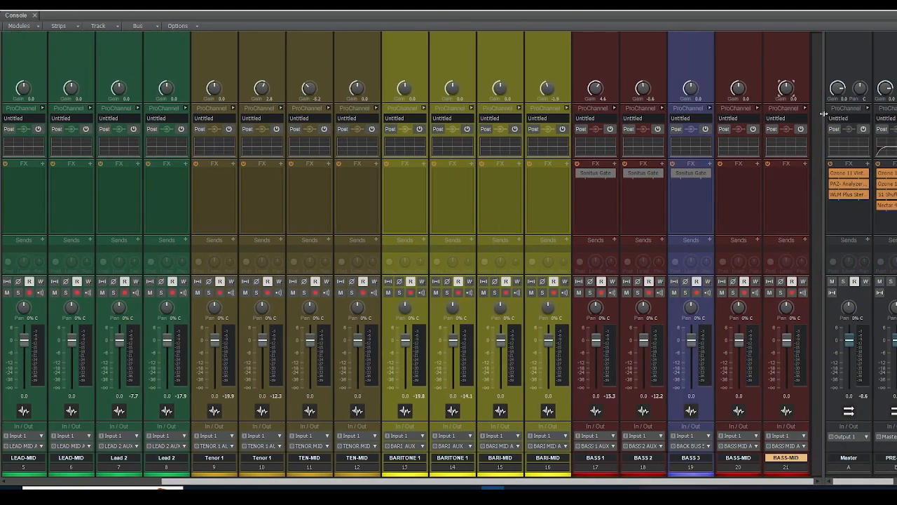
Step: Examine how the track strips relate to the console's buses, from Master through the lead, back and aux buses to the drum buses
left_click_drag(825, 114, 302, 126)
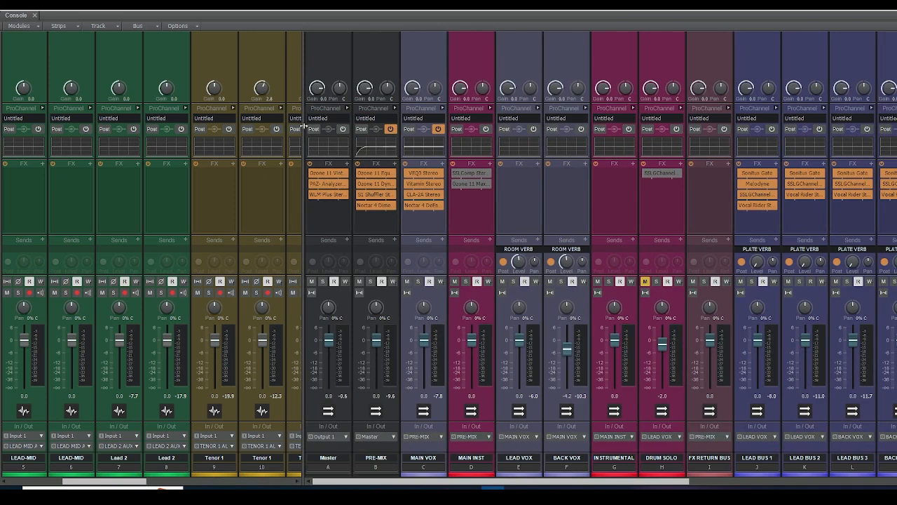
left_click_drag(303, 68, 237, 68)
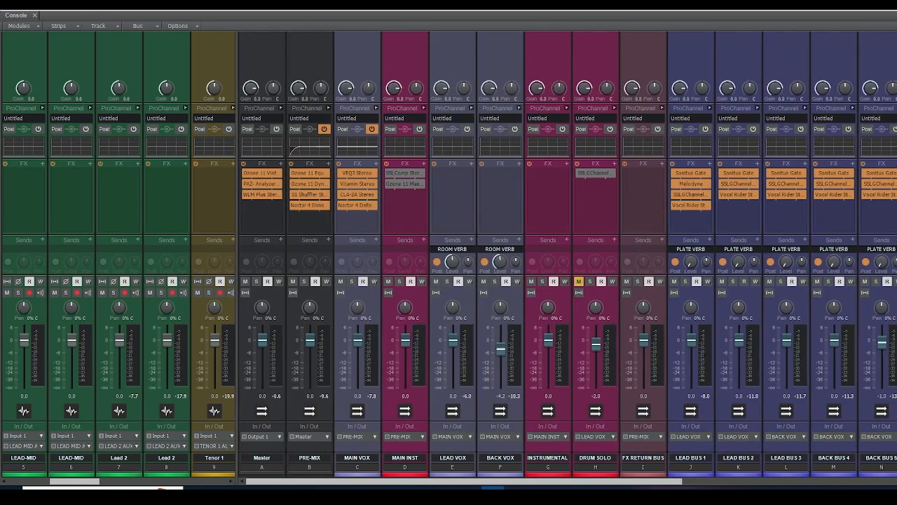
mouse_move(664, 484)
left_mouse_down()
mouse_move(701, 482)
mouse_move(682, 483)
left_mouse_up()
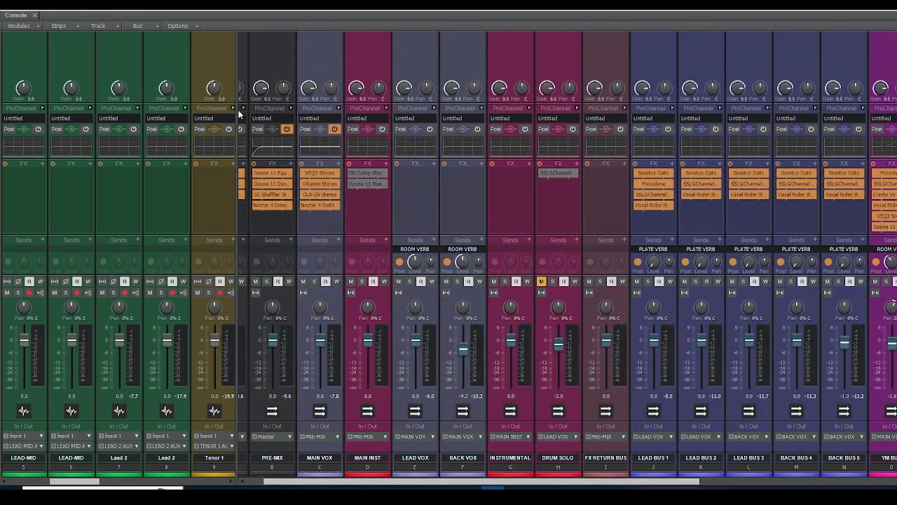
left_click_drag(235, 111, 886, 114)
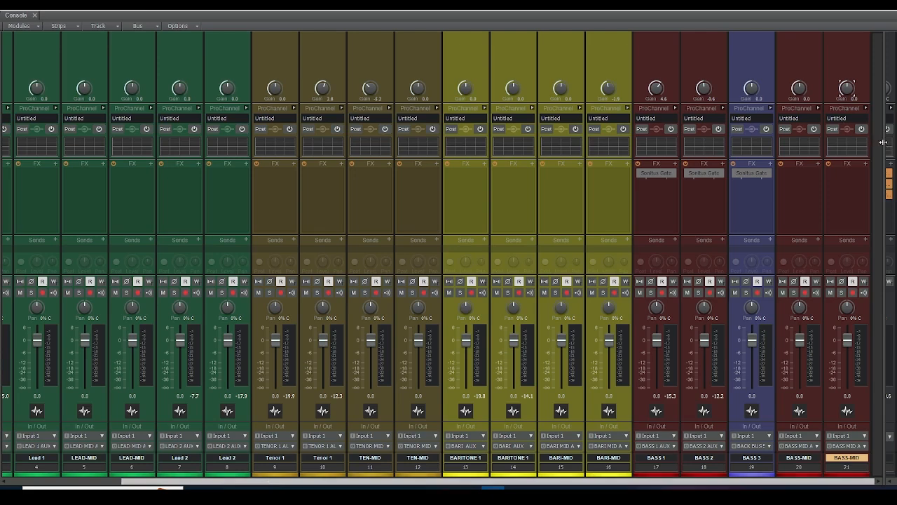
left_click_drag(876, 142, 69, 185)
left_click_drag(559, 482, 847, 483)
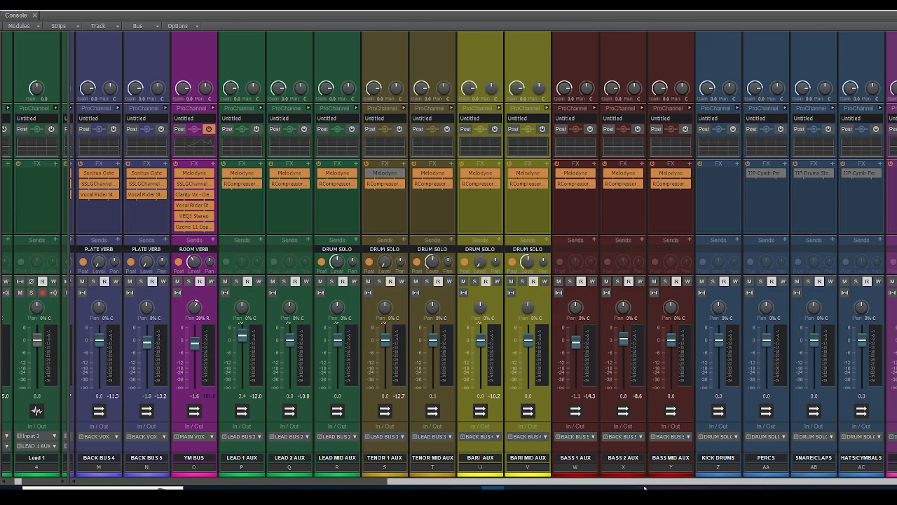
left_click_drag(667, 484, 395, 457)
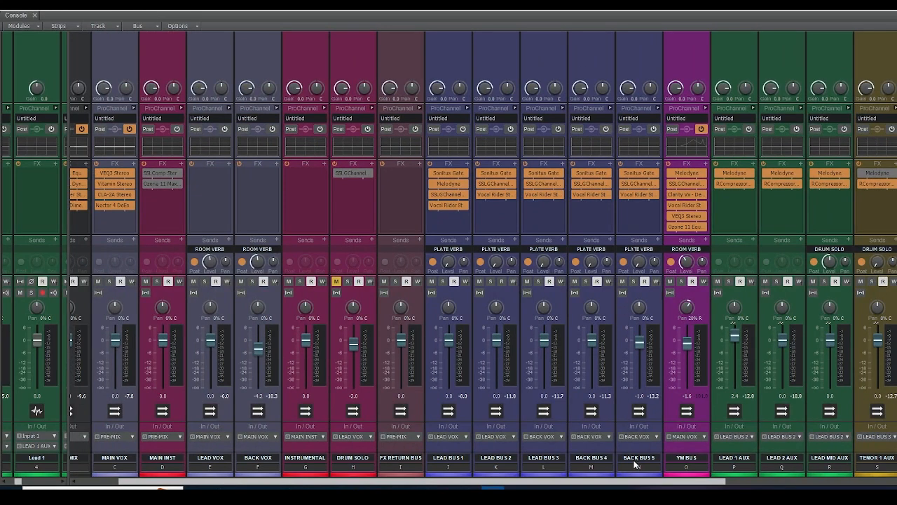
Step: Solo BACK BUS 5 and play the song from about 00:01:43, checking the bus levels in the console
left_click(632, 281)
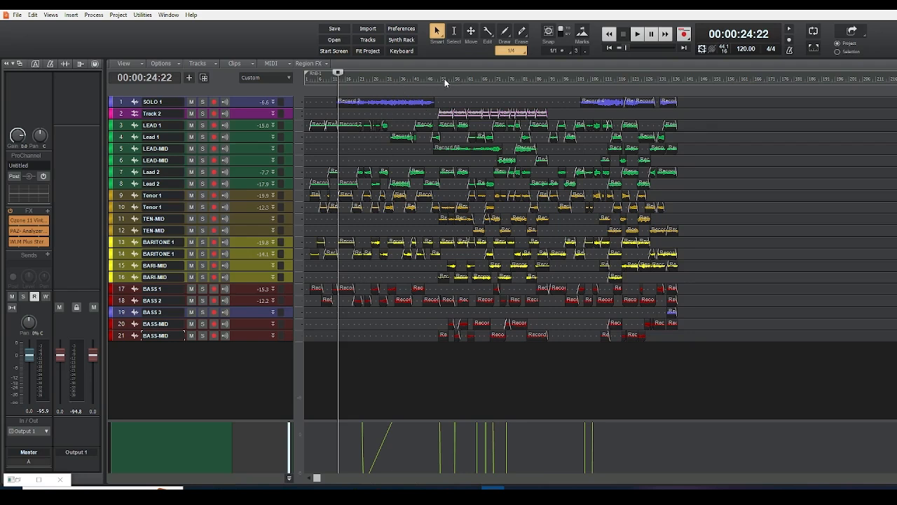
left_click(444, 77)
key("space")
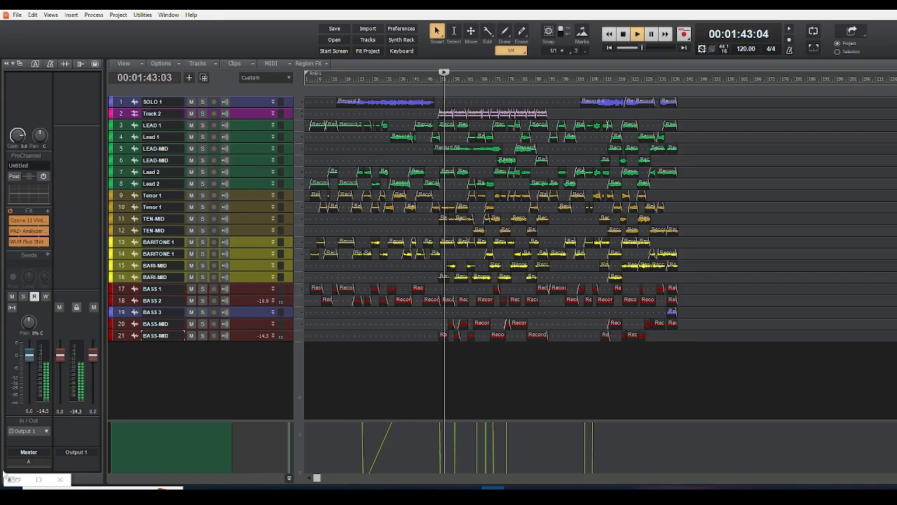
key("alt+2")
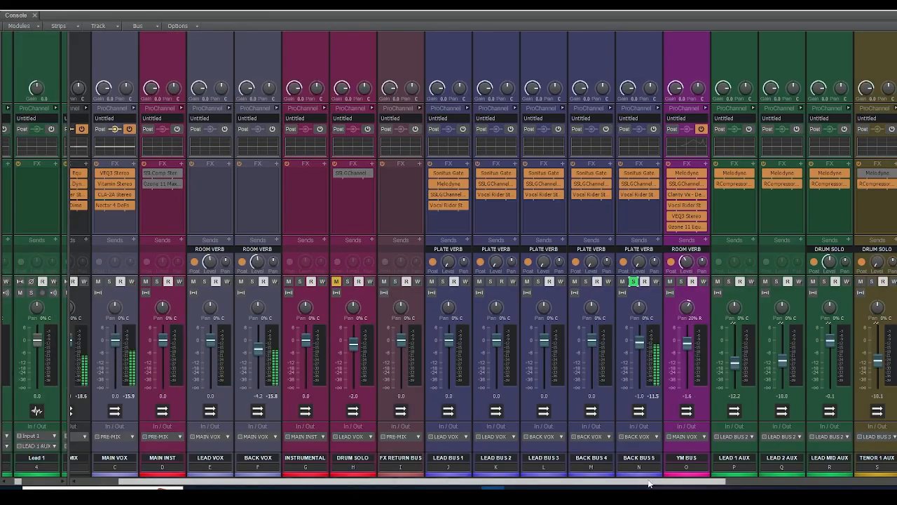
left_click_drag(651, 483, 609, 483)
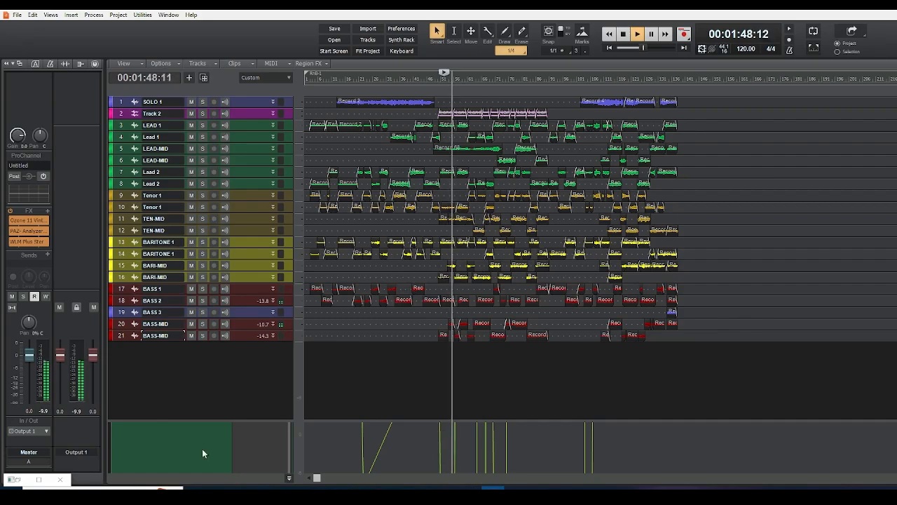
left_click(39, 480)
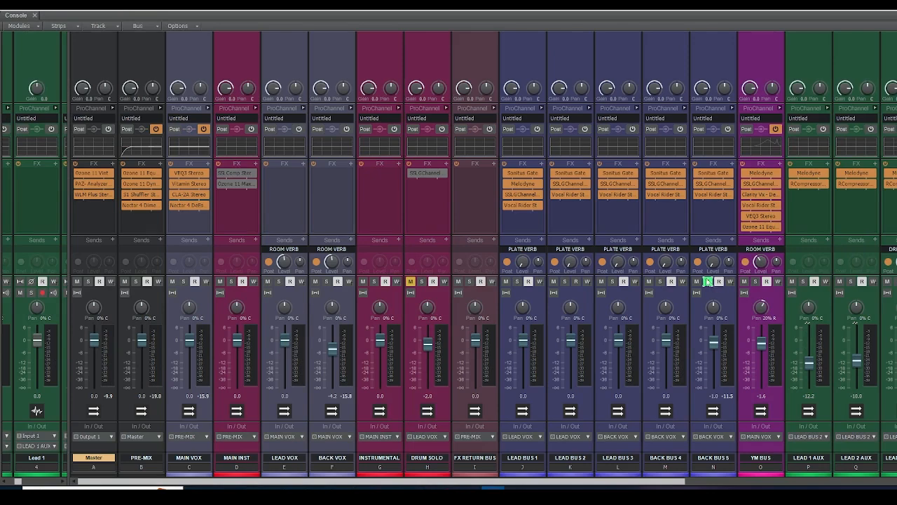
Step: Open the Sonitus Gate on BACK BUS 5, examine its settings and close it
double_click(711, 175)
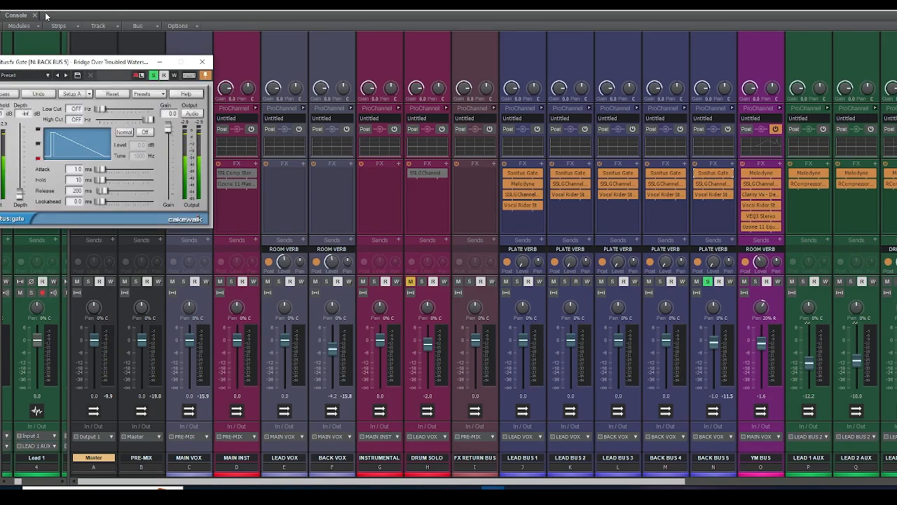
left_click_drag(68, 63, 769, 58)
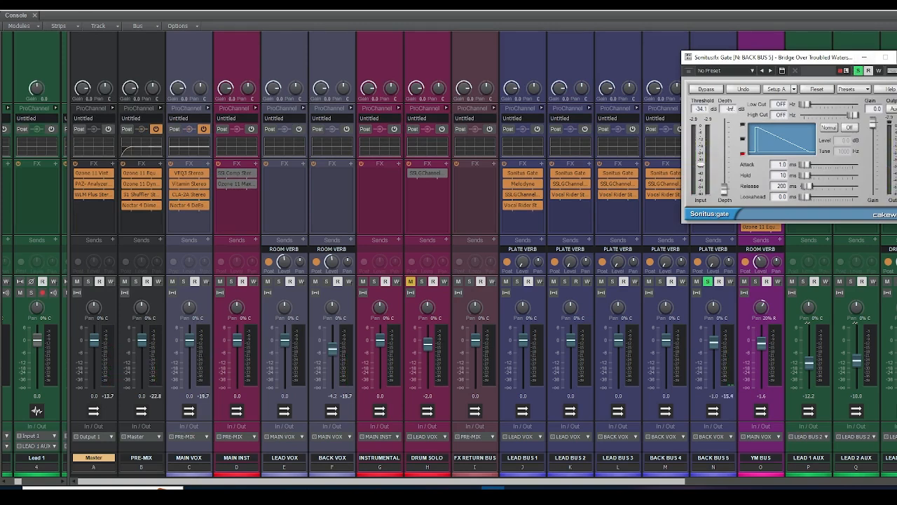
left_click(896, 57)
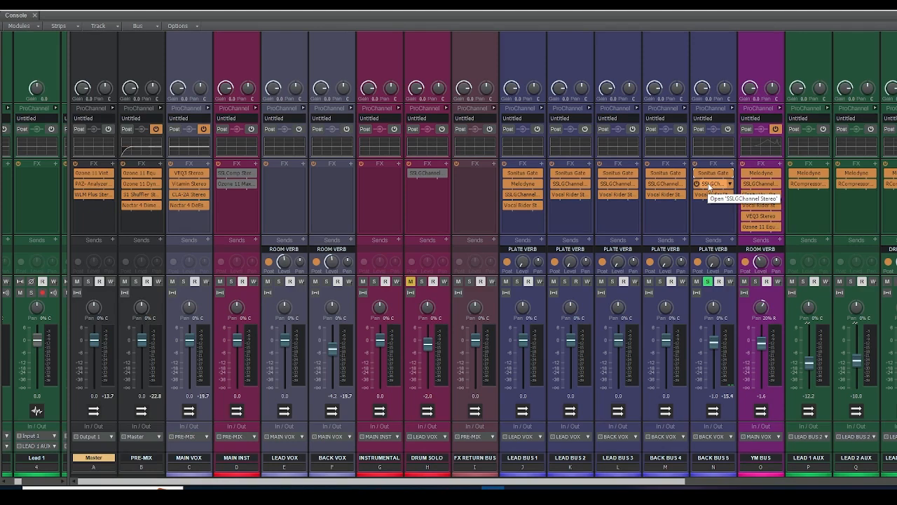
Step: Open the SSLGChannel plug-in on BACK BUS 5 and move its window so every control is visible
left_click(709, 185)
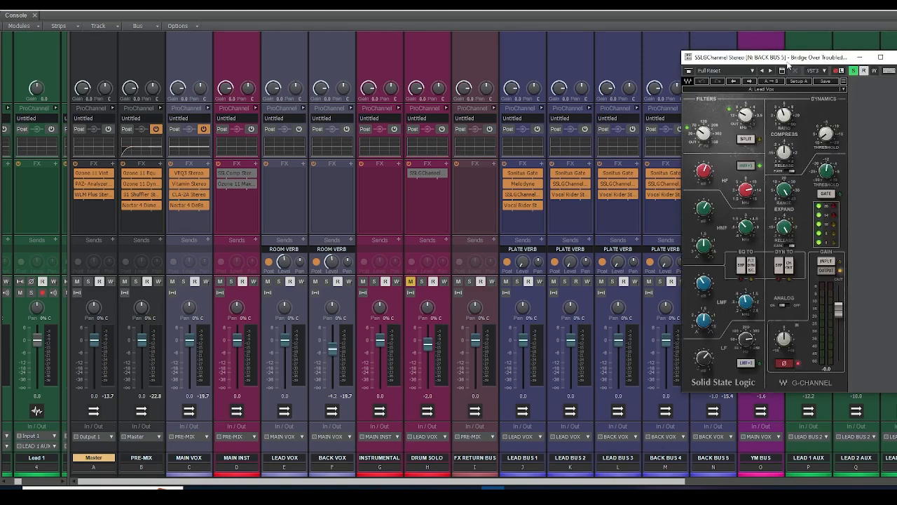
left_click_drag(787, 63, 634, 92)
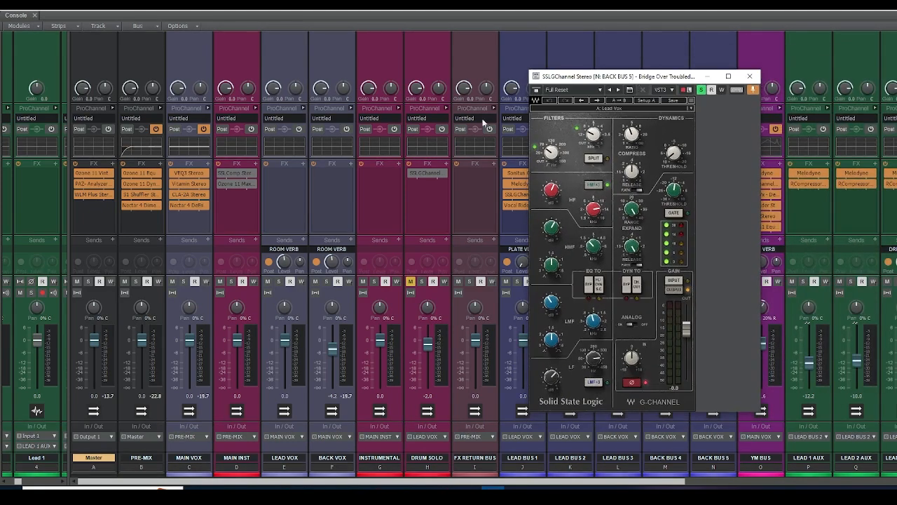
mouse_move(811, 313)
left_click_drag(649, 78, 649, 44)
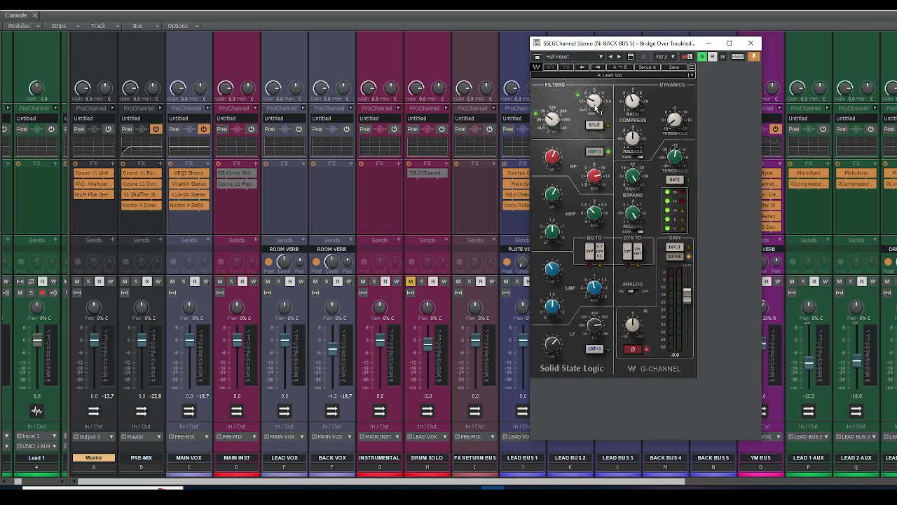
Step: Play the soloed bass bus briefly and adjust the kHz high-cut filter in the SSLGChannel
key("space")
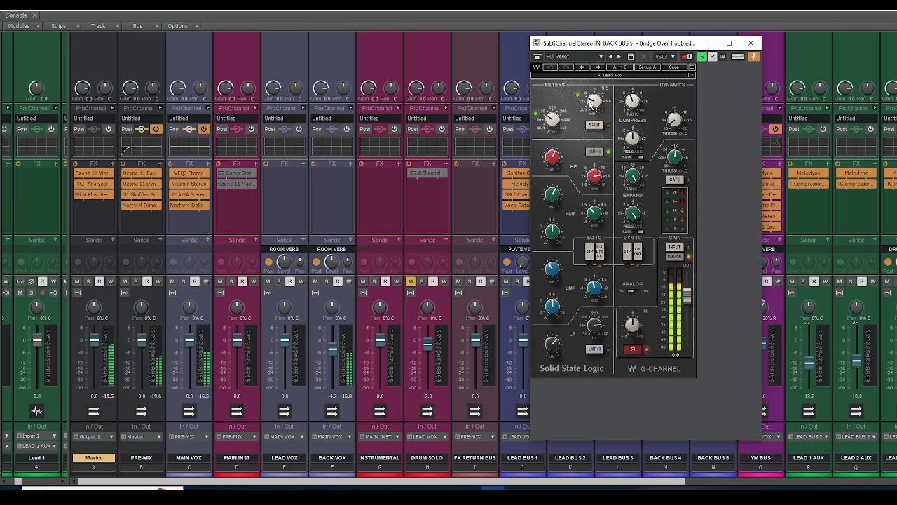
left_click(593, 104)
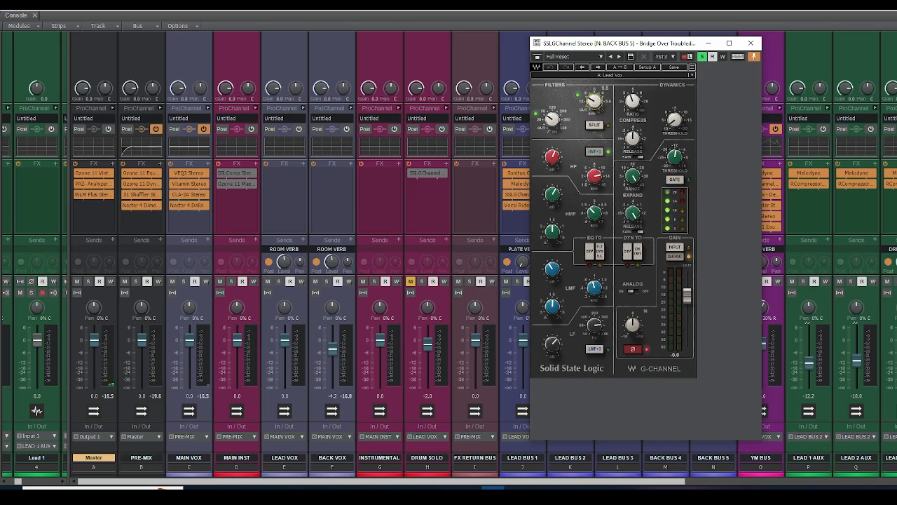
left_click_drag(593, 104, 593, 110)
left_click_drag(593, 109, 593, 108)
Step: Adjust the low-cut filter of the SSLGChannel on BACK BUS 5 while the song plays
left_click(549, 119)
key("space")
mouse_move(552, 121)
left_mouse_down()
mouse_move(553, 85)
mouse_move(552, 127)
left_mouse_up()
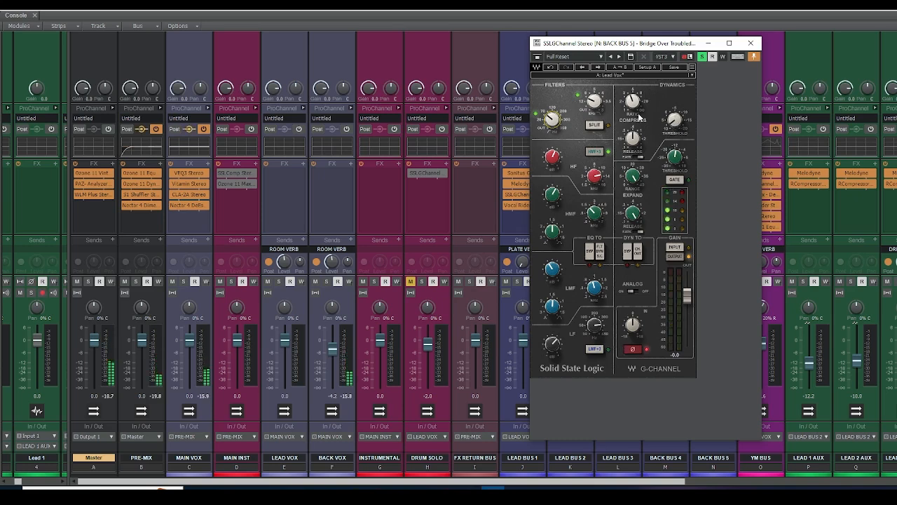
Step: Examine the compressor threshold of the SSLGChannel on BACK BUS 5 and the RCompressor on BASS 2 AUX, and close the RCompressor
left_click(673, 123)
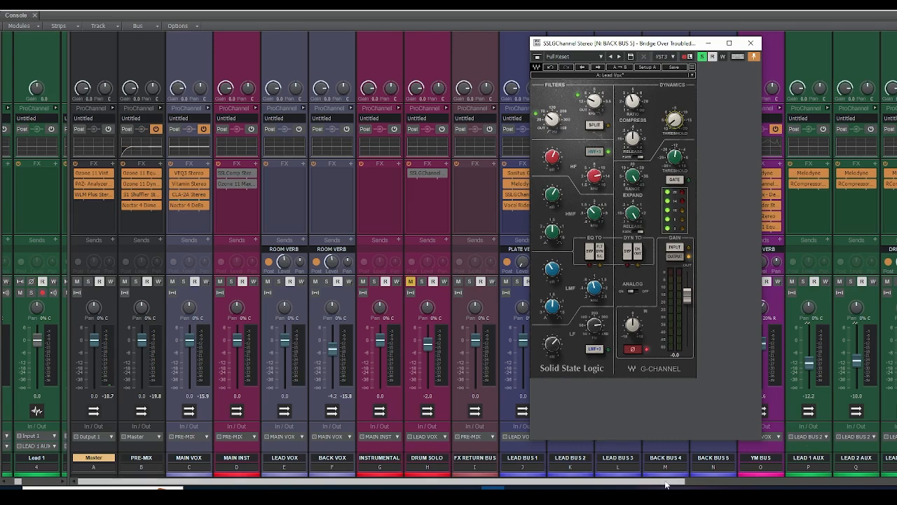
left_click_drag(666, 484, 782, 483)
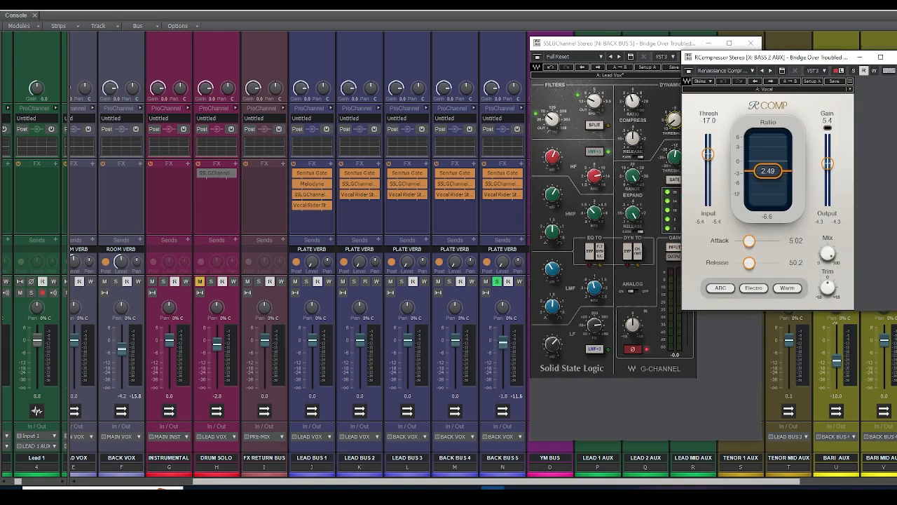
left_click(896, 58)
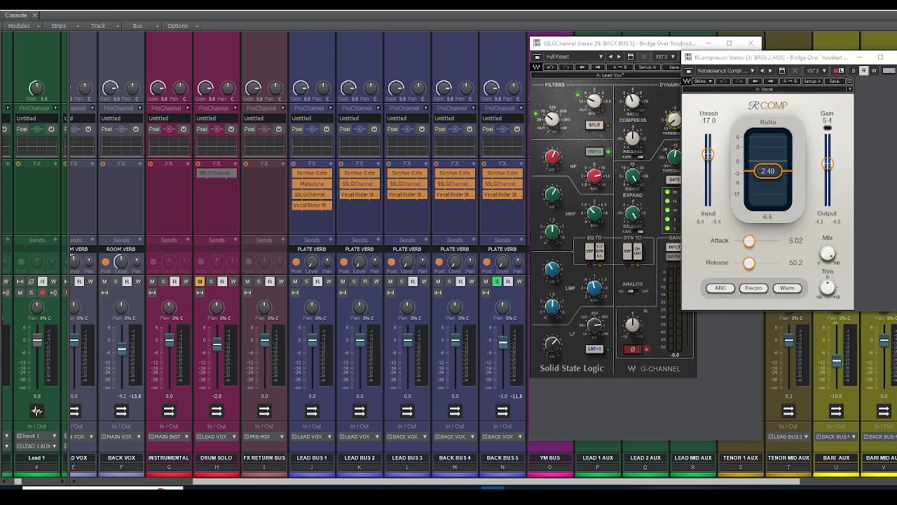
left_click(896, 57)
left_click(894, 57)
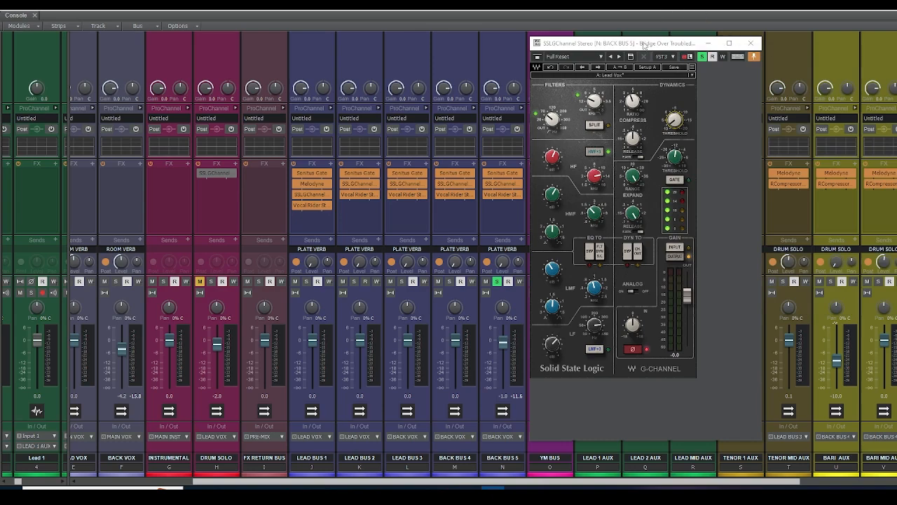
Step: Close the SSLGChannel on BACK BUS 5 and widen the console's track section to show strips up to TEN-MID beside the buses
left_click_drag(644, 44, 886, 8)
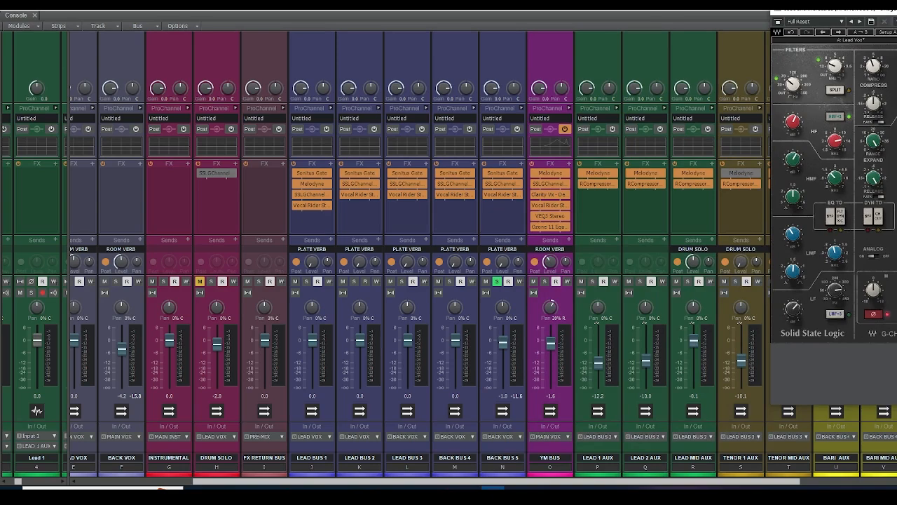
left_click_drag(670, 480, 471, 483)
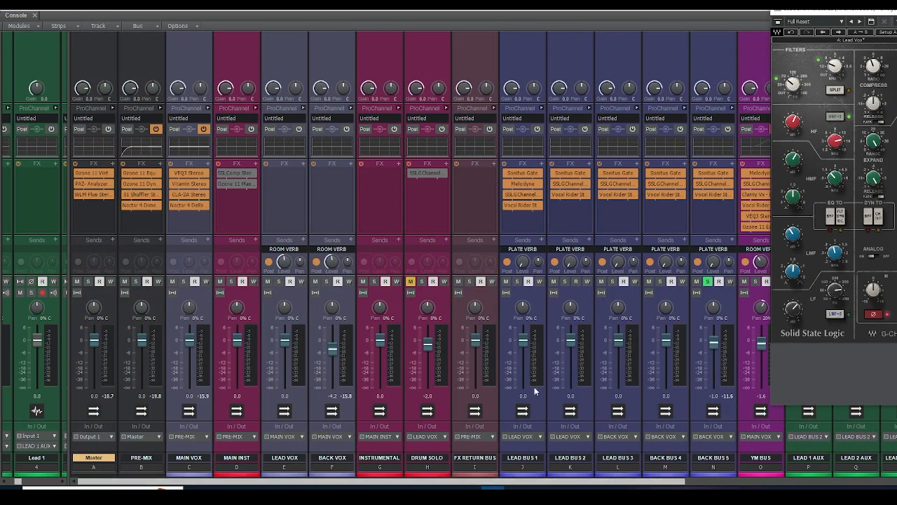
left_click(895, 10)
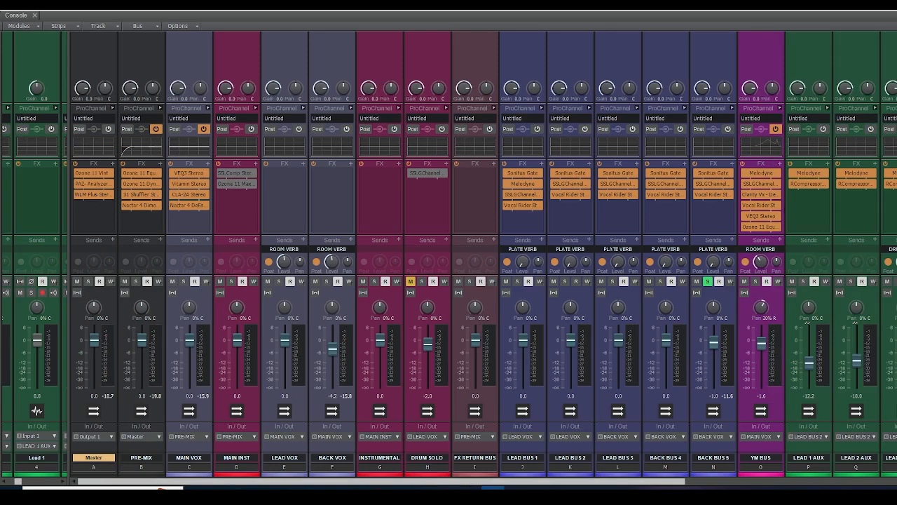
mouse_move(595, 481)
left_mouse_down()
mouse_move(780, 483)
mouse_move(598, 484)
left_mouse_up()
left_click_drag(68, 122, 412, 109)
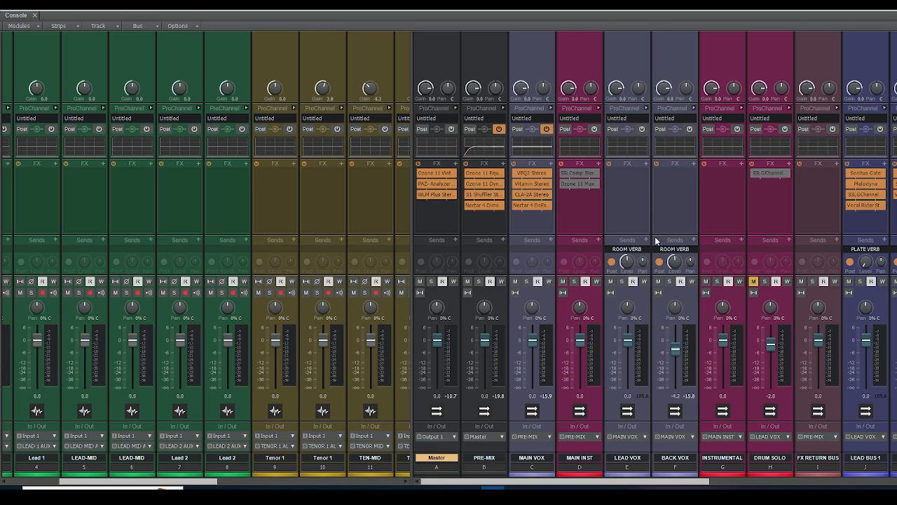
Step: Play the mix briefly, select the BACK VOX bus and audition the backing vocals that feed it
key("space")
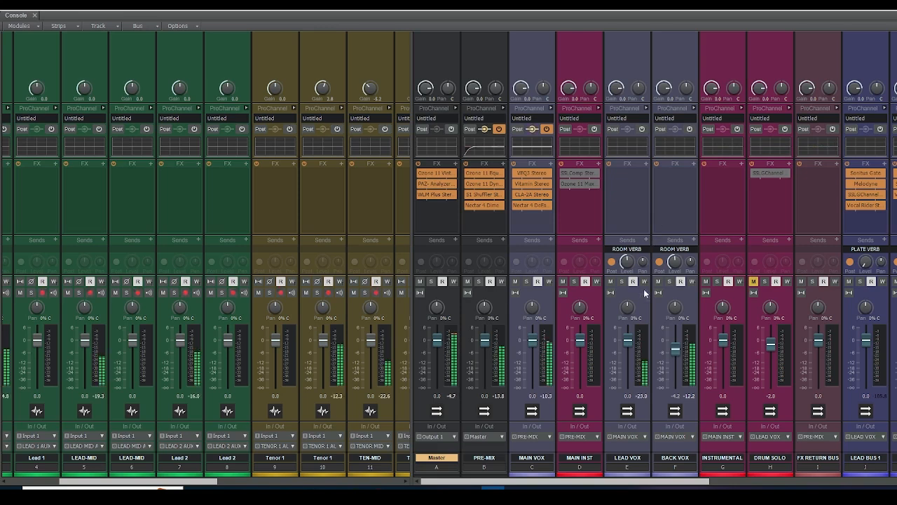
left_click(670, 460)
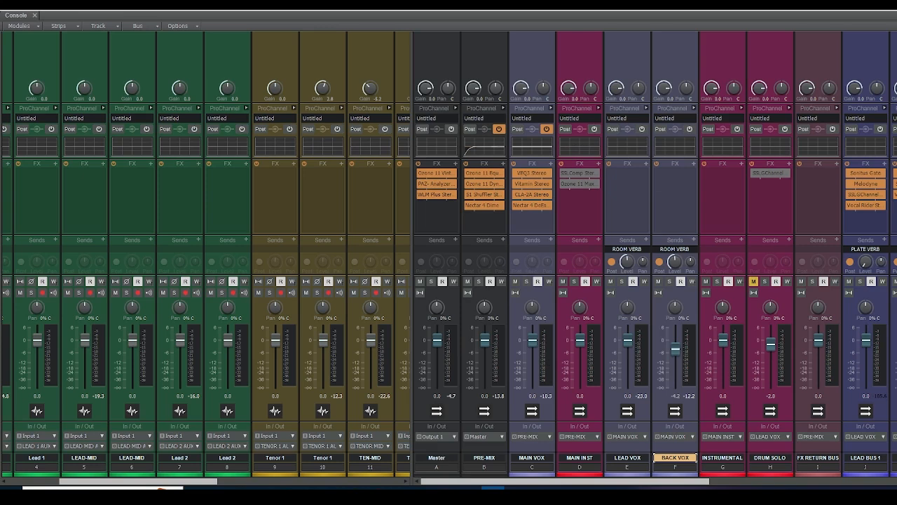
key("space")
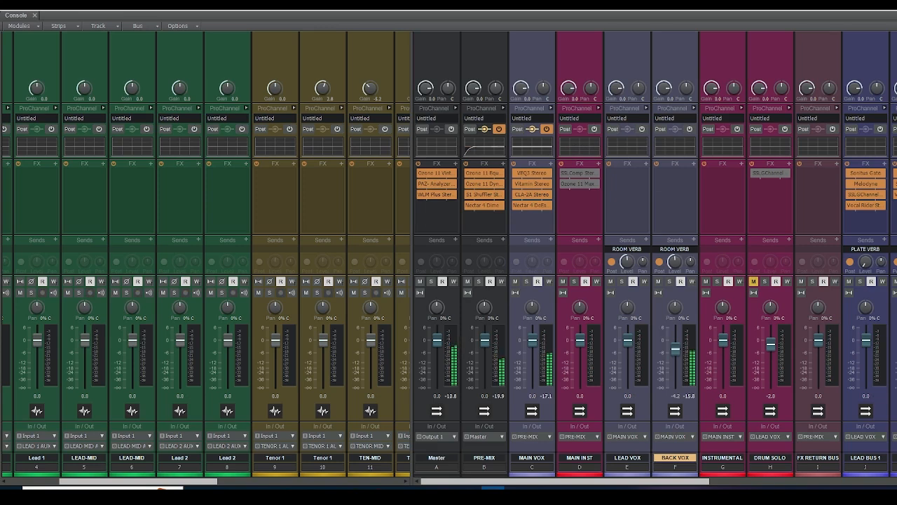
key("space")
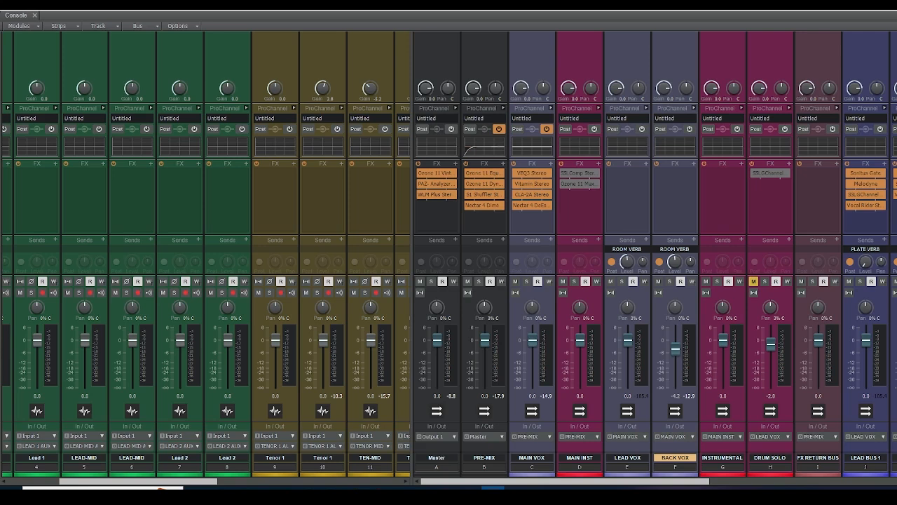
Step: Audition the lead vocals with LEAD BUS 1 soloed, stop playback and open Melodyne on LEAD BUS 1
left_click(860, 281)
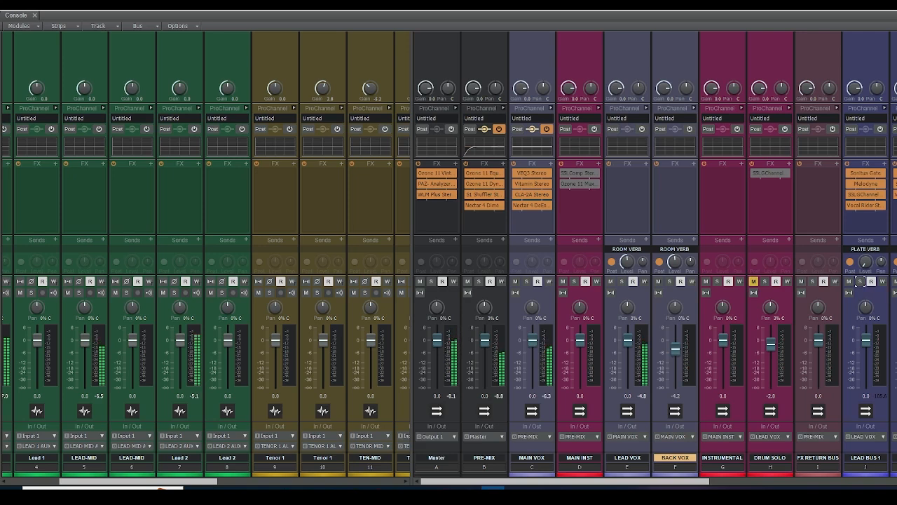
key("space")
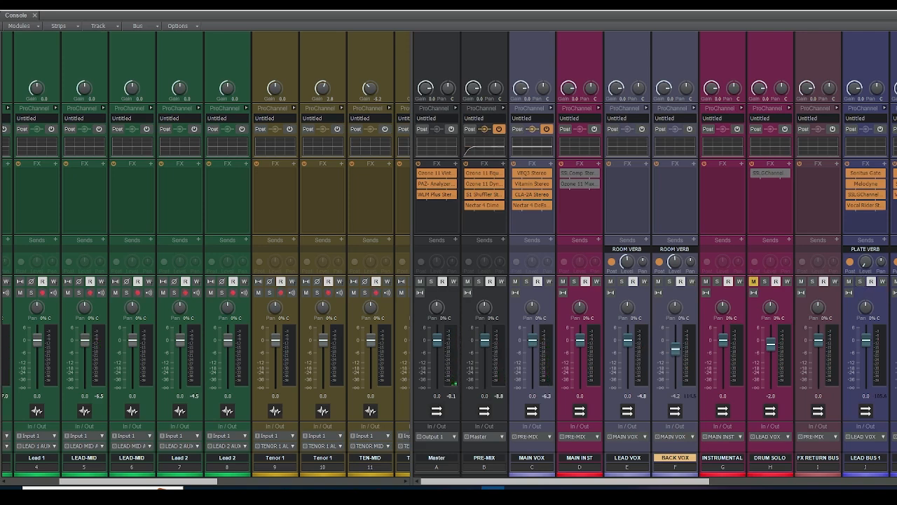
scroll(755, 282, "right", 2)
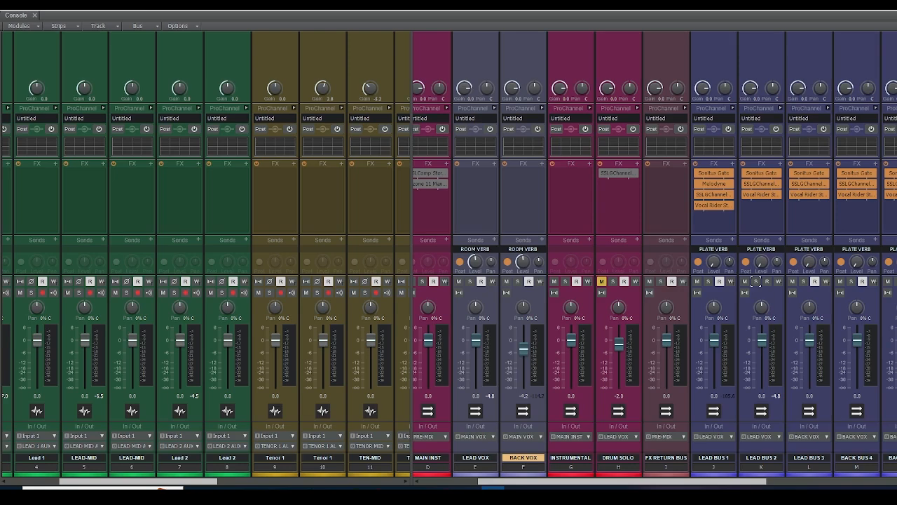
double_click(714, 184)
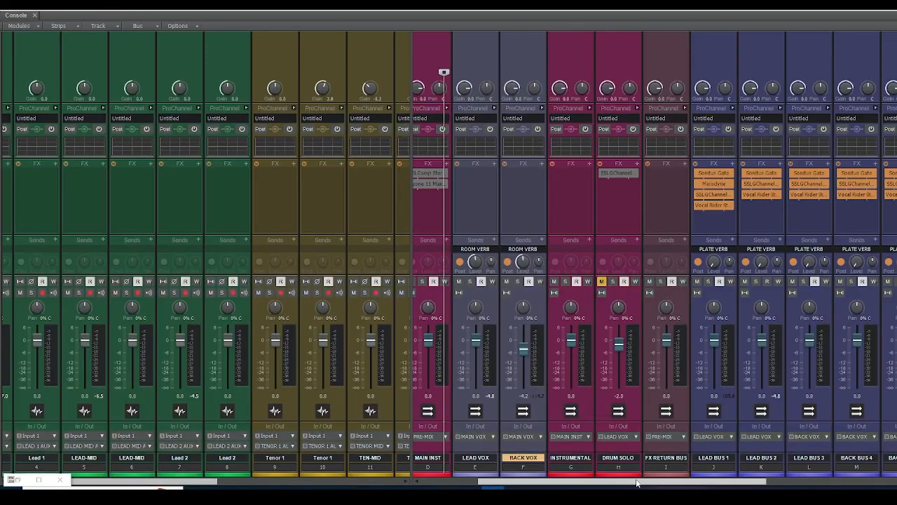
Step: Move the playhead to 00:03:29:14 in the track view and play the song from there
left_click_drag(633, 484, 771, 483)
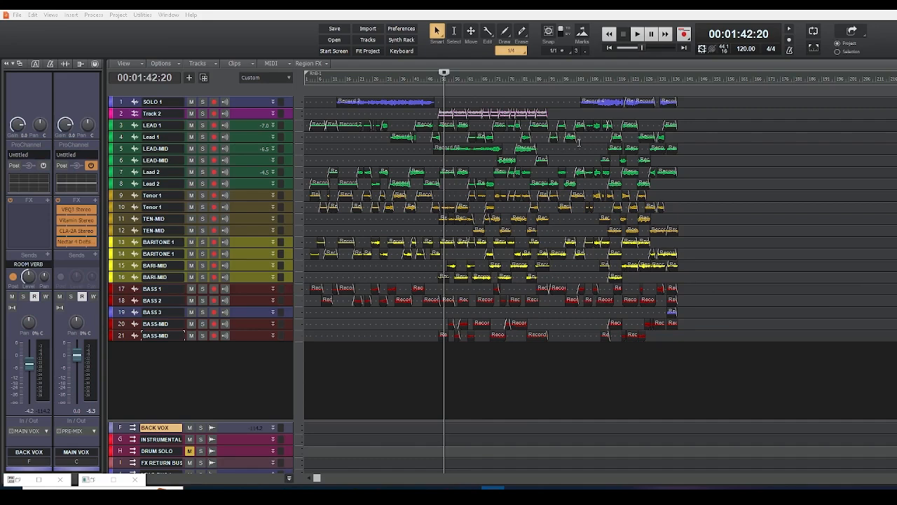
left_click(589, 79)
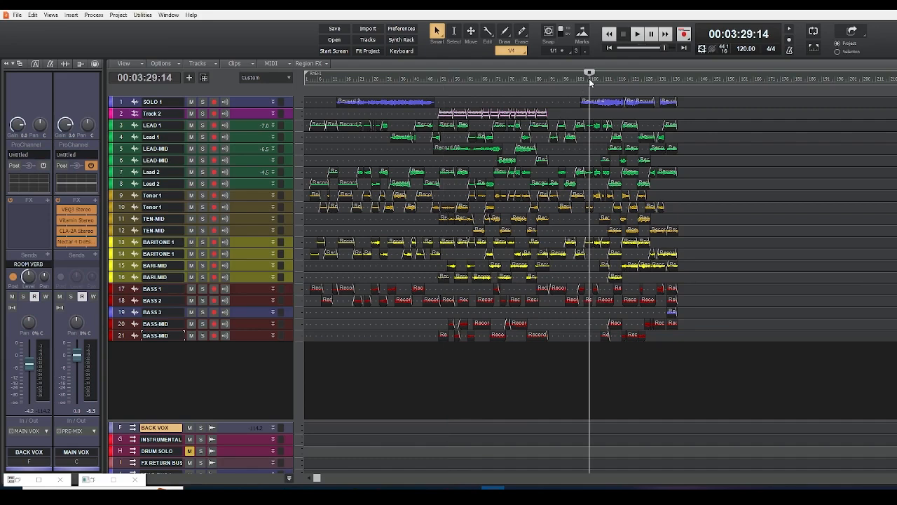
key("space")
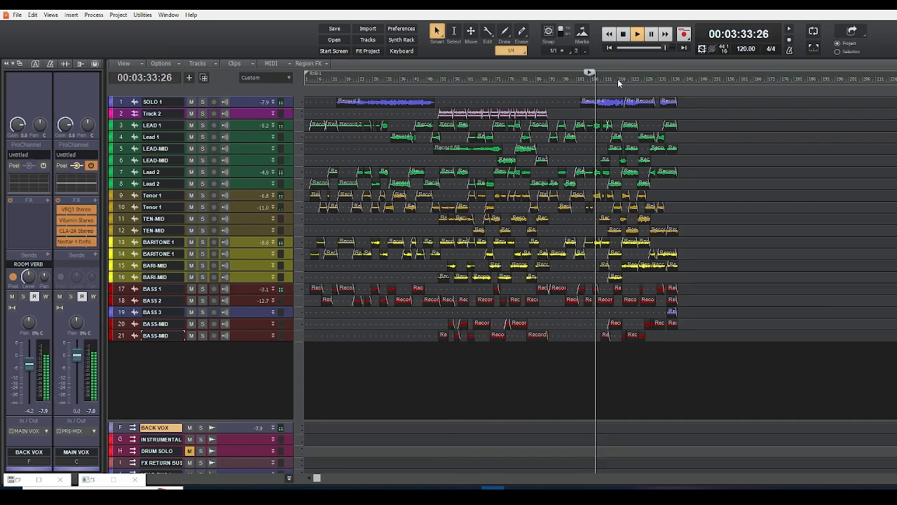
scroll(478, 311, "down", 2)
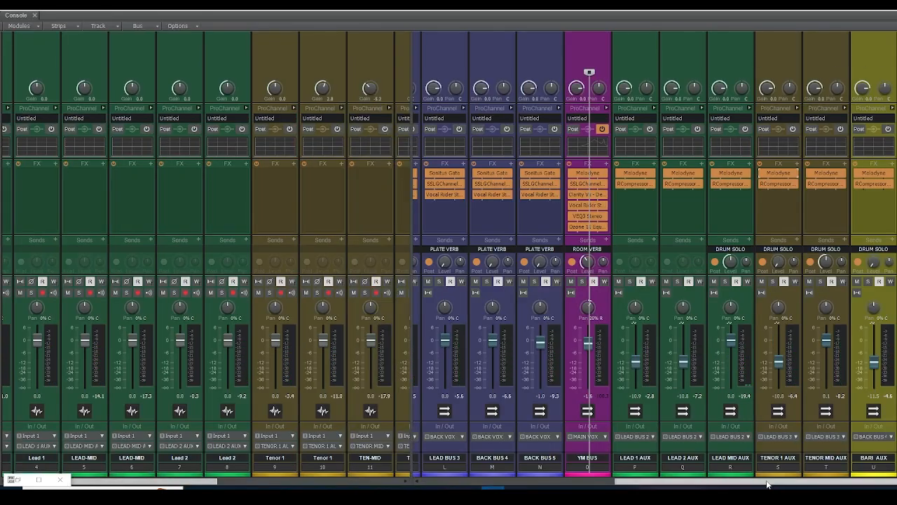
Step: Audition BACK BUS 5 in solo within the console and release its solo during playback
left_click_drag(767, 481, 655, 487)
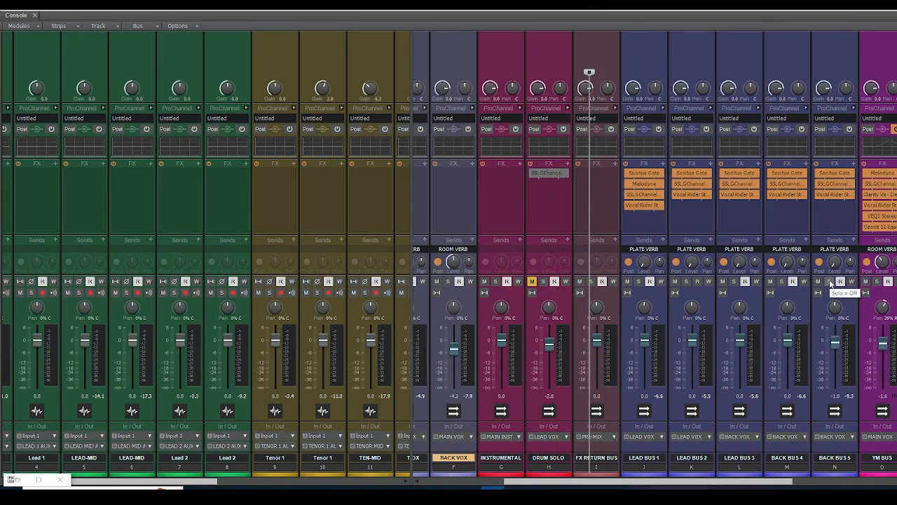
left_click(830, 282)
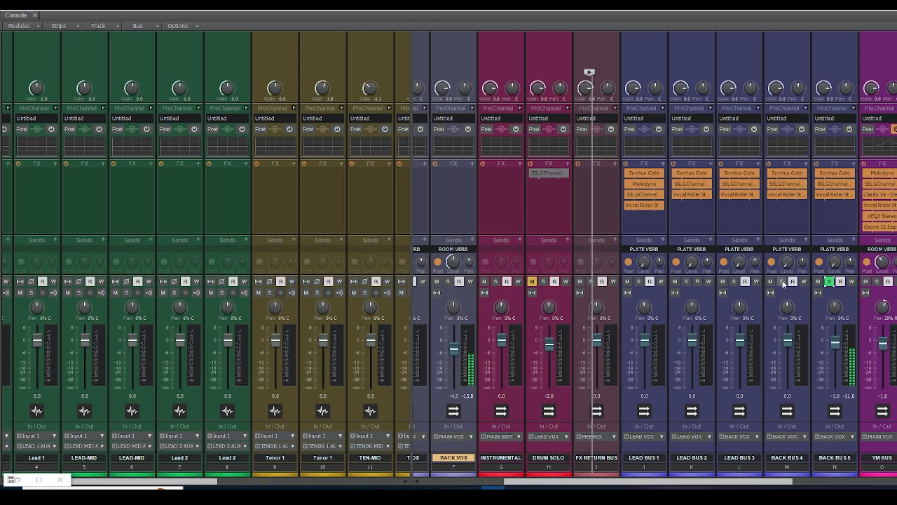
left_click(830, 282)
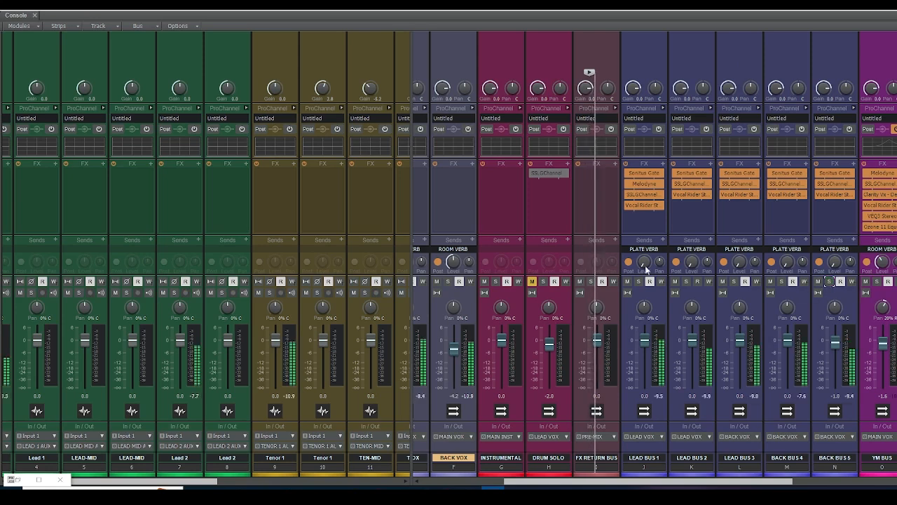
Step: Mute LEAD BUS 1, LEAD BUS 2, LEAD BUS 3, BACK BUS 4 and BACK BUS 5
left_click(628, 281)
left_click(675, 281)
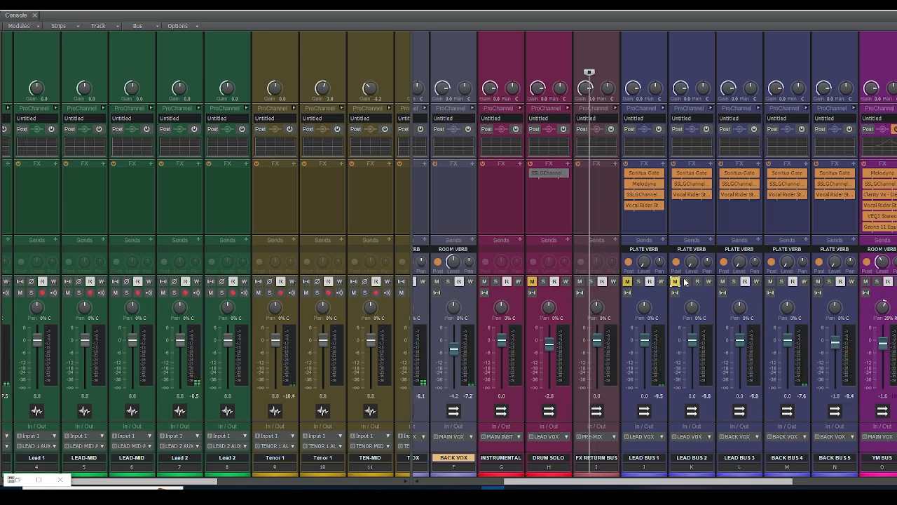
left_click(723, 281)
left_click(771, 281)
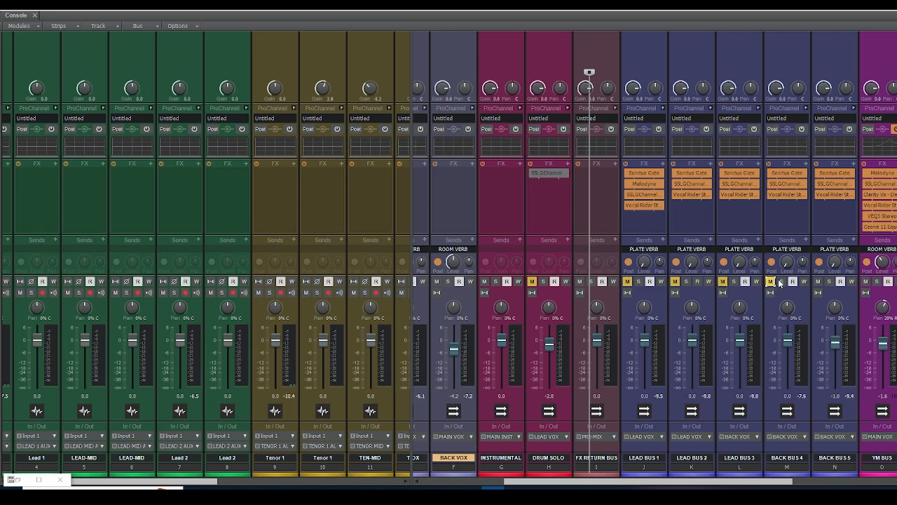
left_click(818, 281)
Step: Unmute LEAD BUS 1, 2 and 3, BACK BUS 4 and BACK BUS 5 one after another while the song plays
left_click(628, 282)
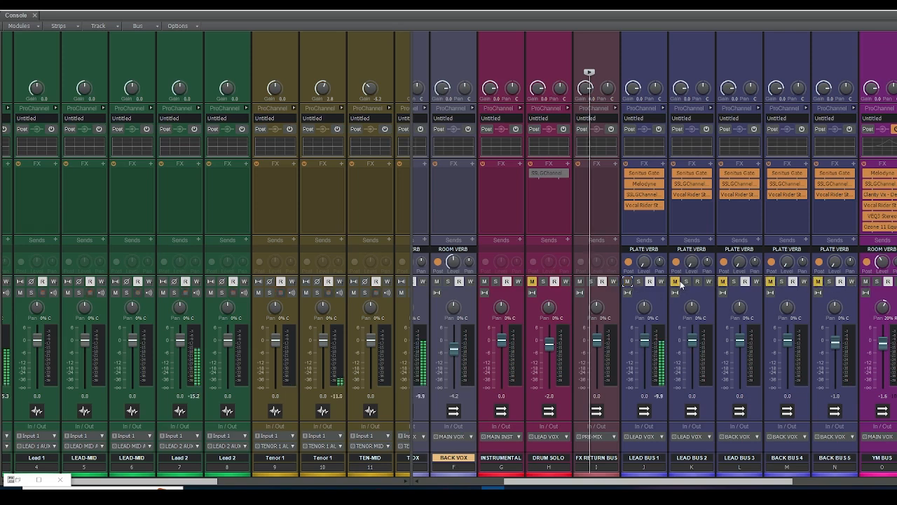
left_click(675, 282)
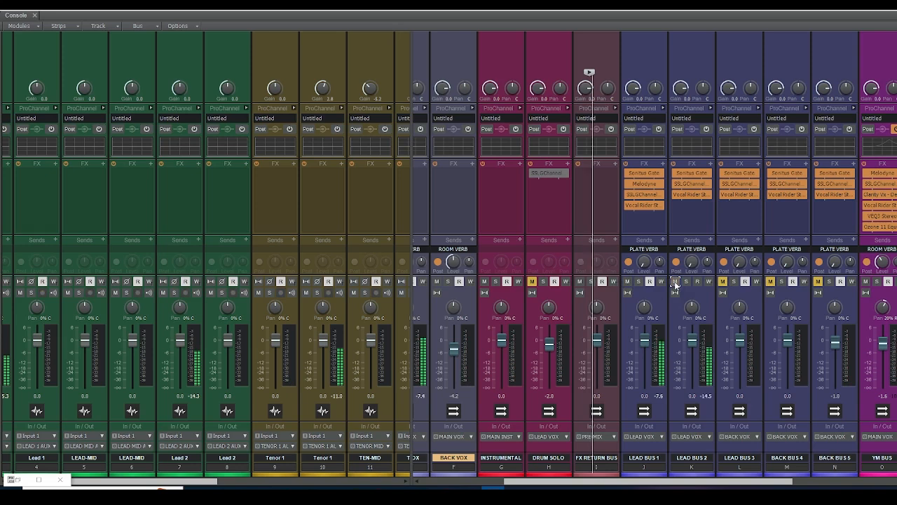
left_click(722, 282)
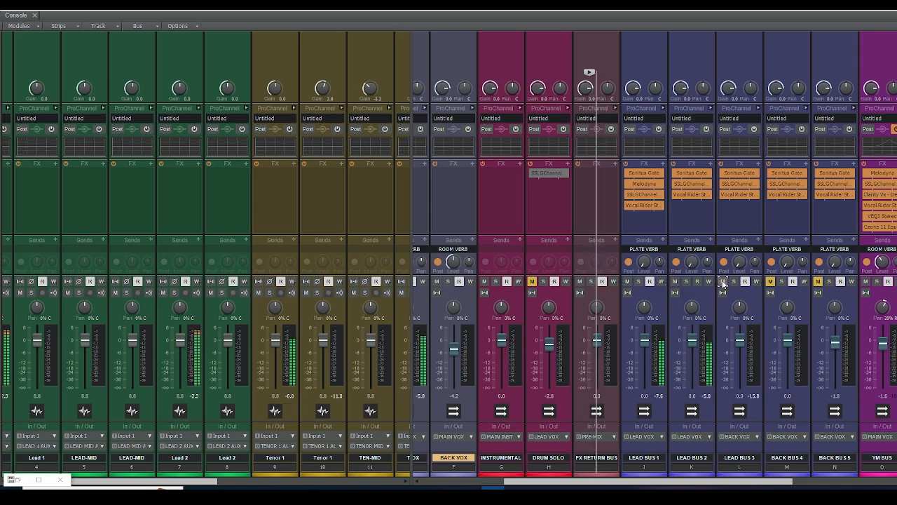
left_click(770, 282)
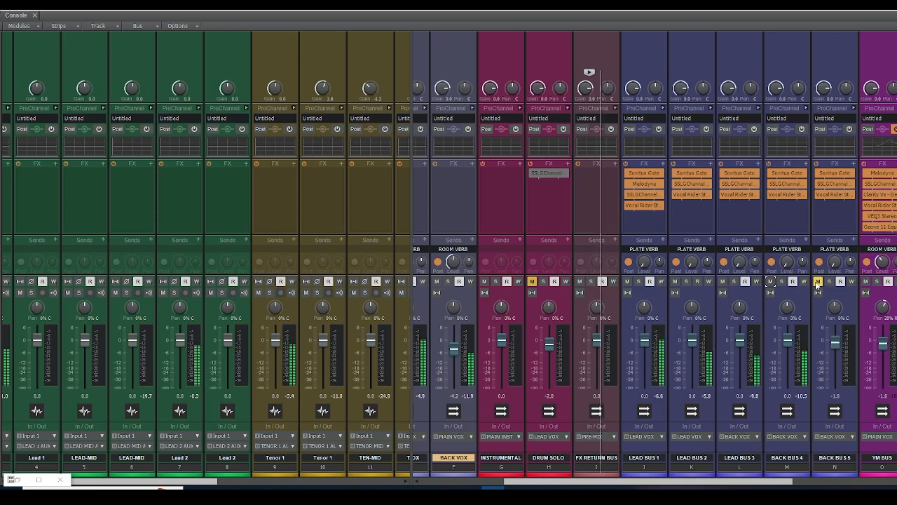
left_click(819, 284)
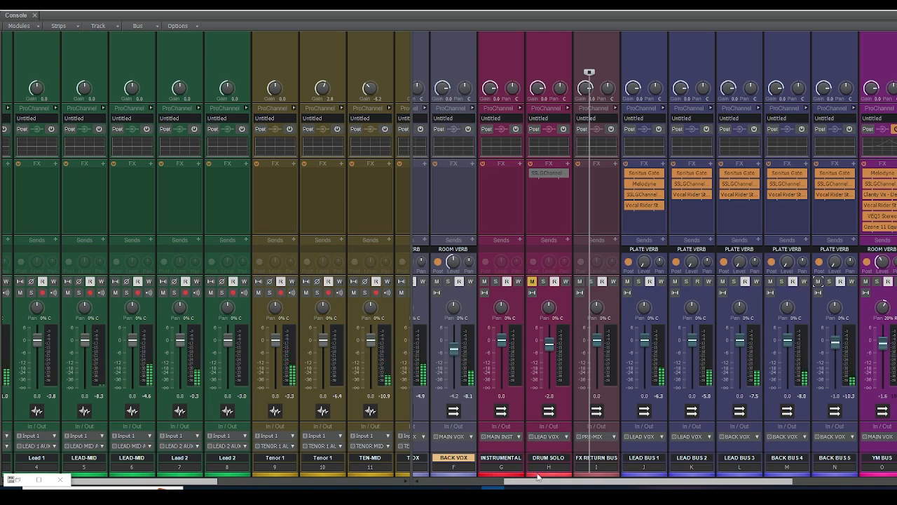
Step: Review how the vocal buses route through LEAD VOX, BACK VOX and MAIN VOX, and bring up the Chamber reverb plug-in
left_click_drag(545, 483, 503, 484)
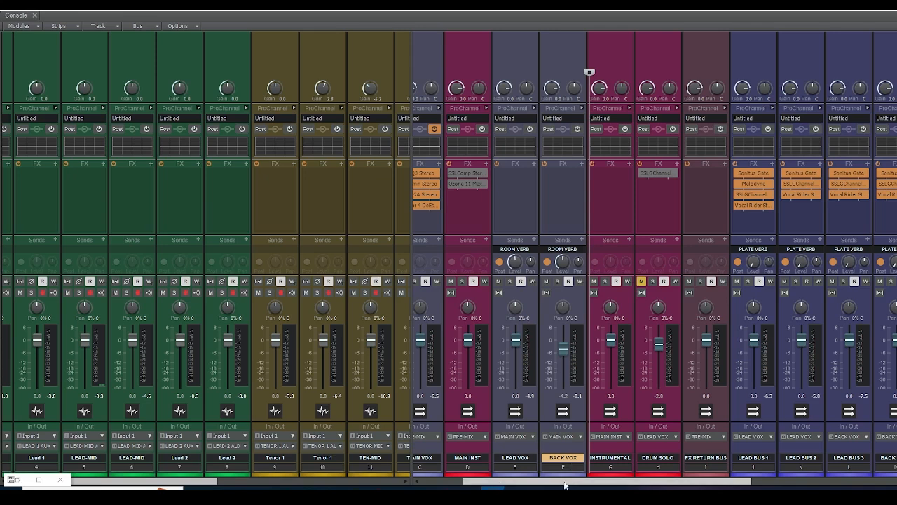
left_click_drag(569, 482, 618, 485)
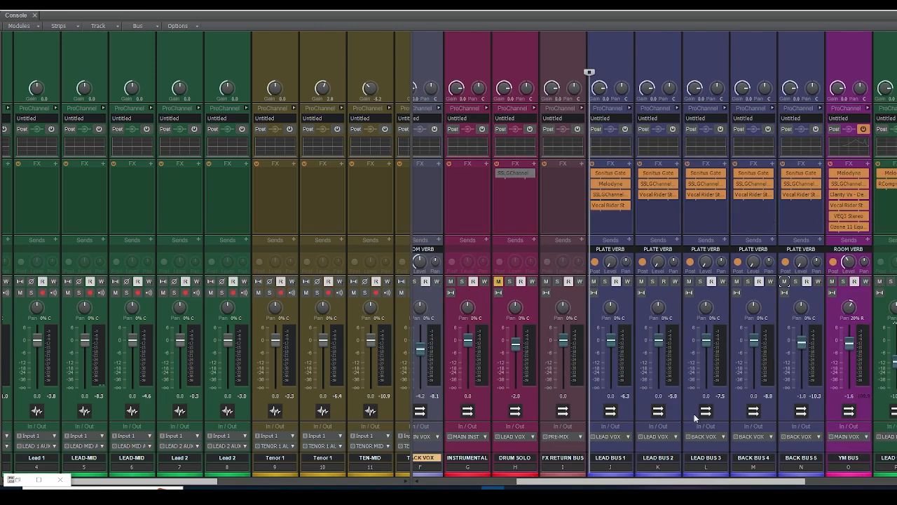
left_click_drag(634, 482, 543, 484)
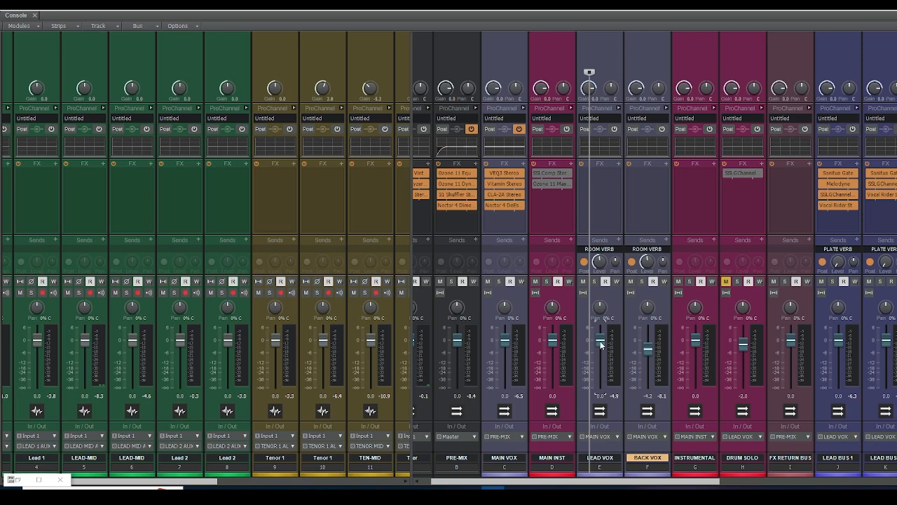
left_click_drag(605, 482, 573, 483)
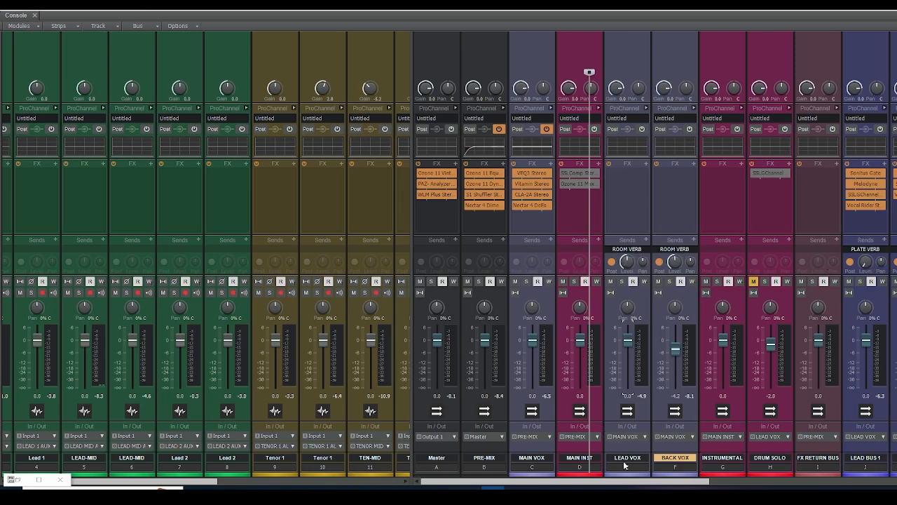
left_click_drag(632, 481, 896, 481)
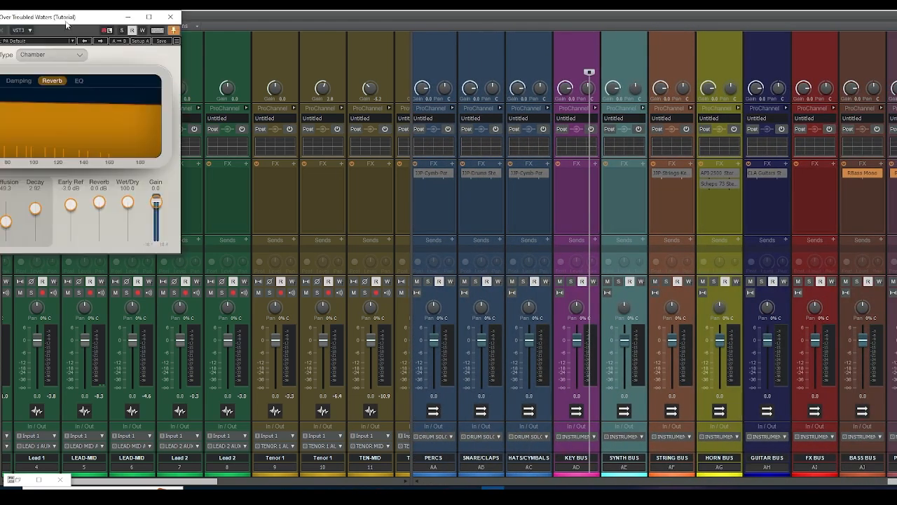
Step: Solo the ROOM VERB bus from its RVerb plug-in while the song plays to hear the Chamber reverb alone
left_click_drag(65, 18, 753, 63)
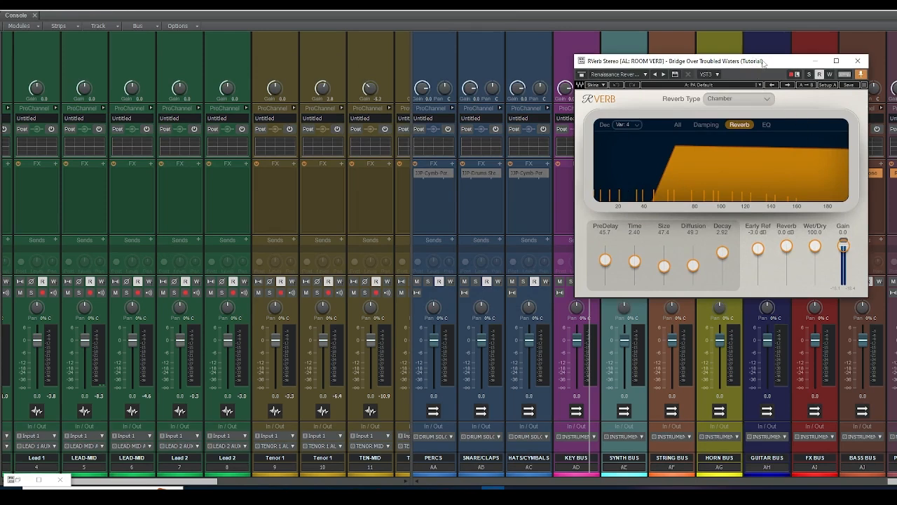
key("space")
left_click(809, 74)
left_click_drag(694, 66, 526, 97)
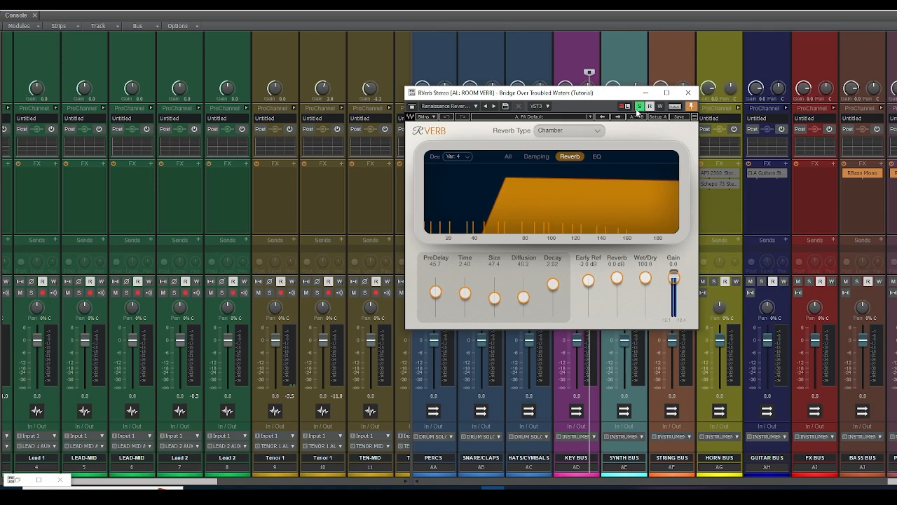
Step: Examine the ROOM VERB sends on LEAD VOX and BACK VOX, moving the reverb window out of the way
left_click_drag(523, 97, 896, 88)
left_click_drag(895, 481, 426, 421)
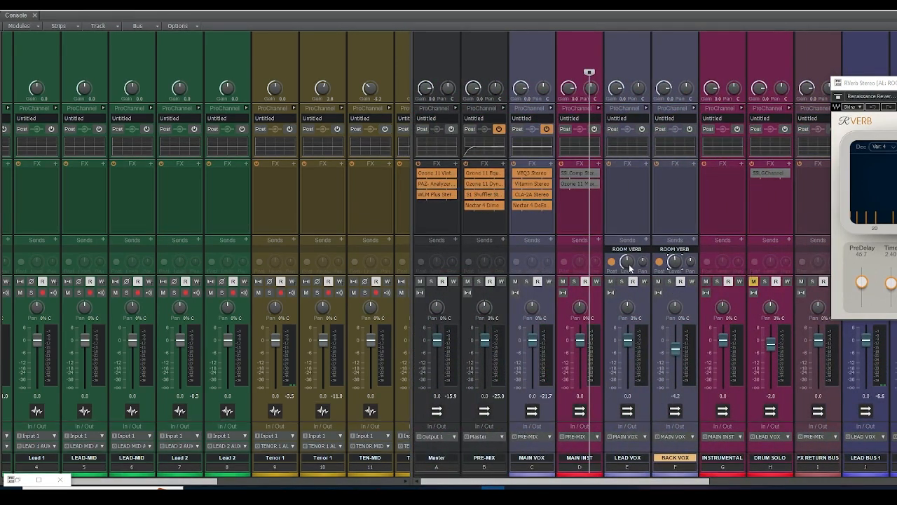
mouse_move(626, 264)
left_click_drag(883, 83, 896, 76)
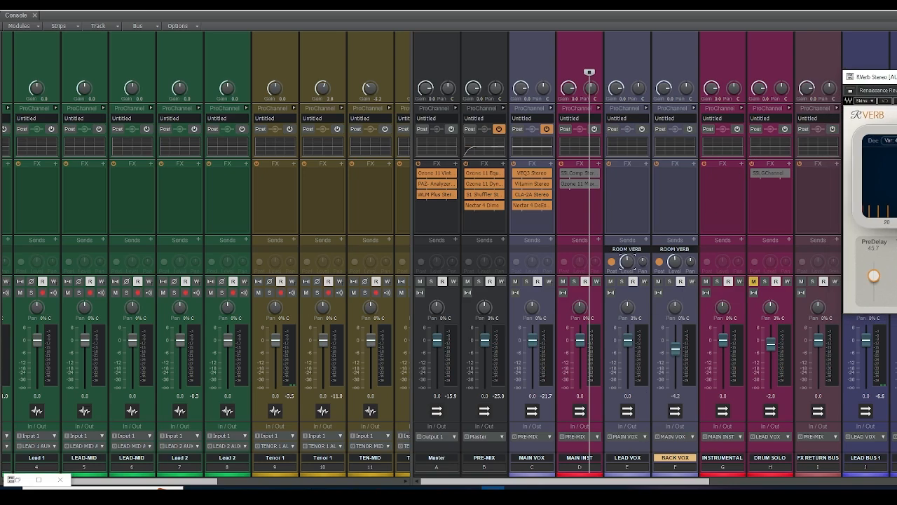
left_click_drag(536, 482, 896, 482)
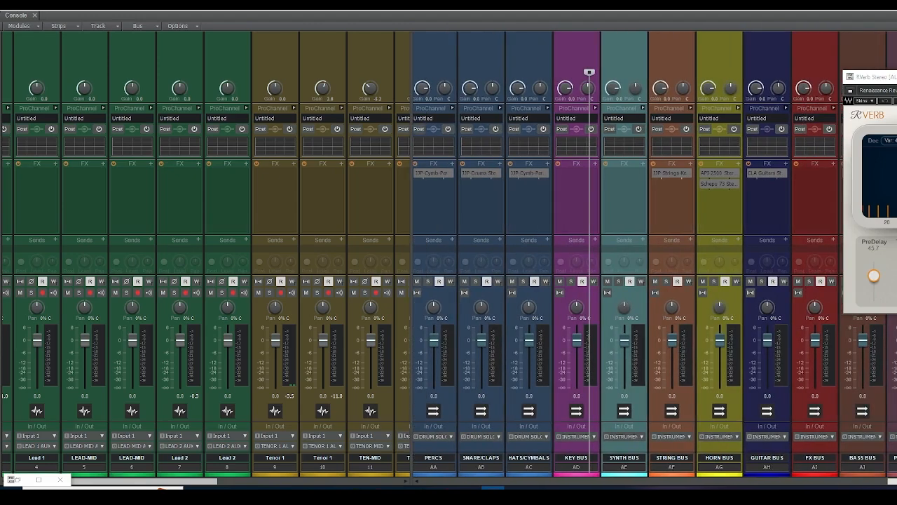
Step: Temporarily widen the console's bus section and trace the reverb sends across the vocal buses up to YM BUS and MAIN VOX
left_click_drag(884, 76, 385, 64)
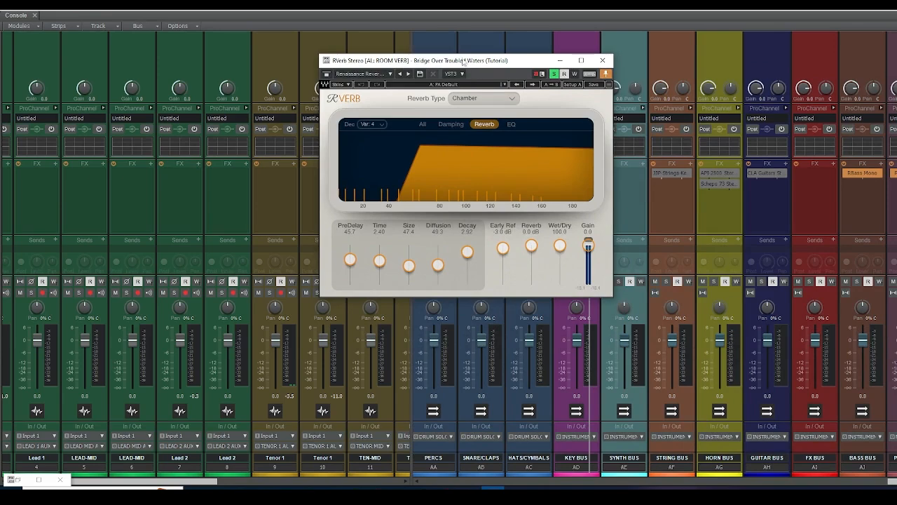
left_click_drag(464, 62, 690, 68)
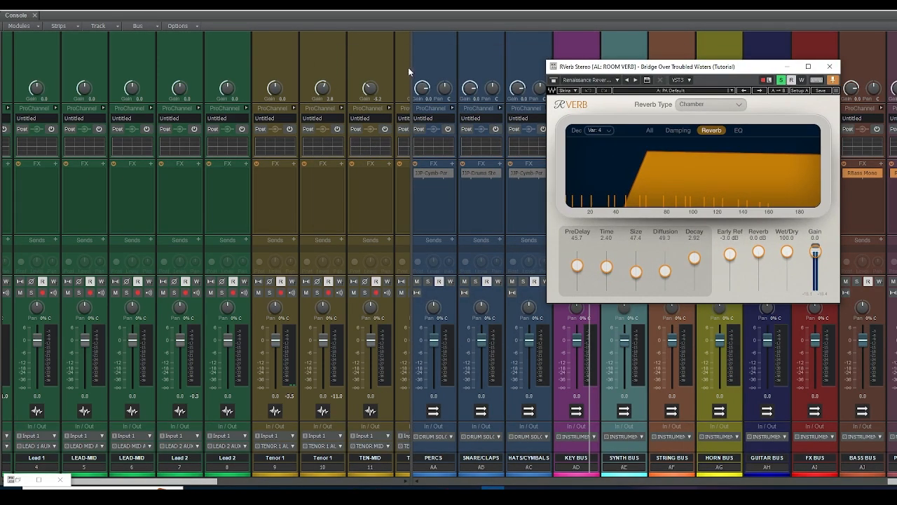
left_click_drag(408, 68, 129, 68)
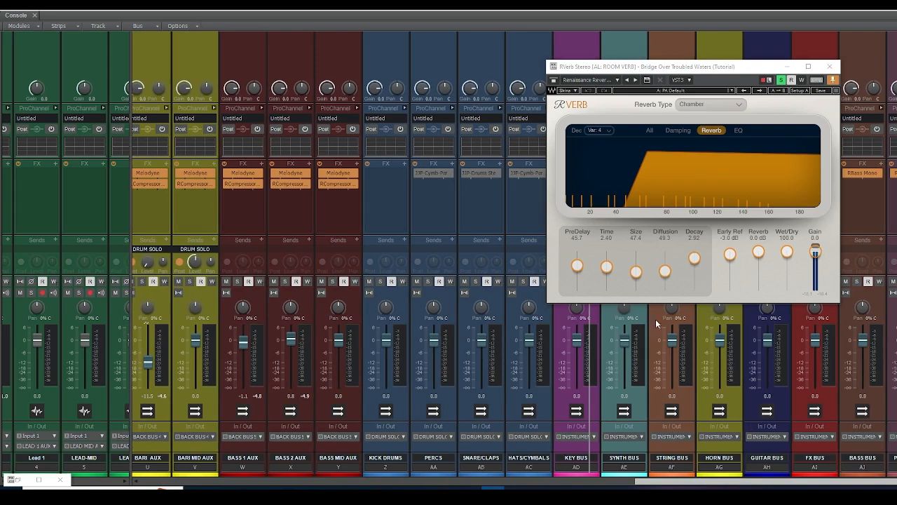
left_click_drag(691, 70, 835, 75)
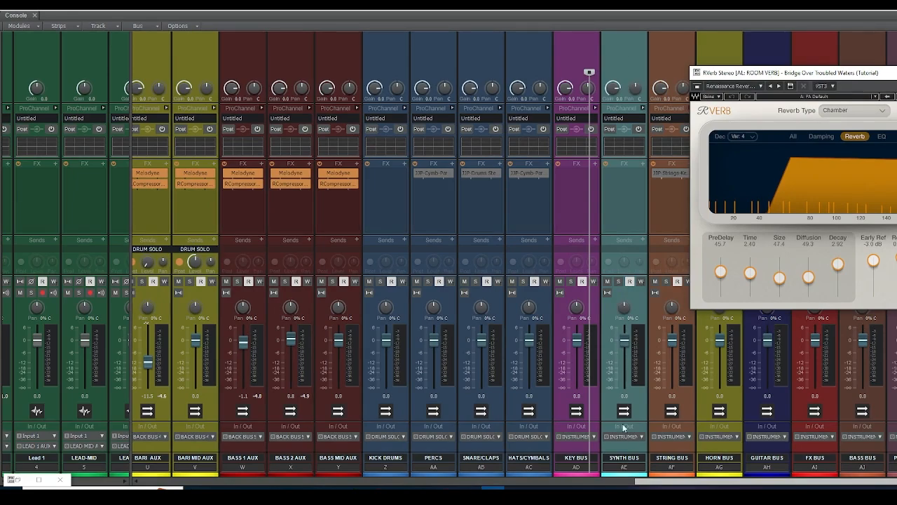
left_click_drag(647, 480, 31, 444)
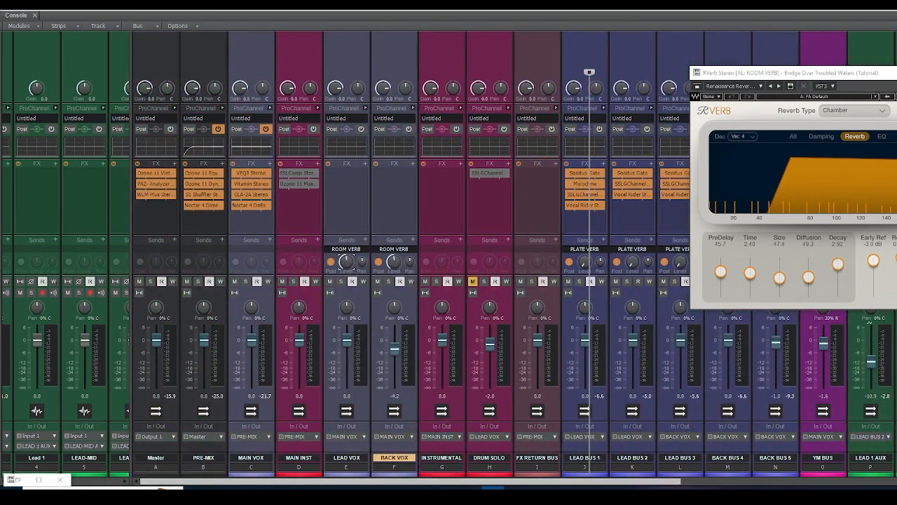
left_click_drag(893, 78, 718, 135)
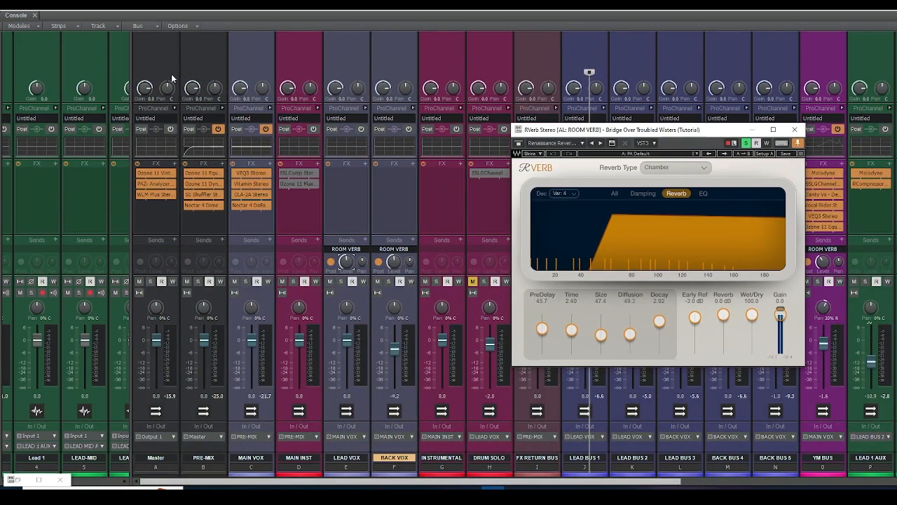
left_click_drag(131, 68, 458, 70)
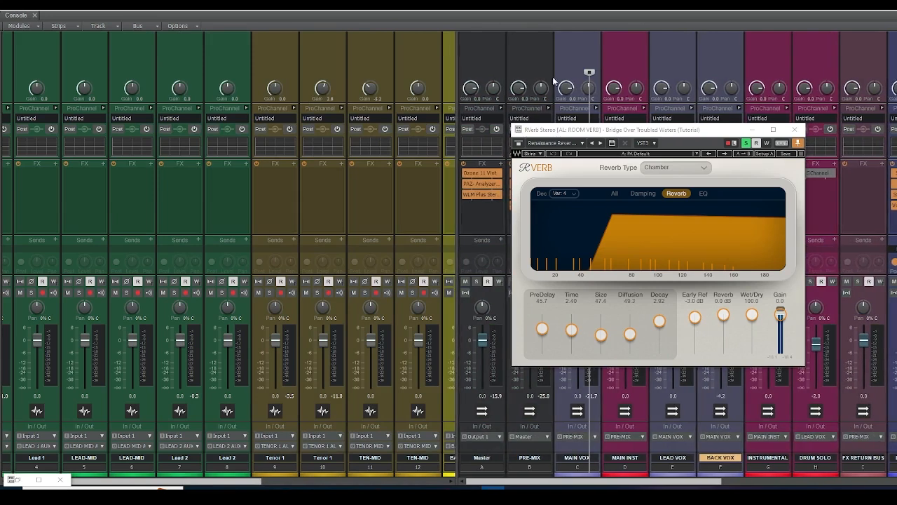
left_click_drag(630, 130, 896, 50)
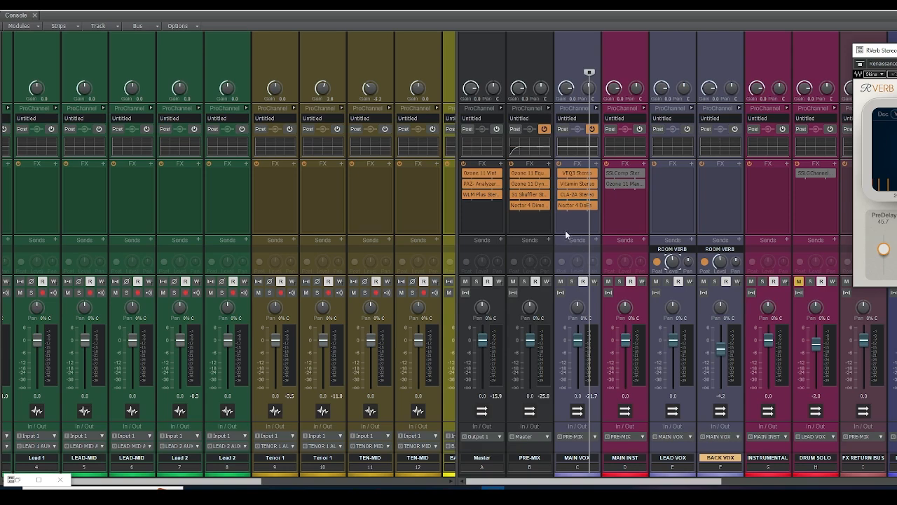
Step: Show the RVerb EQ curve, adjust band 2 to about -10.9 gain at 9392 Hz, and close the plug-in
left_click_drag(876, 51, 577, 113)
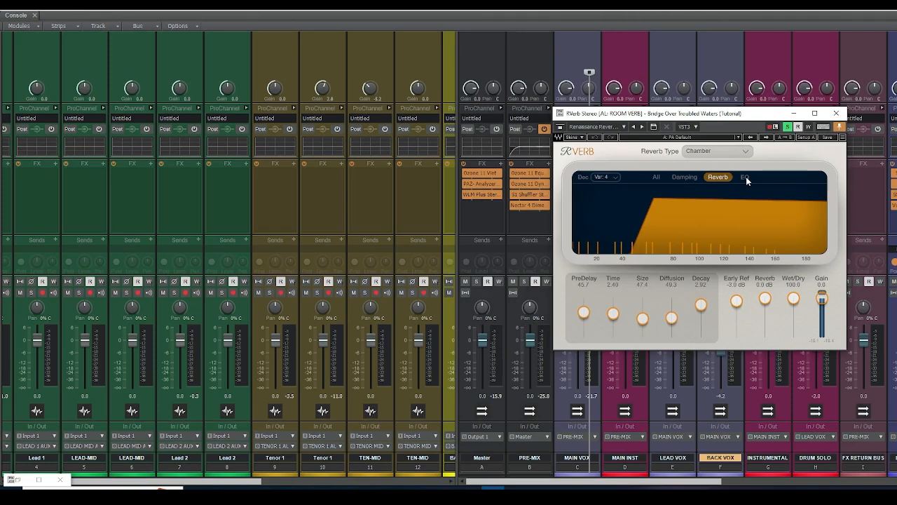
left_click(745, 178)
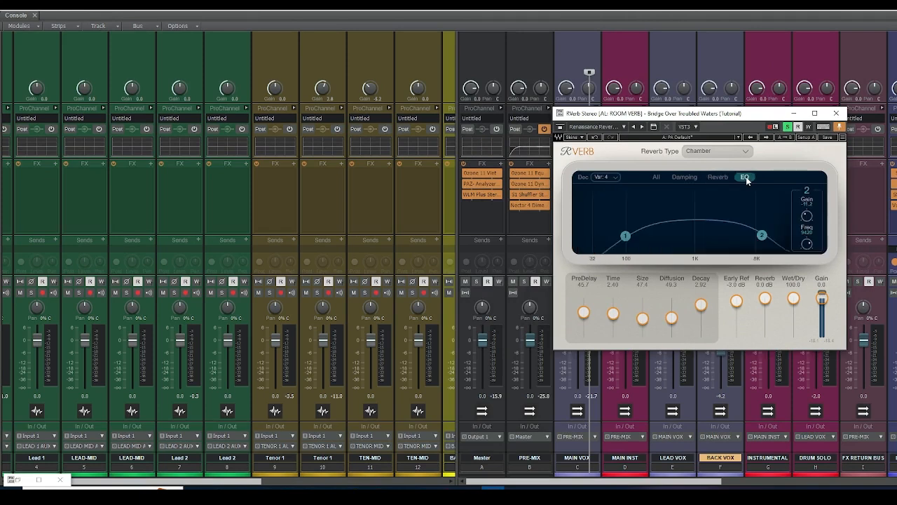
left_click(626, 238)
left_click(762, 235)
left_click_drag(762, 236, 762, 235)
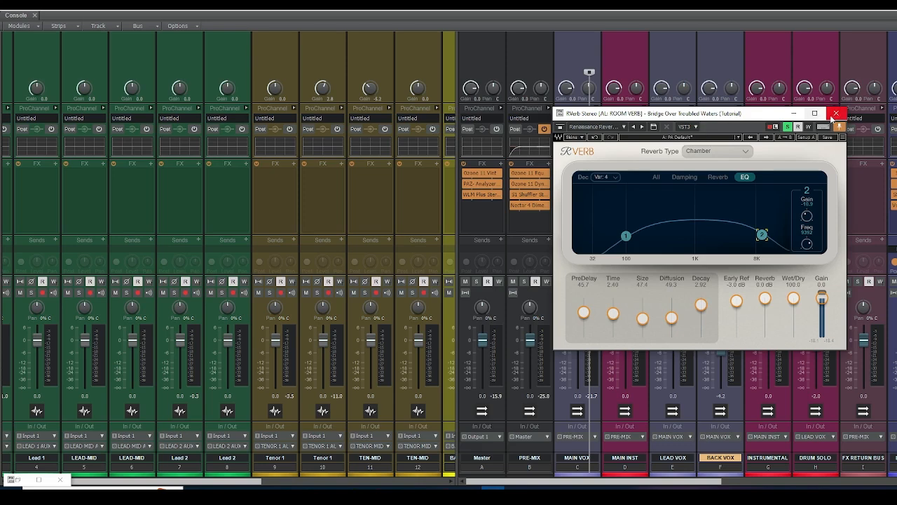
left_click(837, 113)
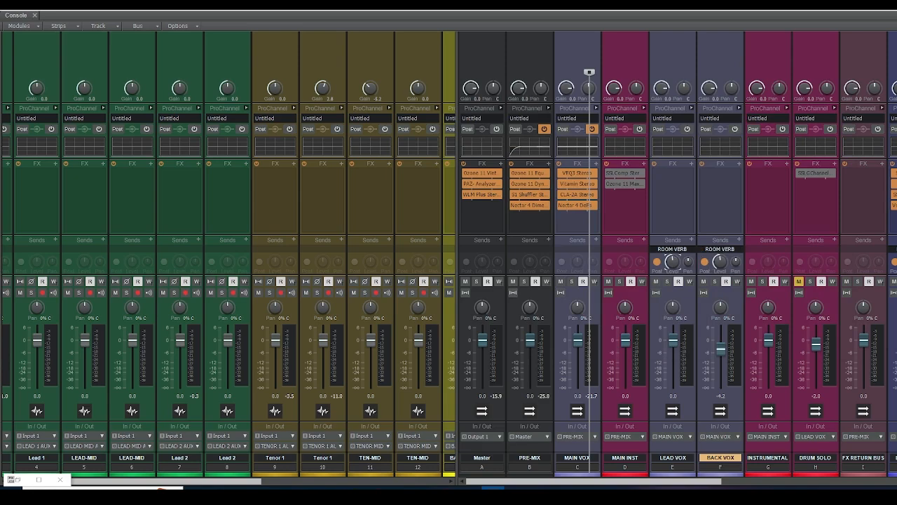
Step: Play the full vocal mix with the project's track view on screen, and return to the main buses in the console
left_click_drag(692, 481, 896, 480)
scroll(589, 71, "right", 4)
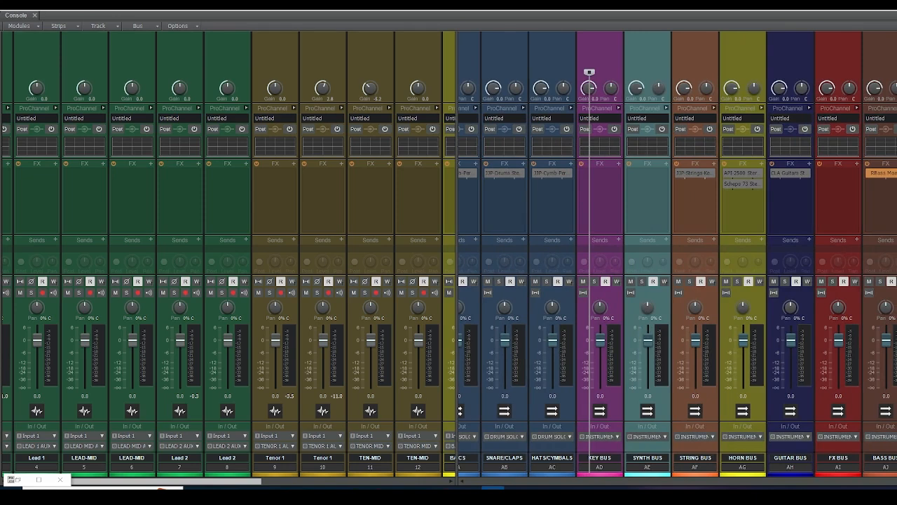
key("space")
left_click(843, 5)
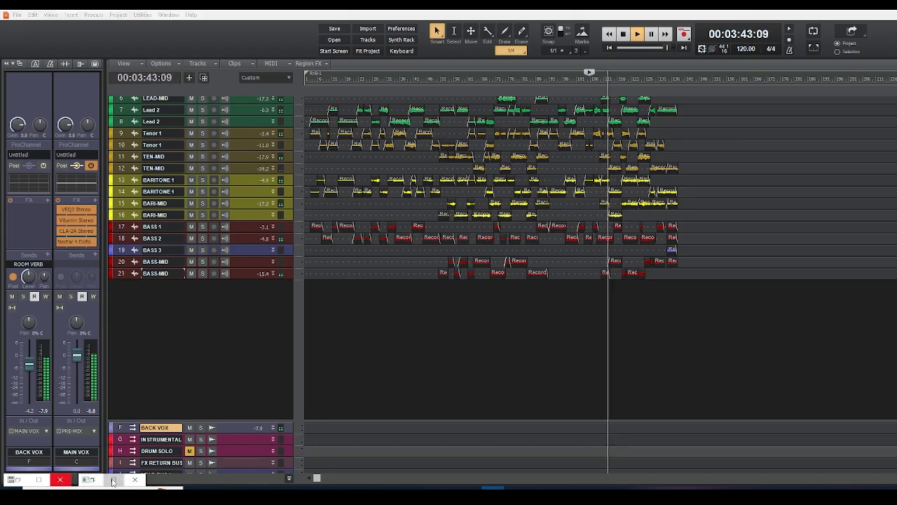
left_click(113, 480)
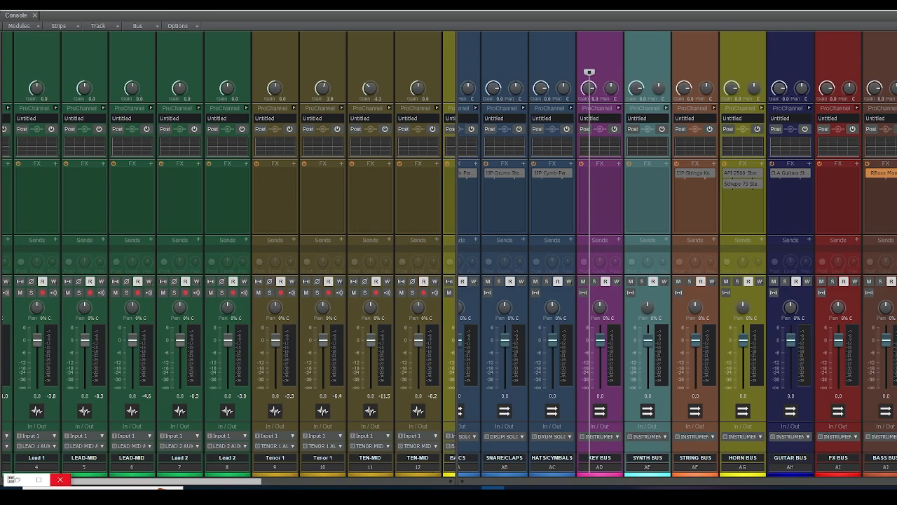
left_click_drag(896, 480, 460, 475)
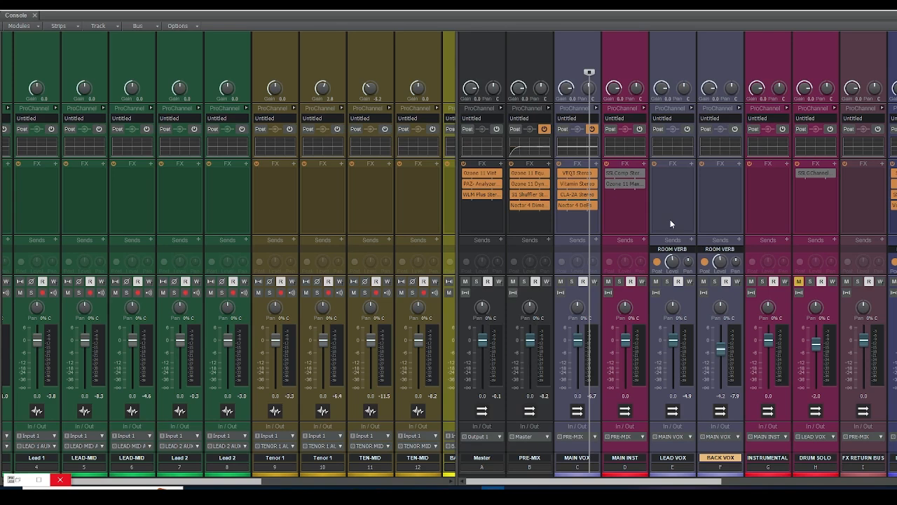
Step: Open the VEQ3 equalizer on MAIN VOX and examine its mid-frequency setting alongside the bus's plug-in chain
double_click(576, 173)
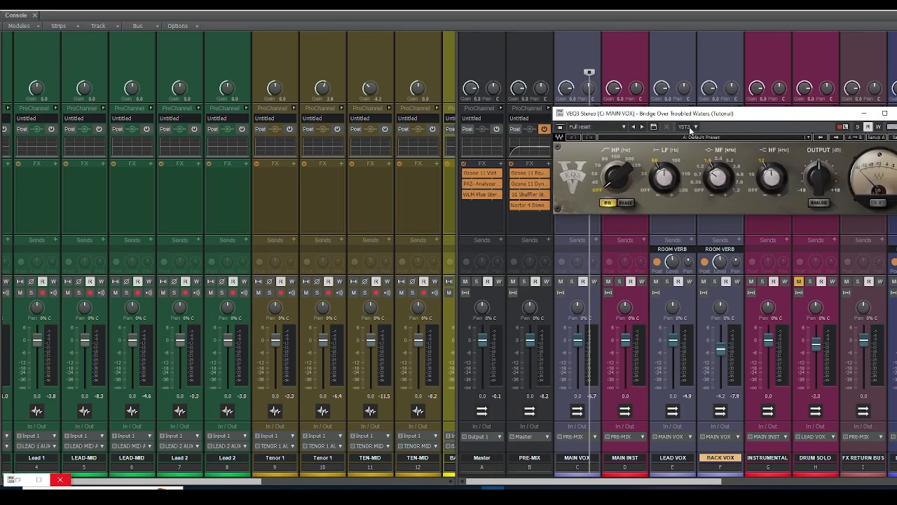
left_click_drag(739, 116, 612, 202)
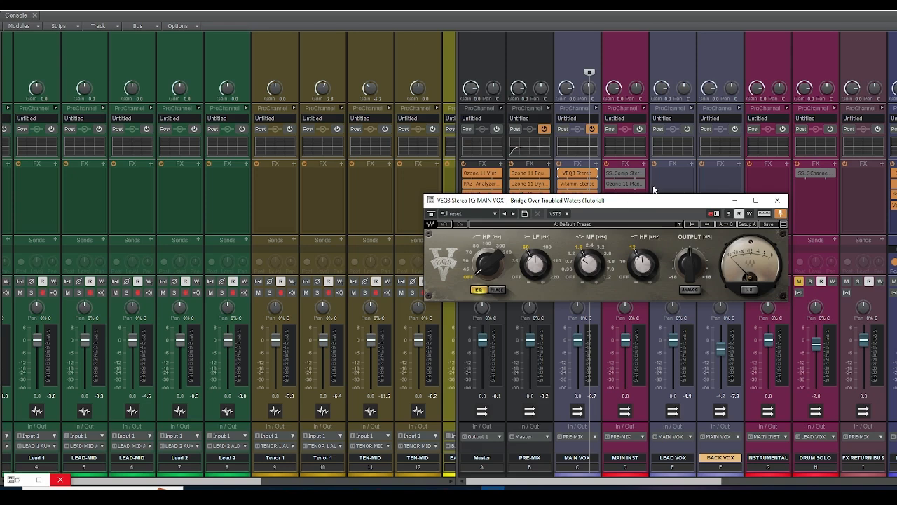
mouse_move(590, 266)
left_click_drag(629, 200, 371, 211)
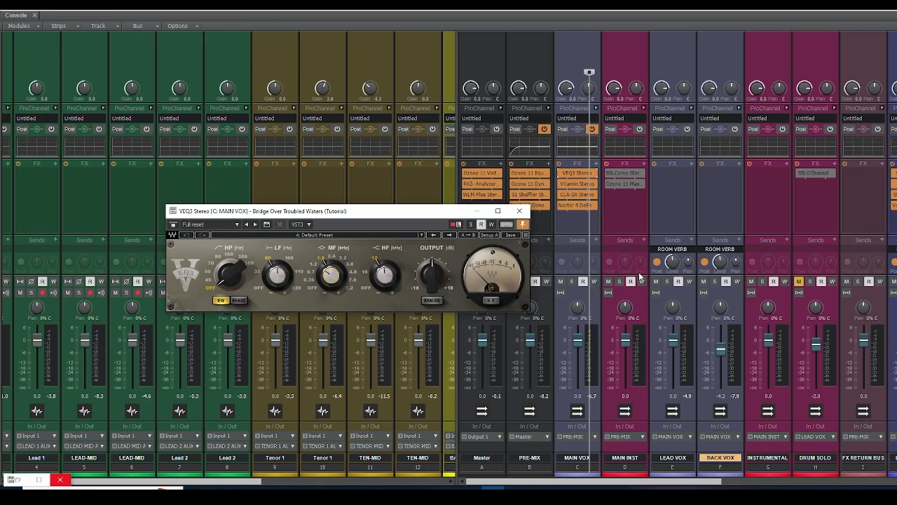
left_click_drag(355, 214, 832, 200)
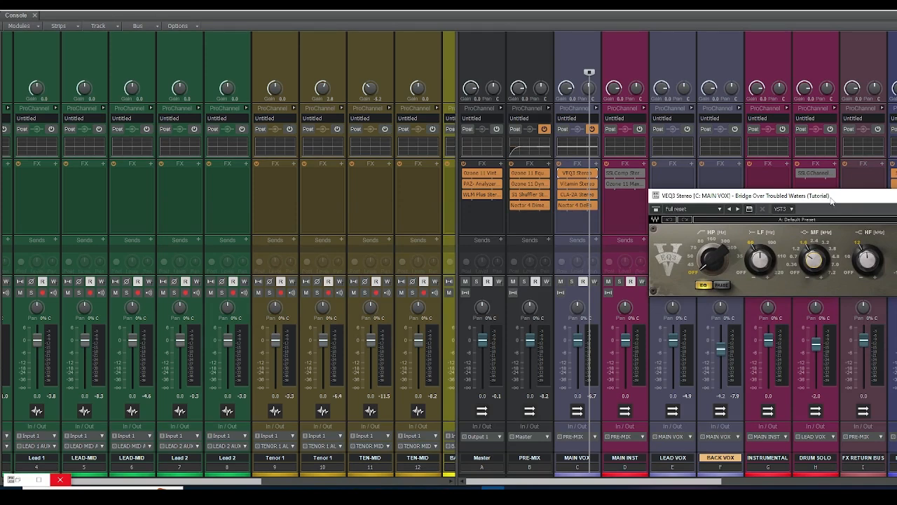
left_click_drag(831, 200, 627, 245)
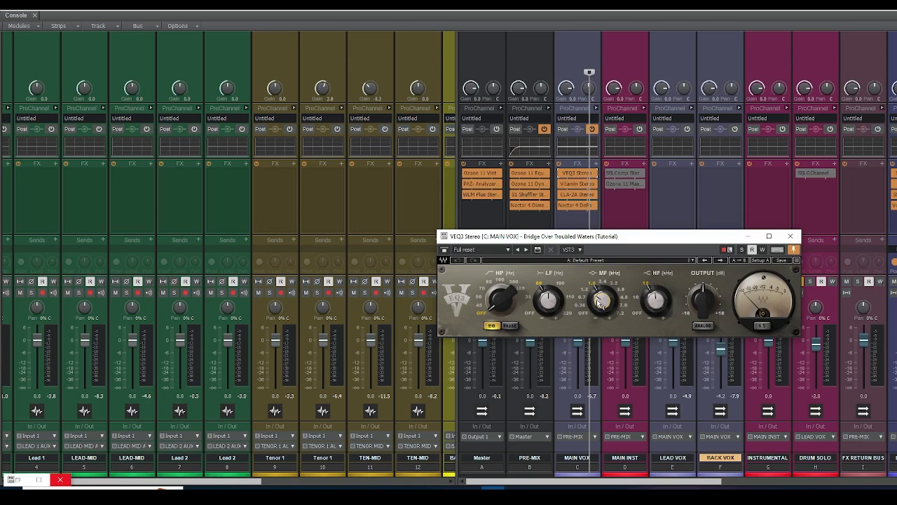
Step: Boost the VEQ3 MF gain to about 6.3 dB during playback and bring it back down to a cut
key("space")
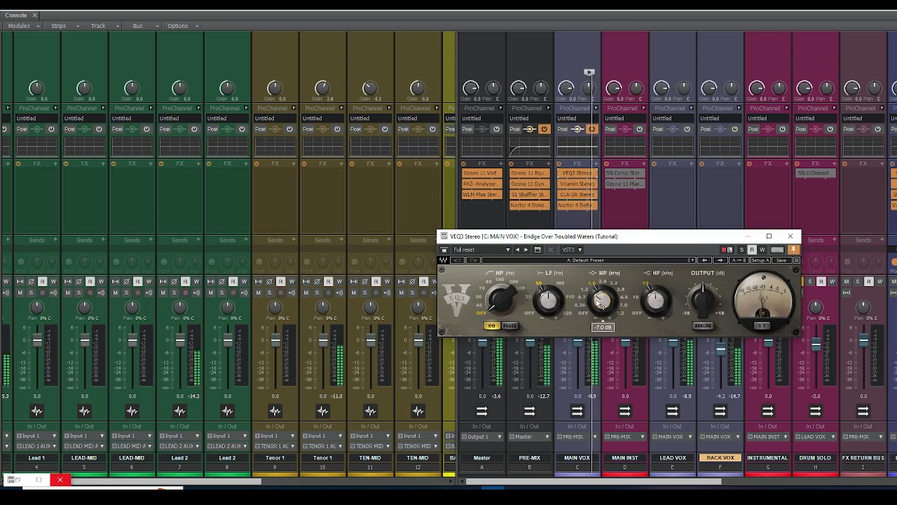
left_click_drag(600, 302, 600, 275)
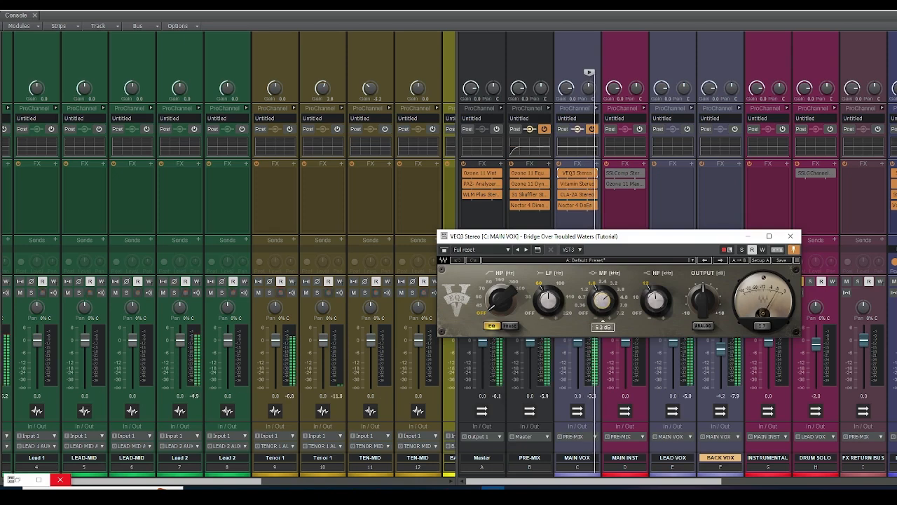
left_click_drag(601, 275, 600, 298)
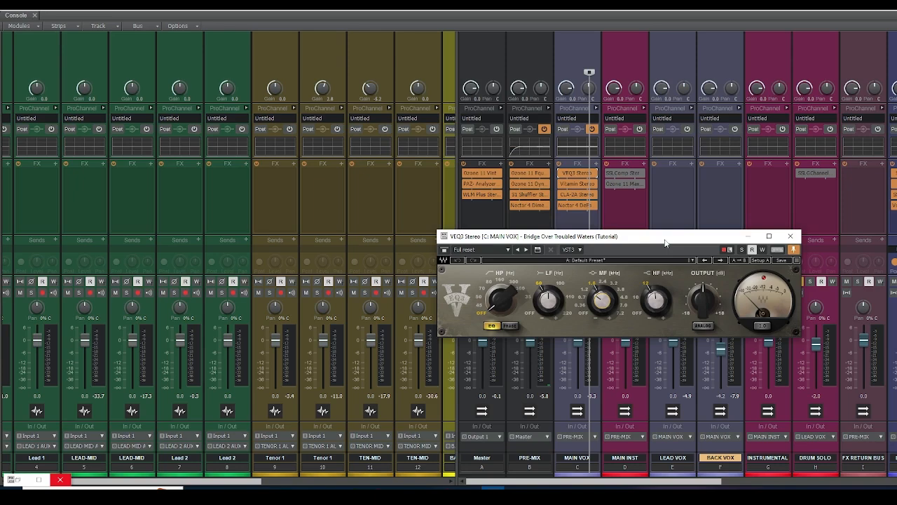
Step: Review the LF, HF, MF and output controls of the VEQ3 on MAIN VOX
mouse_move(665, 243)
left_mouse_down()
mouse_move(750, 221)
mouse_move(663, 258)
left_mouse_up()
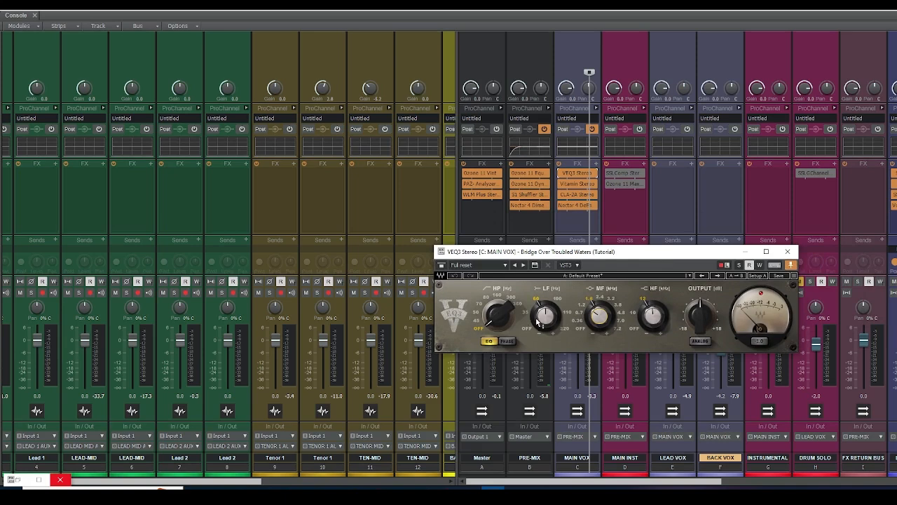
mouse_move(546, 322)
mouse_move(655, 317)
mouse_move(595, 318)
mouse_move(701, 321)
Step: Set the VEQ3 window aside and inspect the Vitamin plug-in on MAIN VOX, closing it again
left_click_drag(695, 251, 896, 99)
double_click(577, 184)
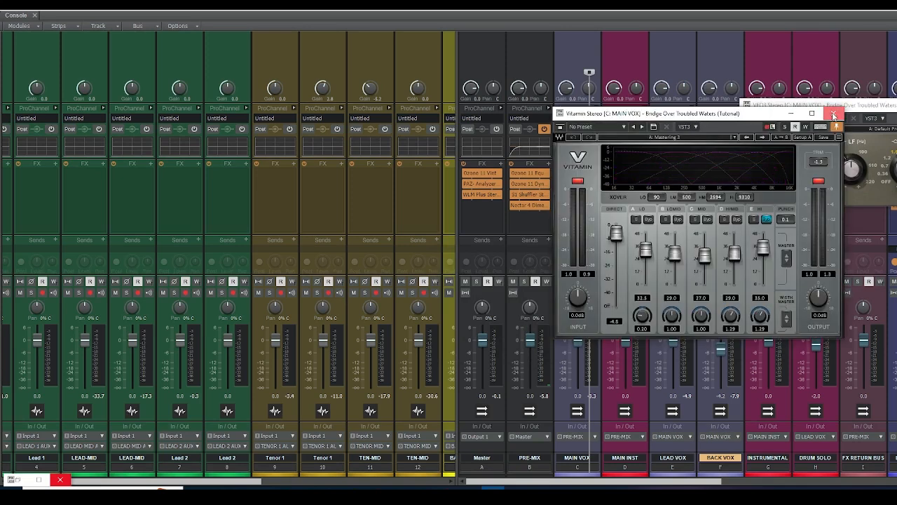
left_click(833, 115)
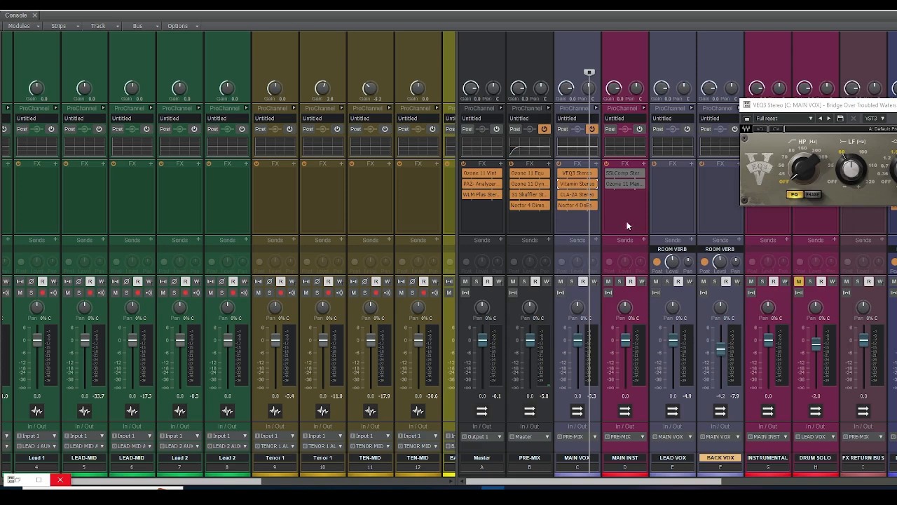
Step: Open the CLA-2A compressor on MAIN VOX and check its metering during playback
double_click(577, 195)
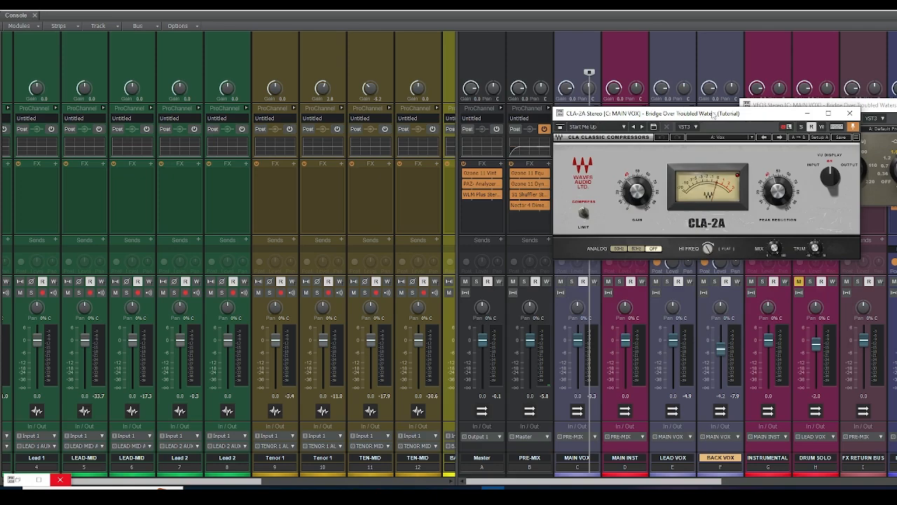
left_click_drag(753, 118, 390, 96)
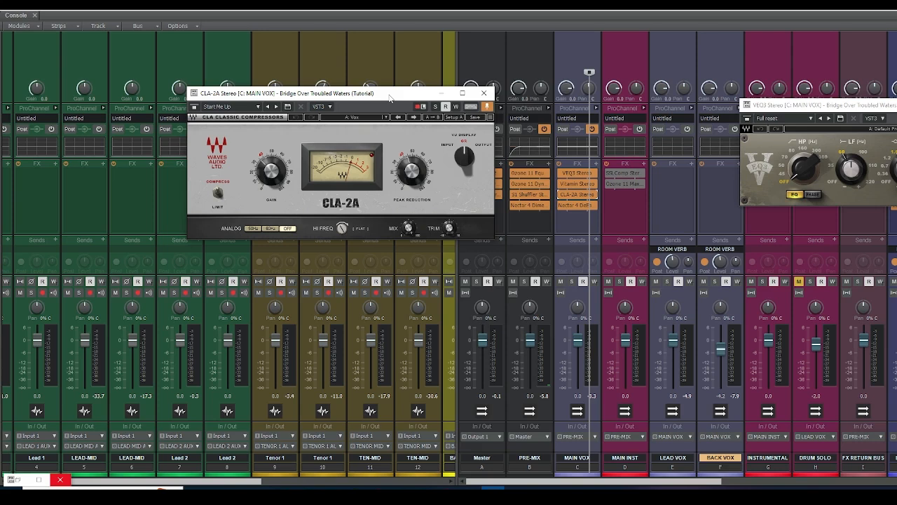
left_click_drag(390, 97, 662, 72)
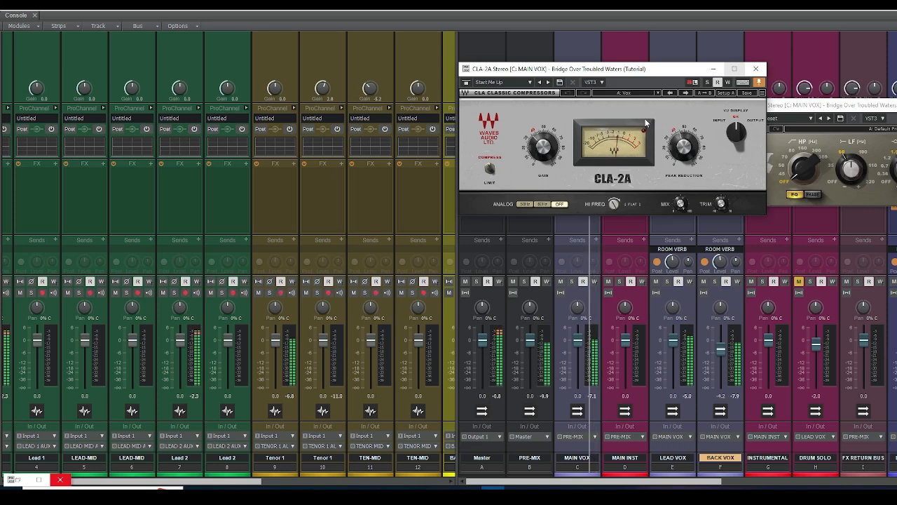
Step: Close the CLA-2A, return to the track view and place the VEQ3 window below the tracks
left_click(756, 69)
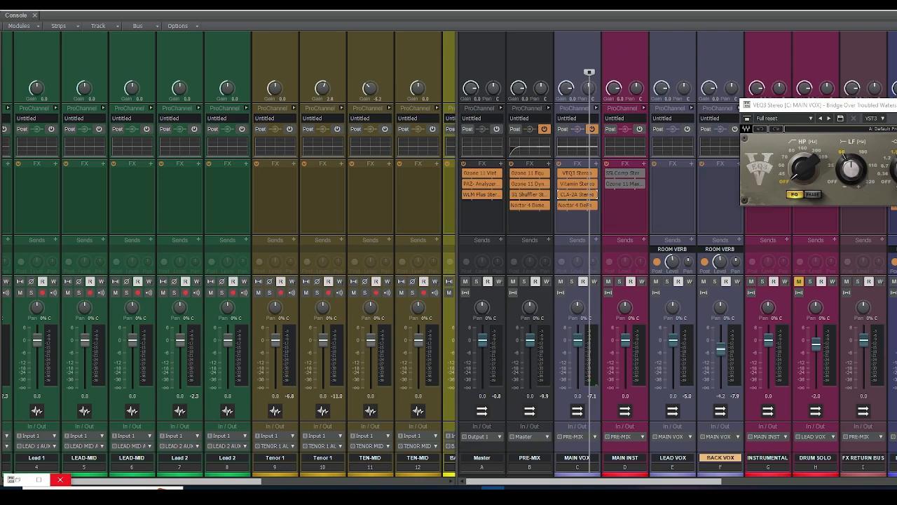
left_click(890, 11)
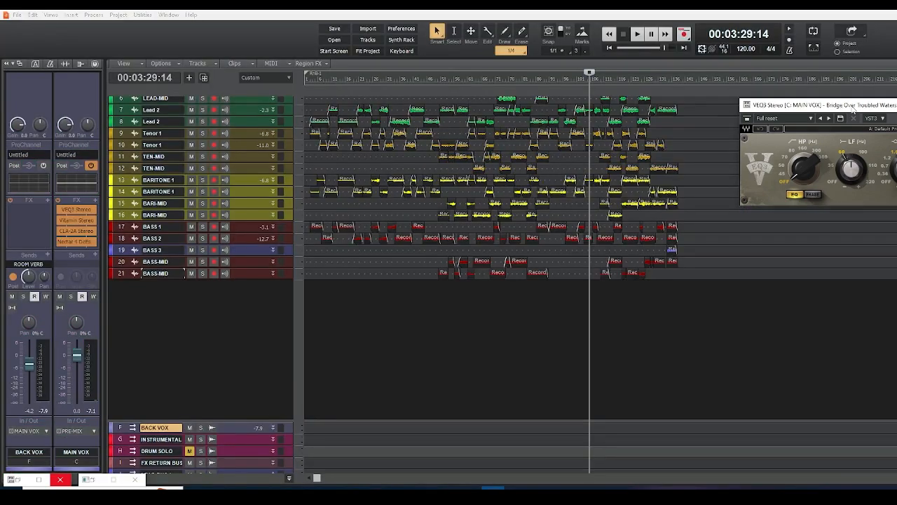
left_click_drag(853, 106, 540, 291)
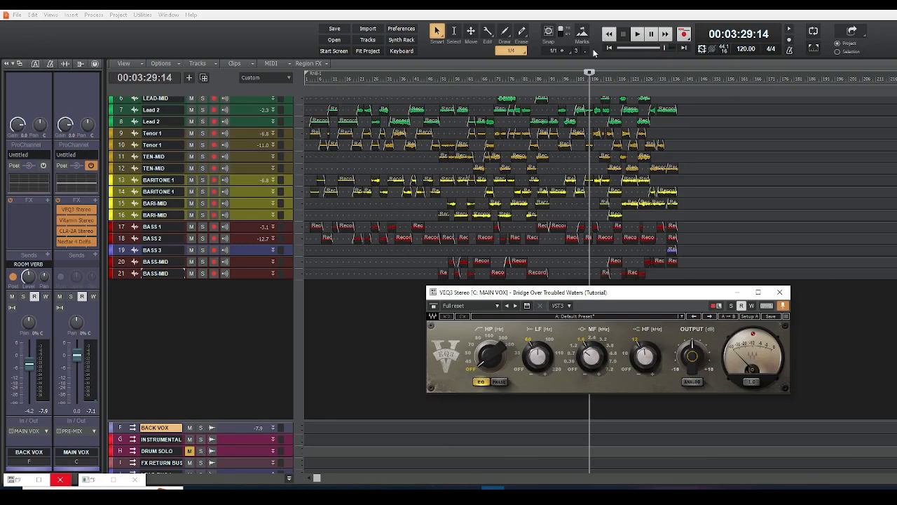
Step: Audition three successively later passages of the song, ending with playback from 4:01:12
left_click_drag(589, 73, 609, 66)
key("space")
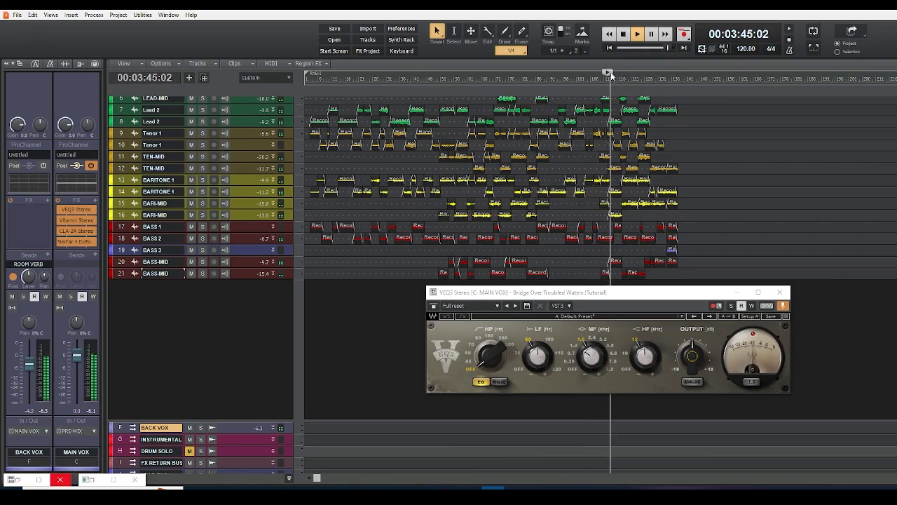
key("space")
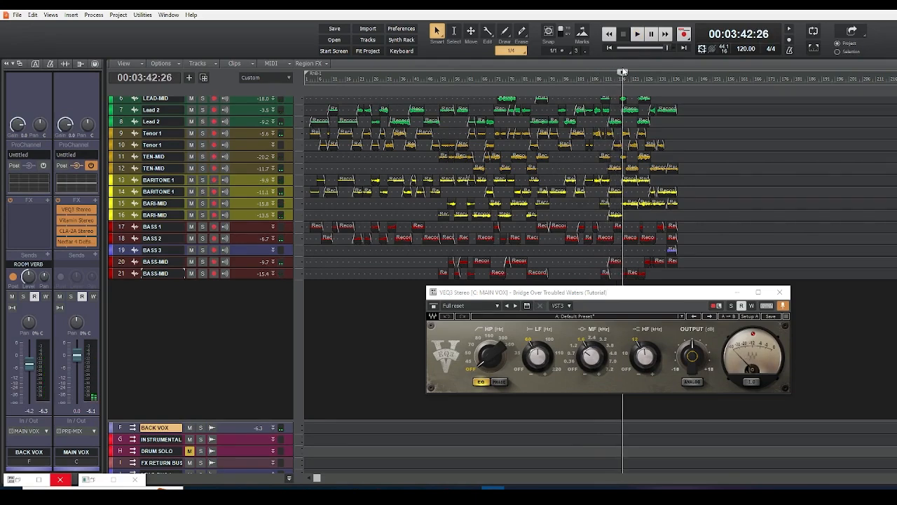
key("space")
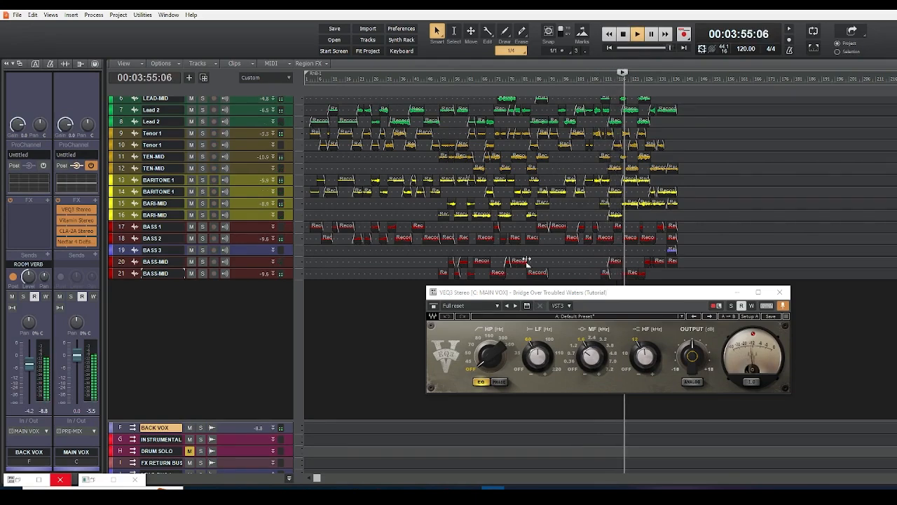
key("space")
mouse_move(622, 72)
left_mouse_down()
mouse_move(633, 61)
mouse_move(633, 70)
left_mouse_up()
key("space")
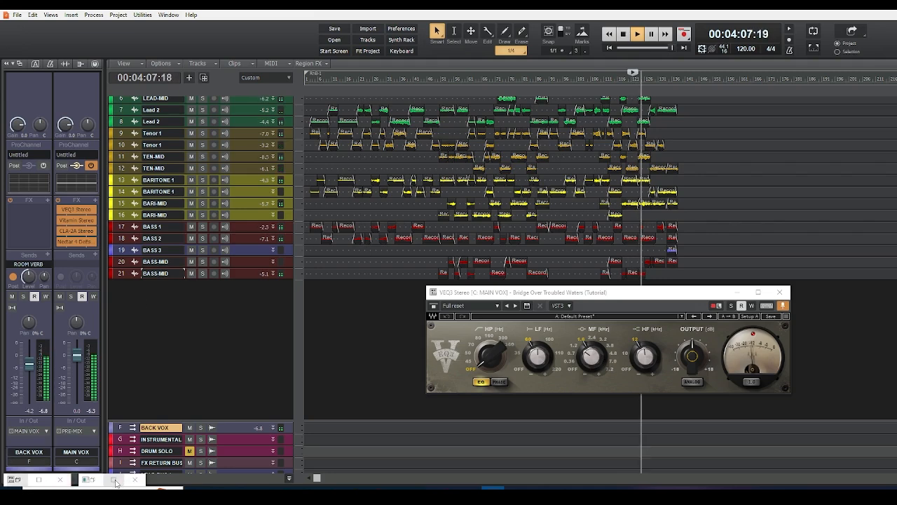
Step: Bring the console back up and close the VEQ3 window
left_click(116, 479)
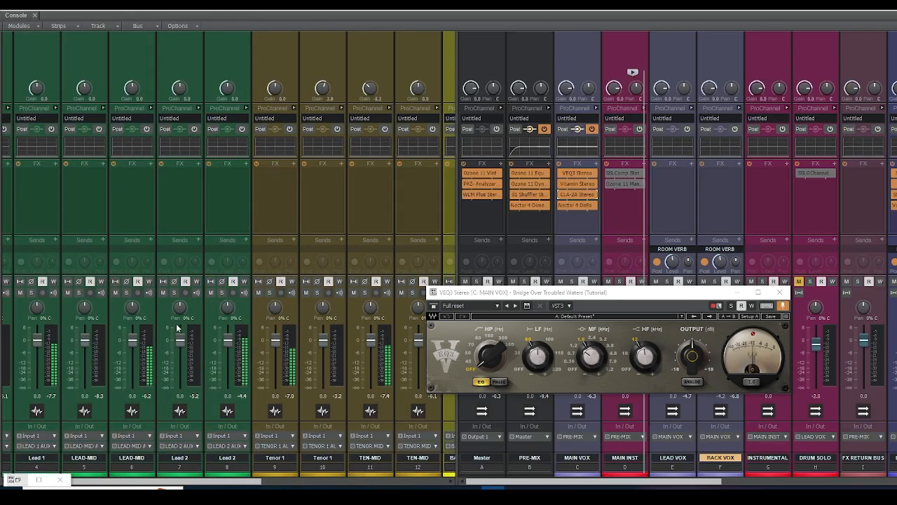
left_click_drag(684, 293, 330, 156)
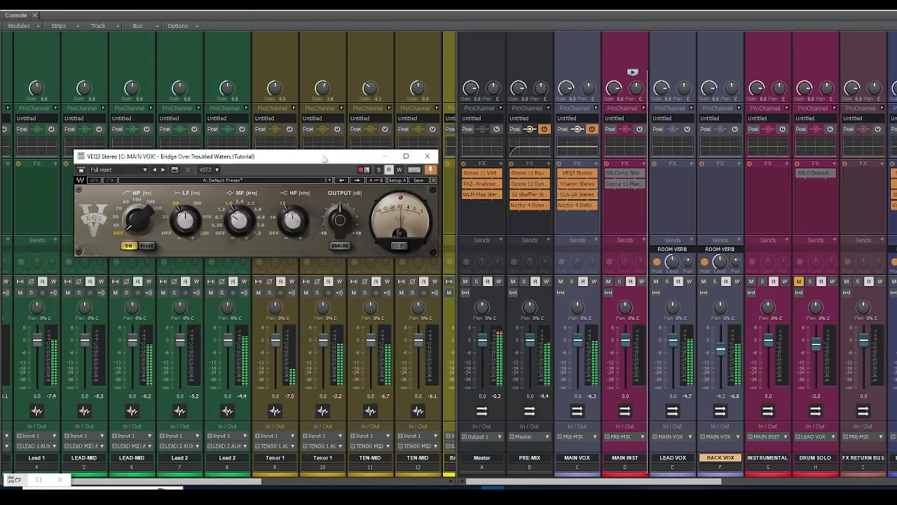
left_click(427, 156)
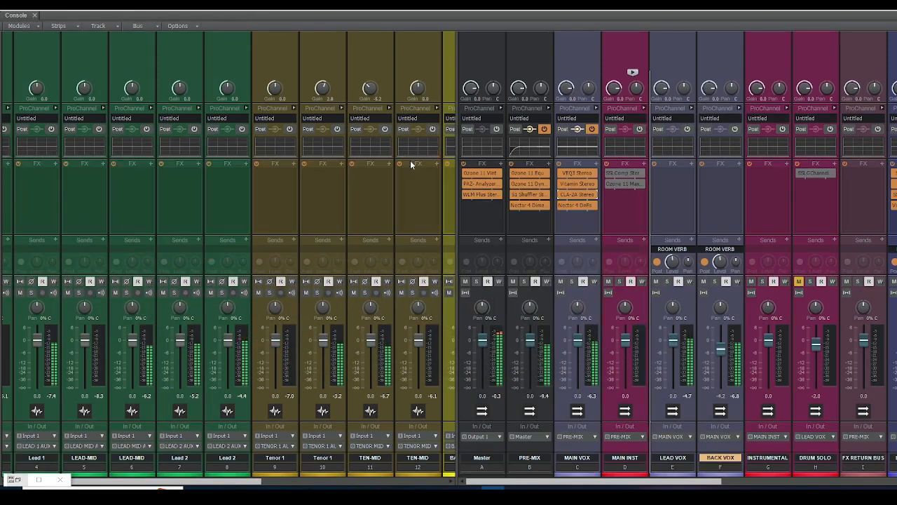
Step: Open the Nectar 4 DeEsser on MAIN VOX and place its window over the middle of the console
double_click(574, 205)
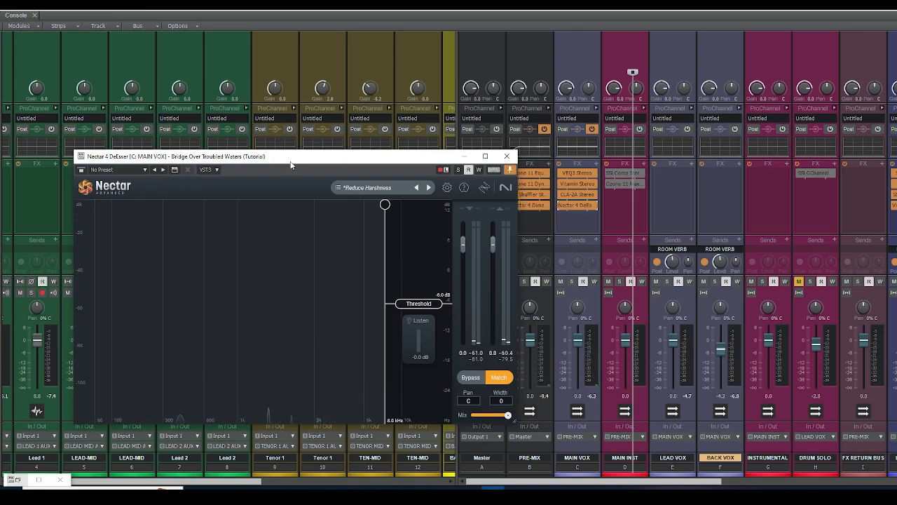
left_click_drag(290, 162, 880, 148)
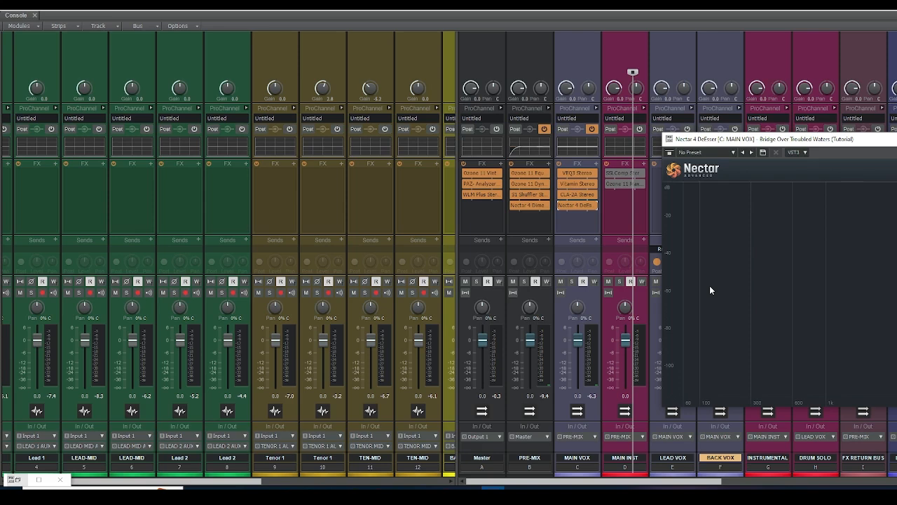
left_click_drag(865, 142, 586, 157)
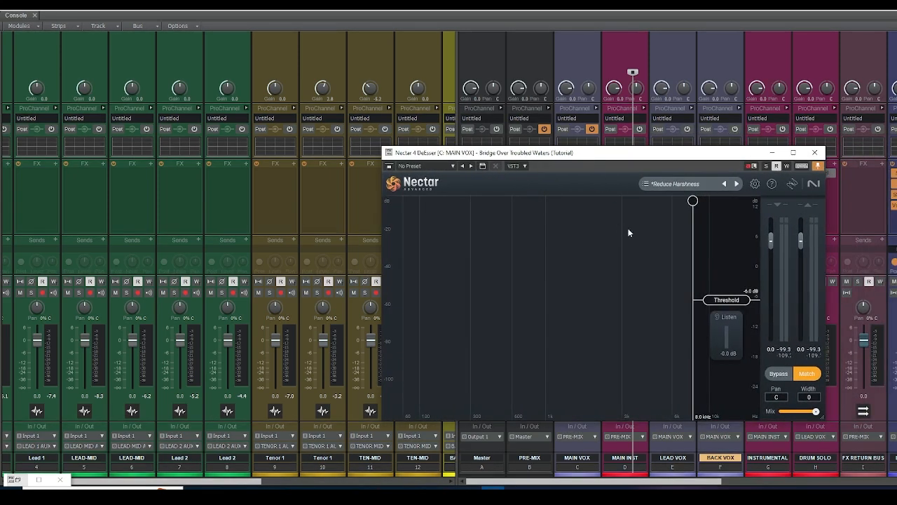
left_click_drag(621, 150, 540, 90)
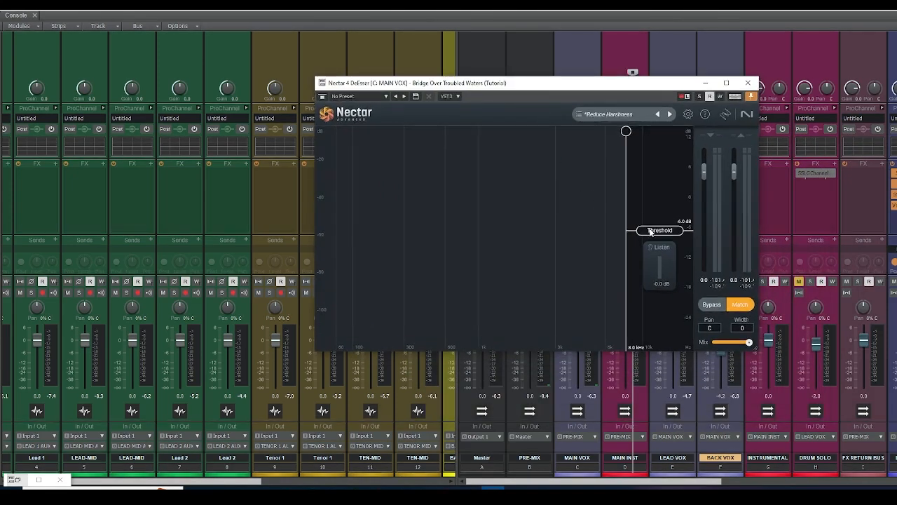
Step: Try DeEsser thresholds of -5.1 dB and -8.0 dB on MAIN VOX during playback
key("space")
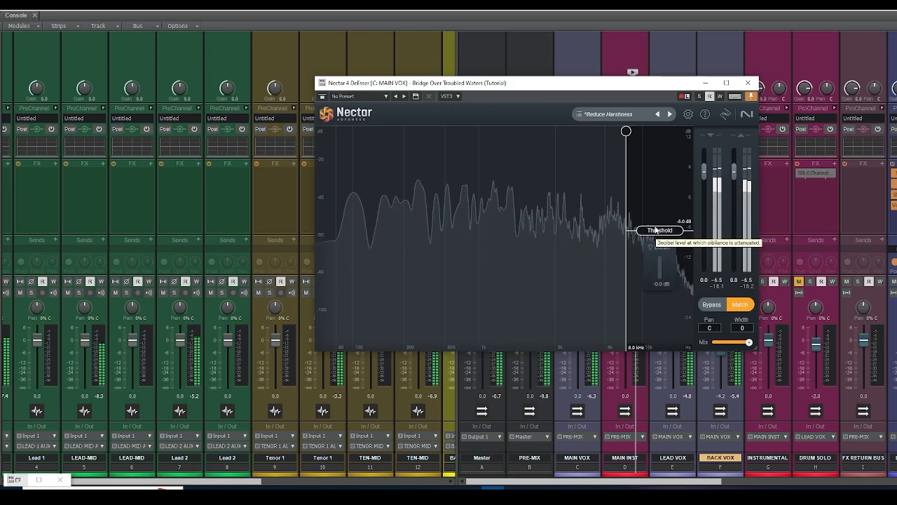
mouse_move(657, 233)
left_mouse_down()
mouse_move(653, 261)
mouse_move(654, 229)
left_mouse_up()
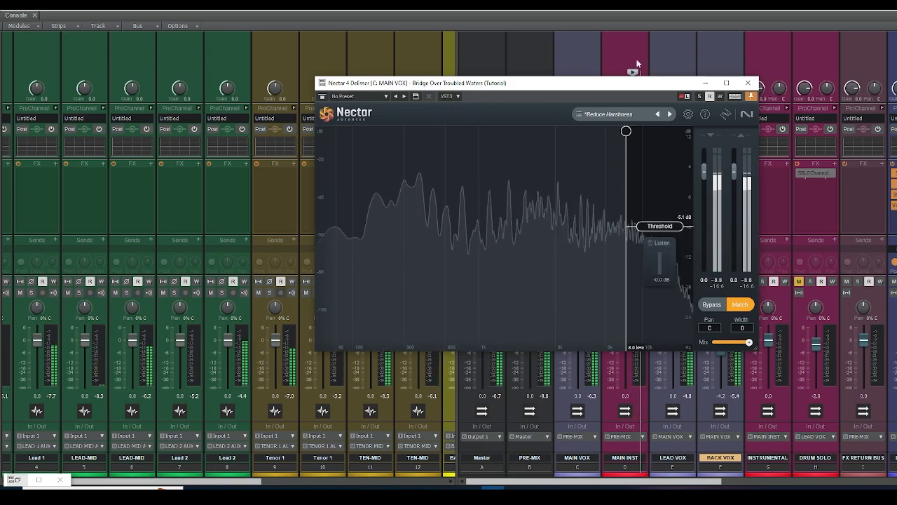
left_click_drag(615, 89, 304, 95)
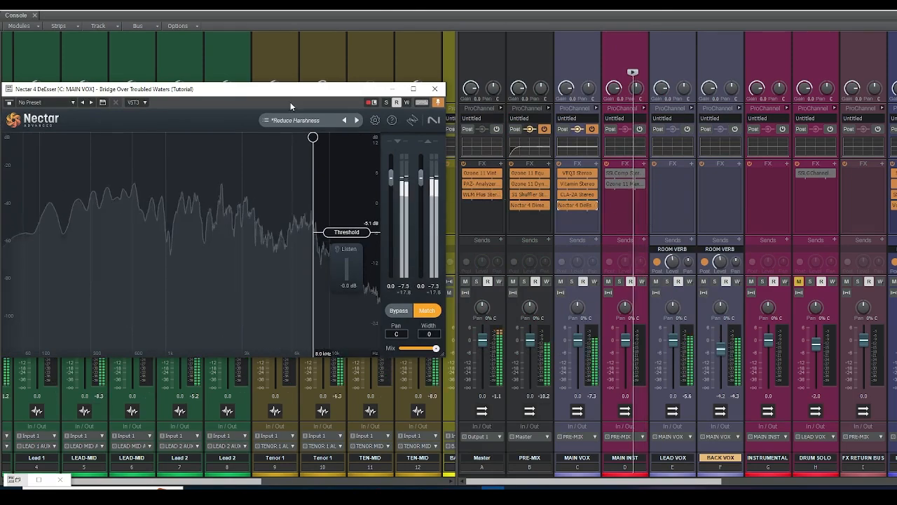
left_click_drag(278, 93, 825, 106)
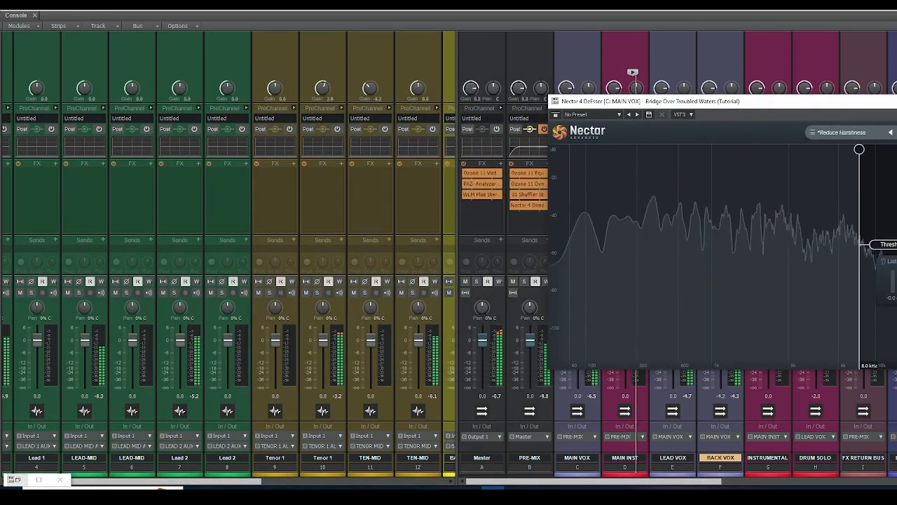
mouse_move(888, 251)
left_mouse_down()
mouse_move(890, 307)
mouse_move(889, 263)
left_mouse_up()
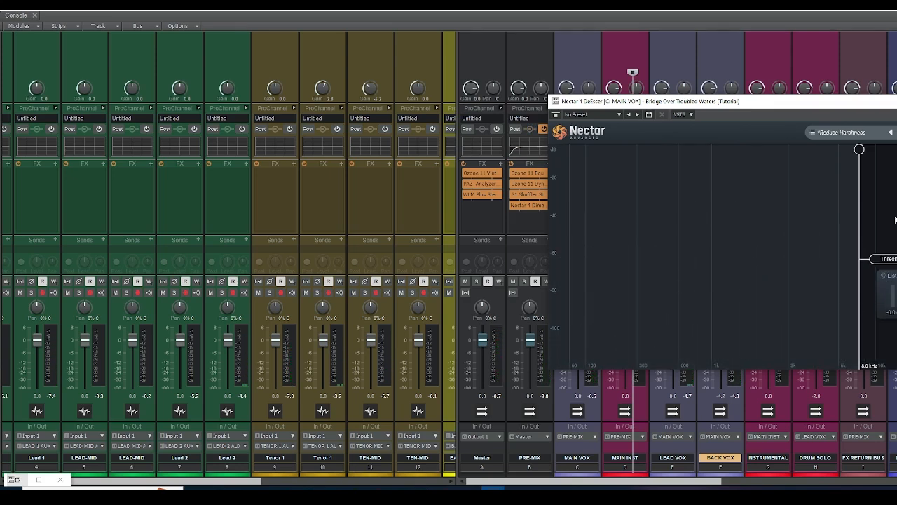
left_click_drag(894, 103, 689, 154)
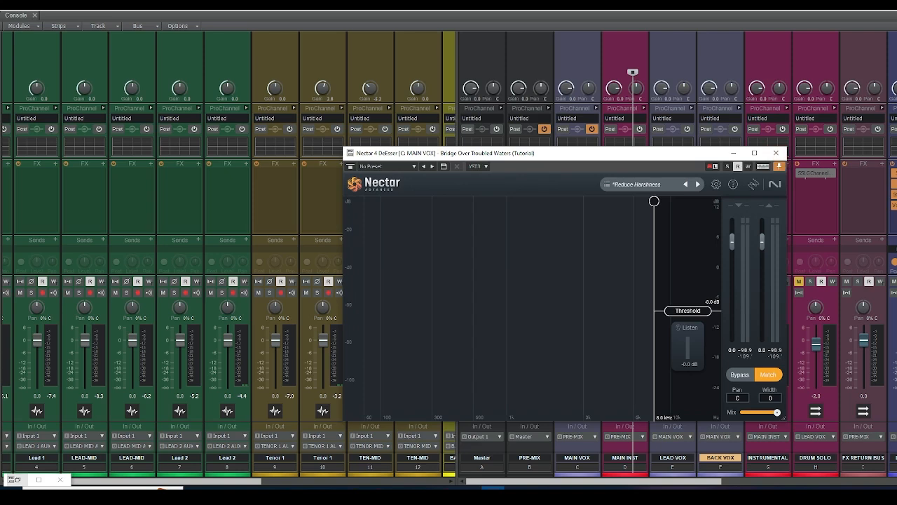
Step: Return to the track view and audition passages near 3:41 and 3:17 to check the DeEsser's reduction
left_click(844, 5)
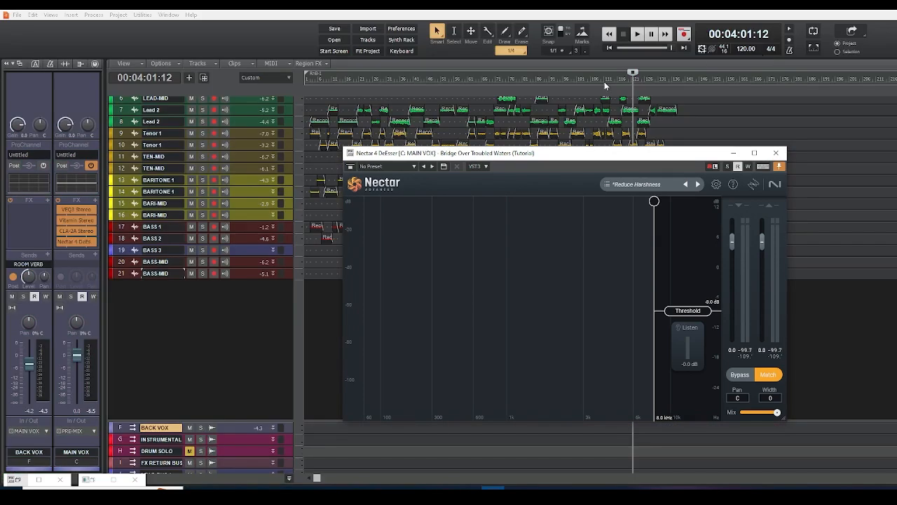
left_click(604, 81)
left_click_drag(573, 156, 266, 90)
key("space")
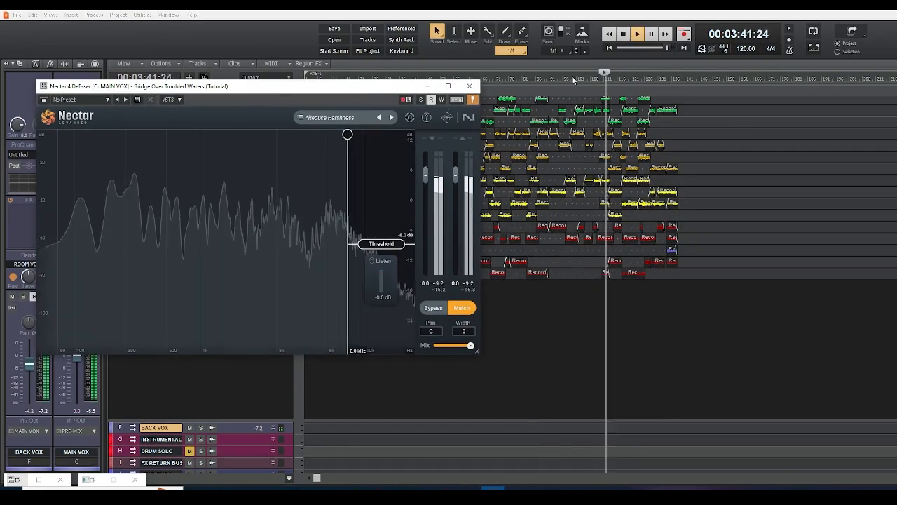
key("space")
left_click(571, 75)
key("space")
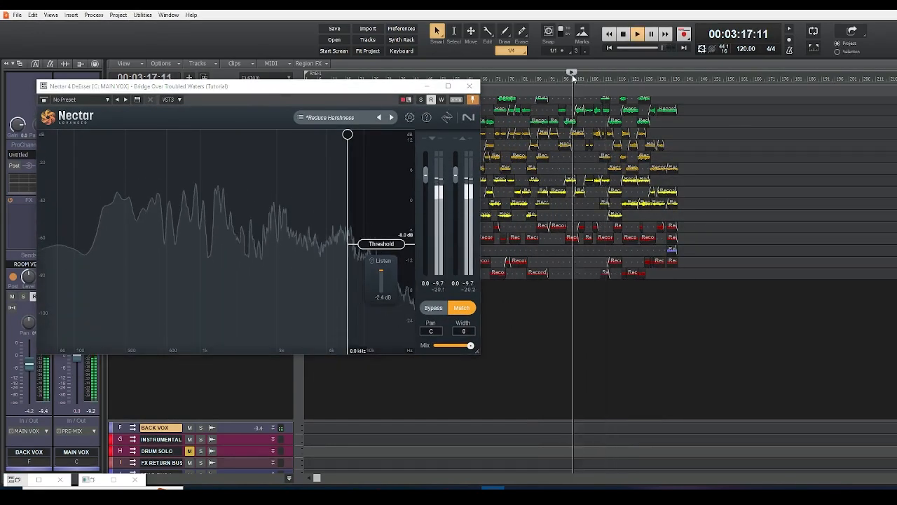
Step: Play from 3:06:14 and raise the DeEsser threshold to -5.2 dB, then stop playback
key("space")
left_click_drag(571, 71, 558, 76)
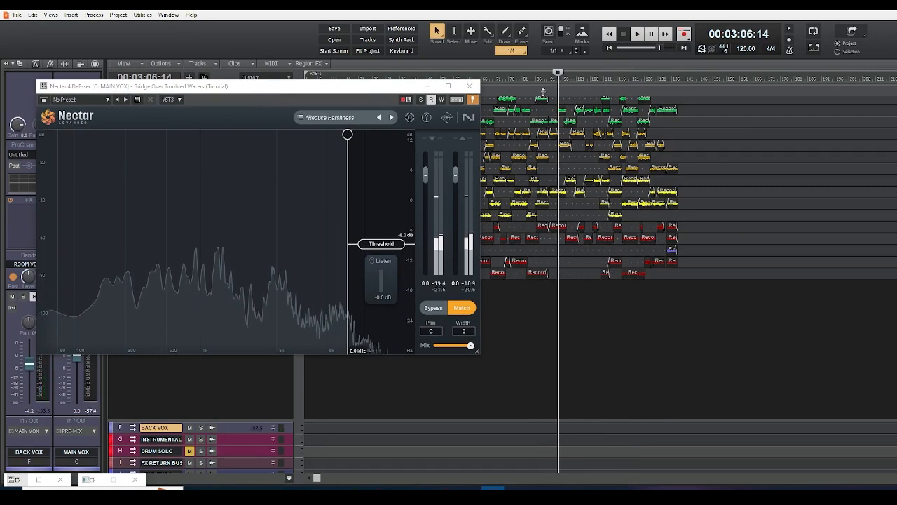
key("space")
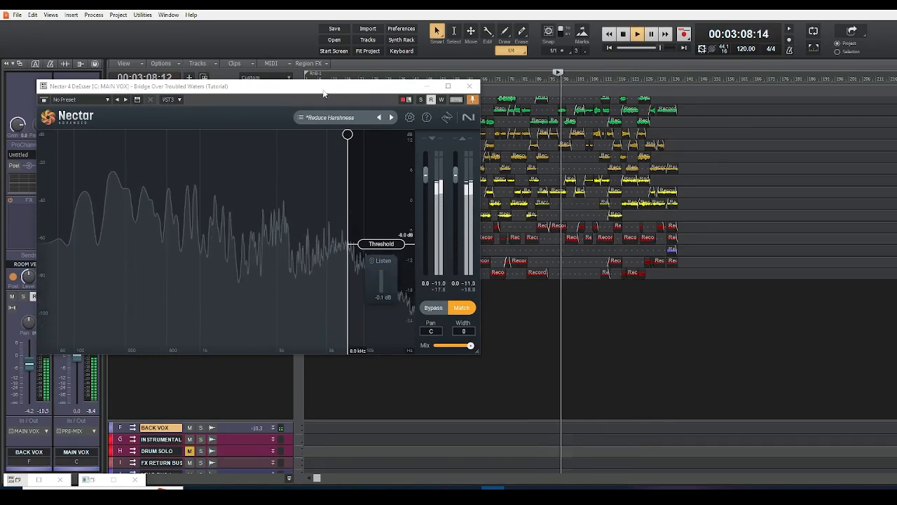
left_click_drag(382, 249, 382, 230)
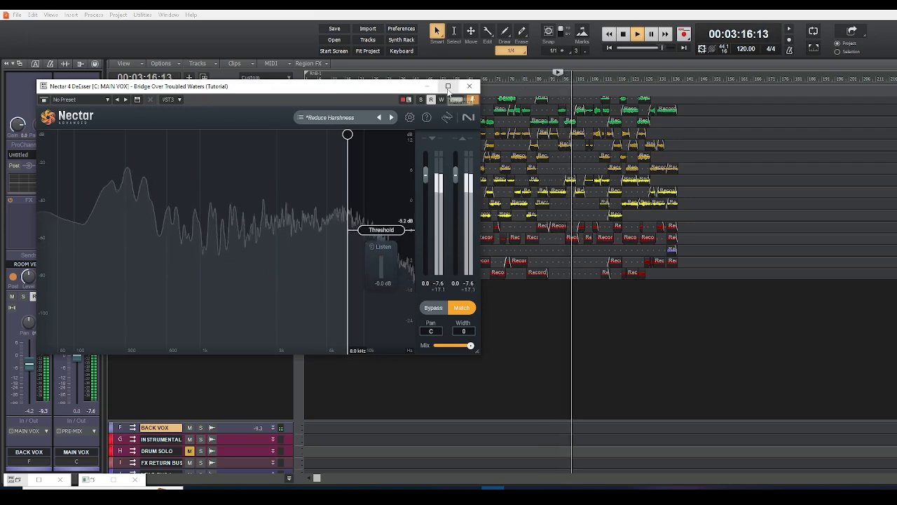
key("space")
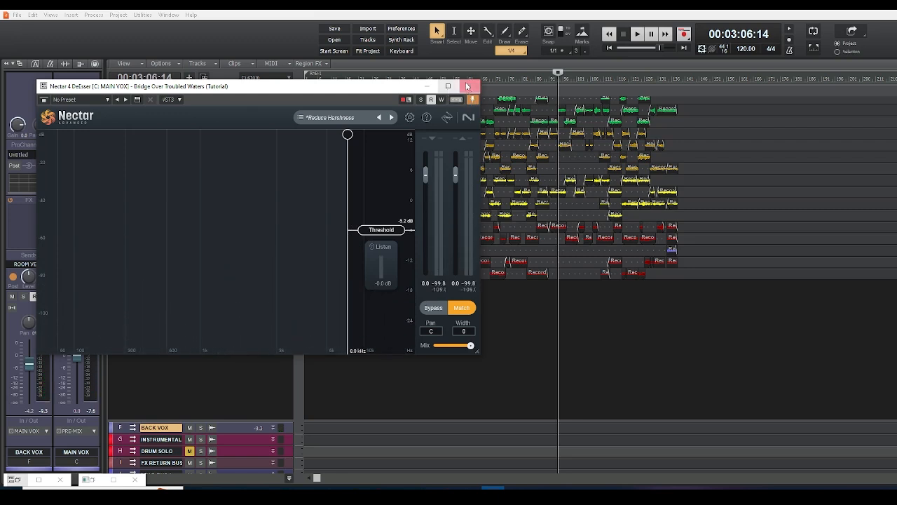
Step: Close the minimized Nectar 4 DeEsser window after restoring it
left_click(427, 85)
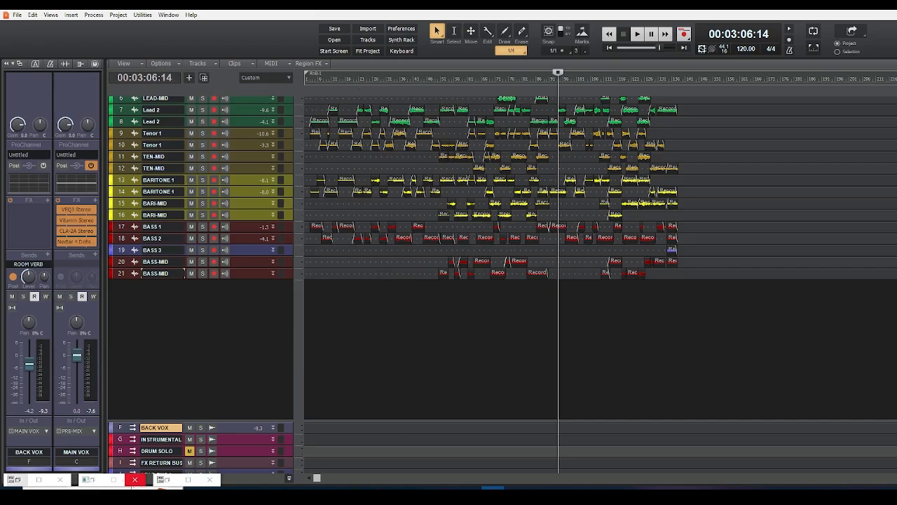
left_click(185, 482)
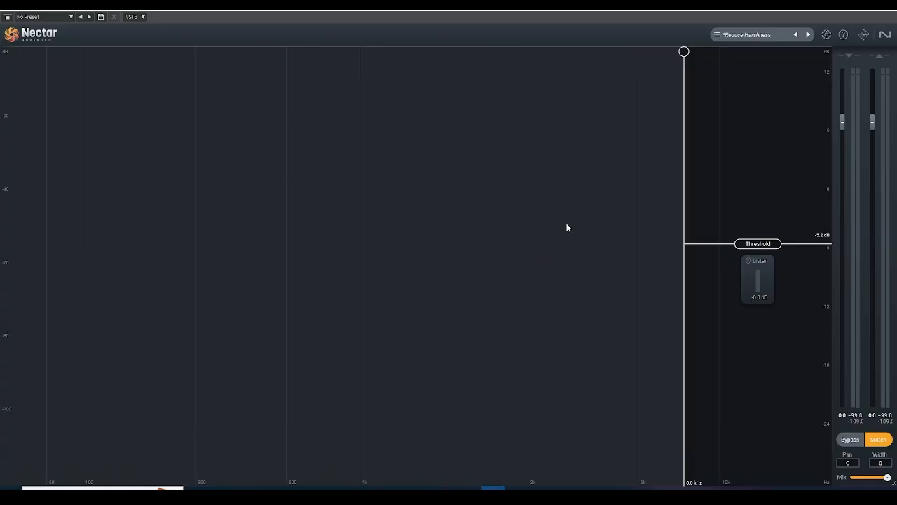
left_click(886, 7)
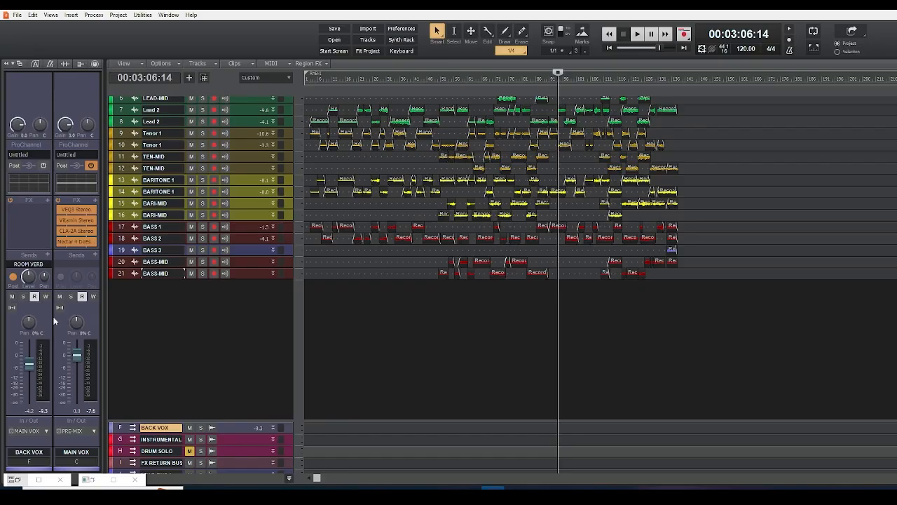
Step: Open the Ozone 11 Equalizer on the PRE-MIX bus and solo its 125 Hz bell band
left_click(113, 481)
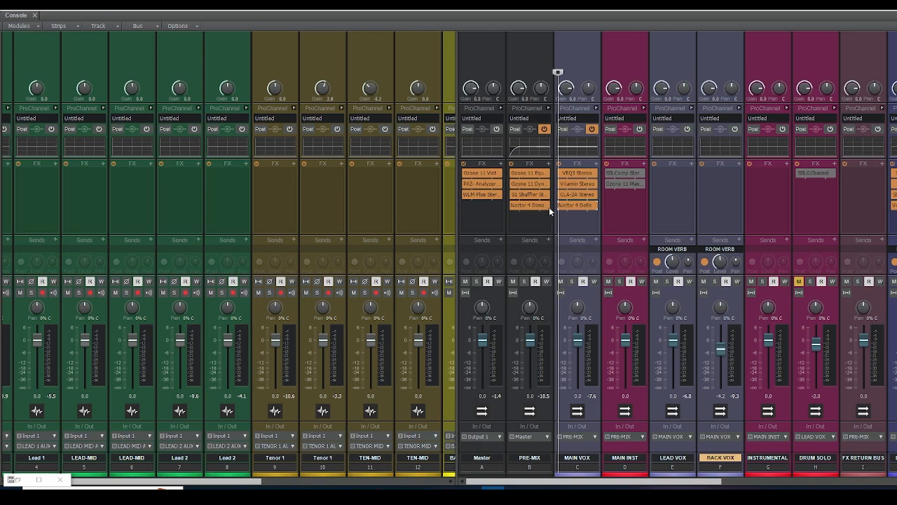
double_click(530, 174)
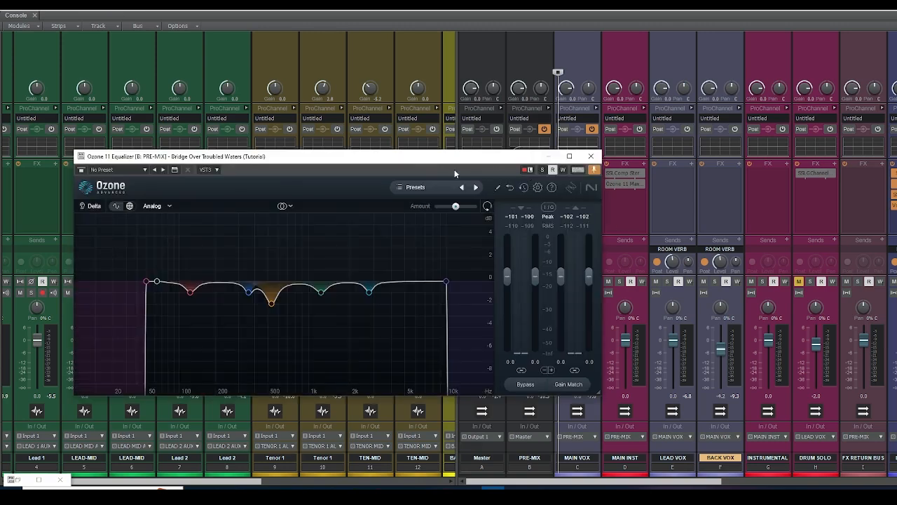
left_click_drag(401, 162, 646, 110)
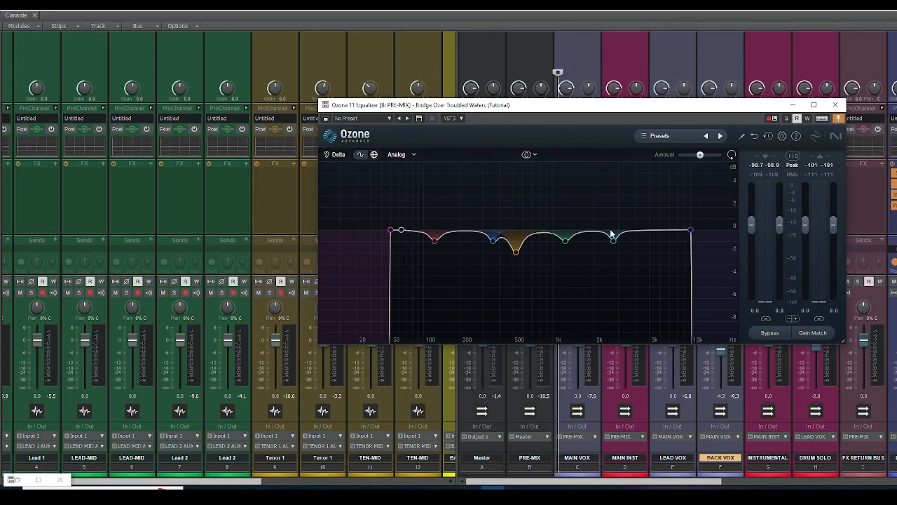
left_click(434, 242)
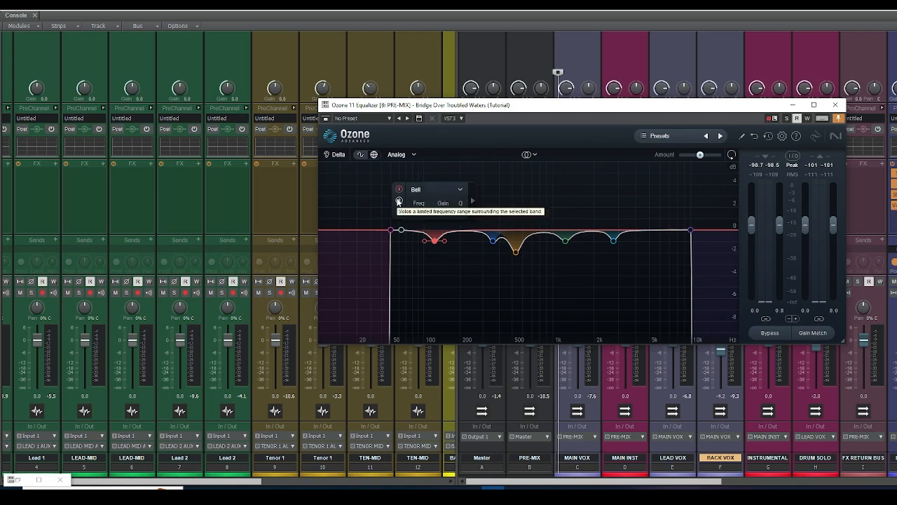
left_click(400, 202)
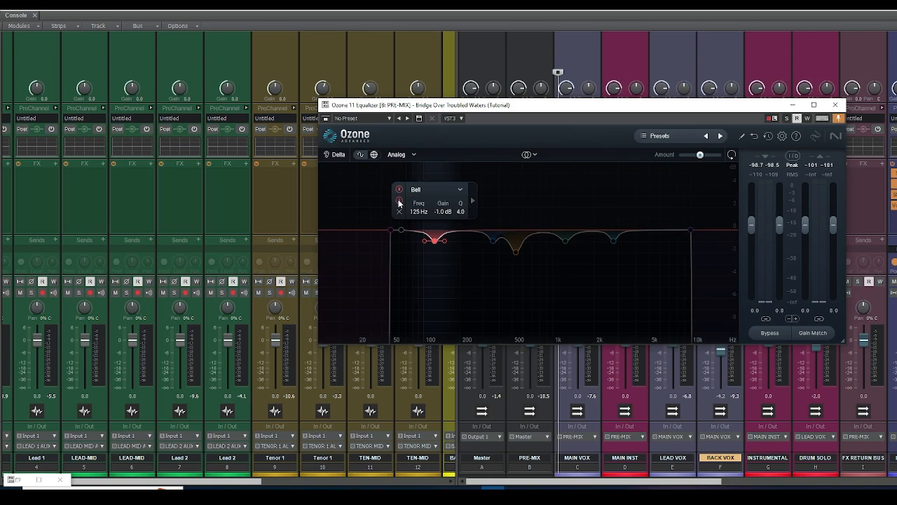
Step: Audition the soloed 125 Hz bell band on the PRE-MIX equalizer, and unsolo it
key("space")
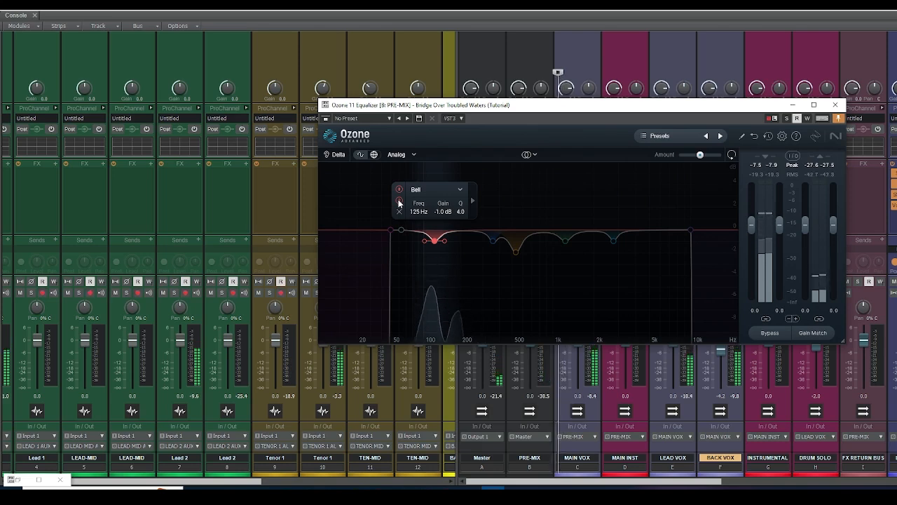
left_click(400, 203)
key("space")
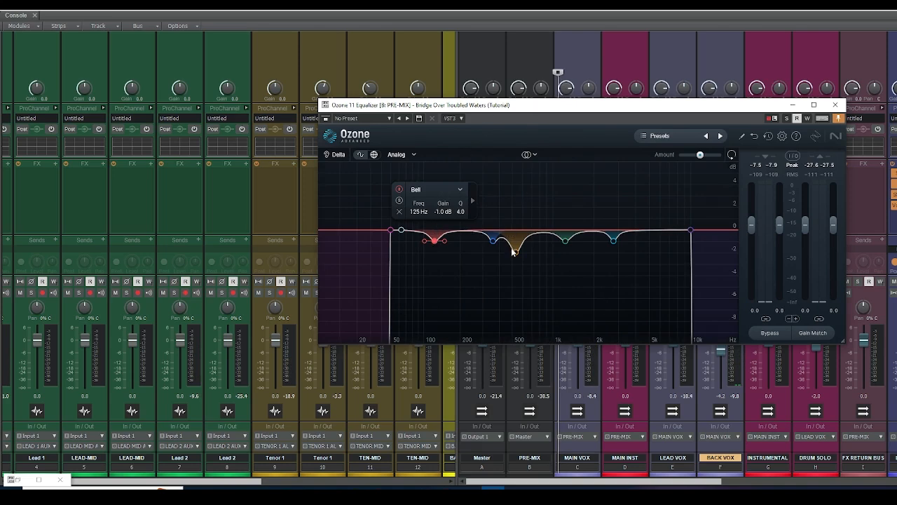
Step: Solo and audition the 2771 Hz bell band, unsolo it, and close the PRE-MIX equalizer
left_click(614, 240)
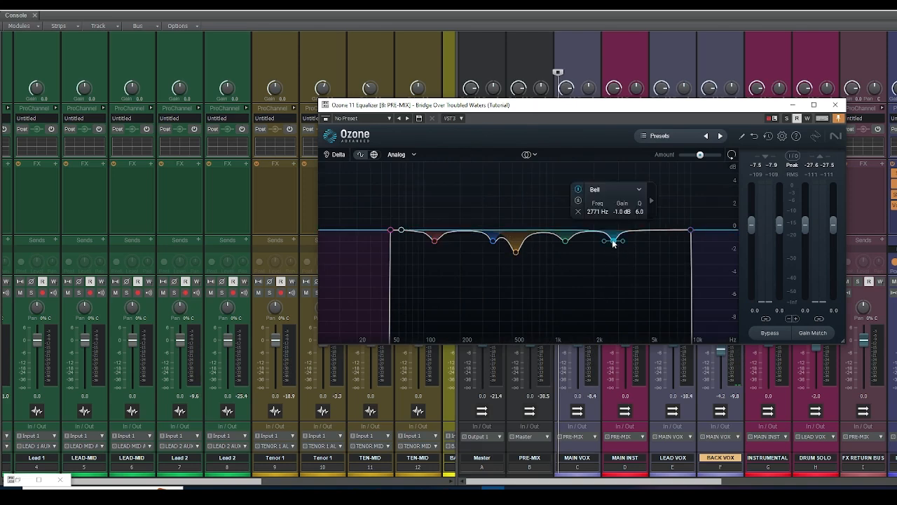
left_click(578, 202)
key("space")
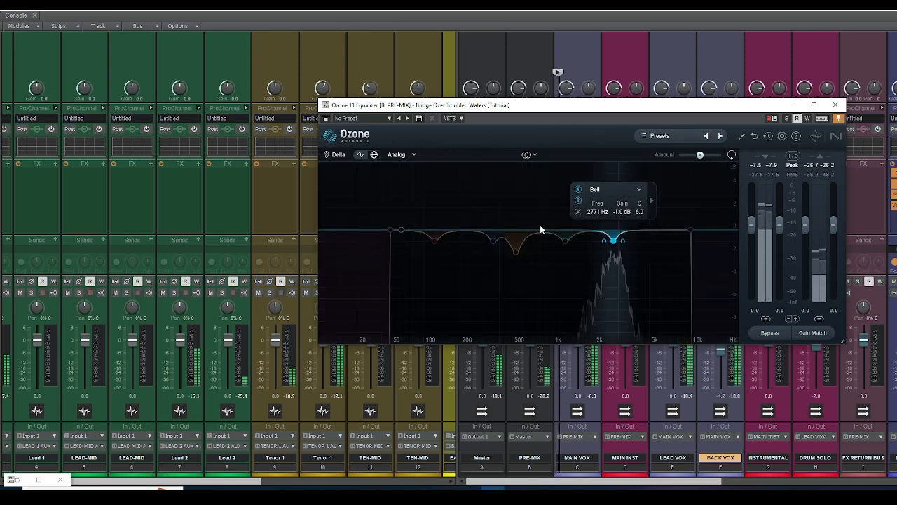
left_click(578, 202)
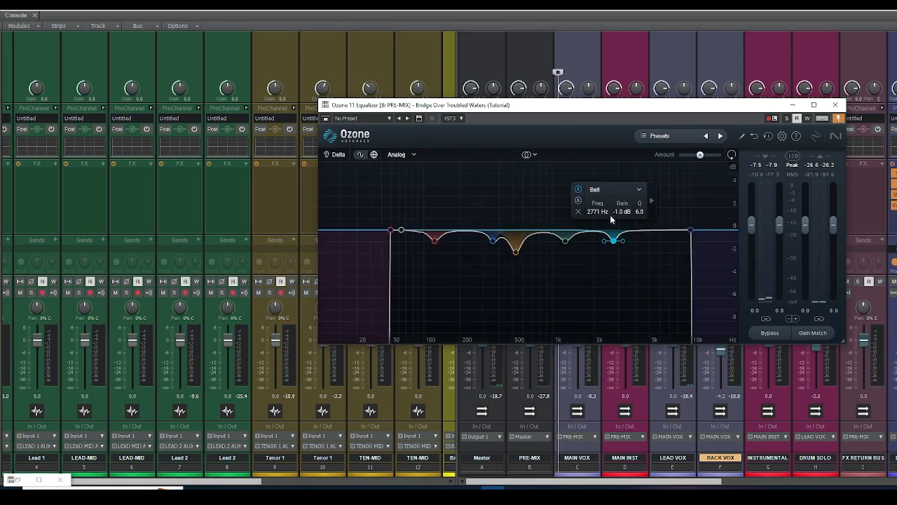
left_click_drag(720, 109, 699, 211)
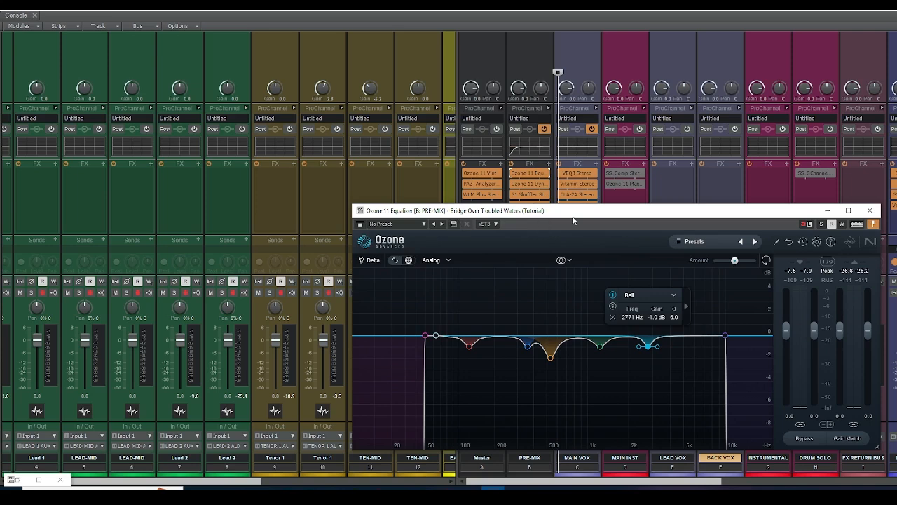
left_click(870, 210)
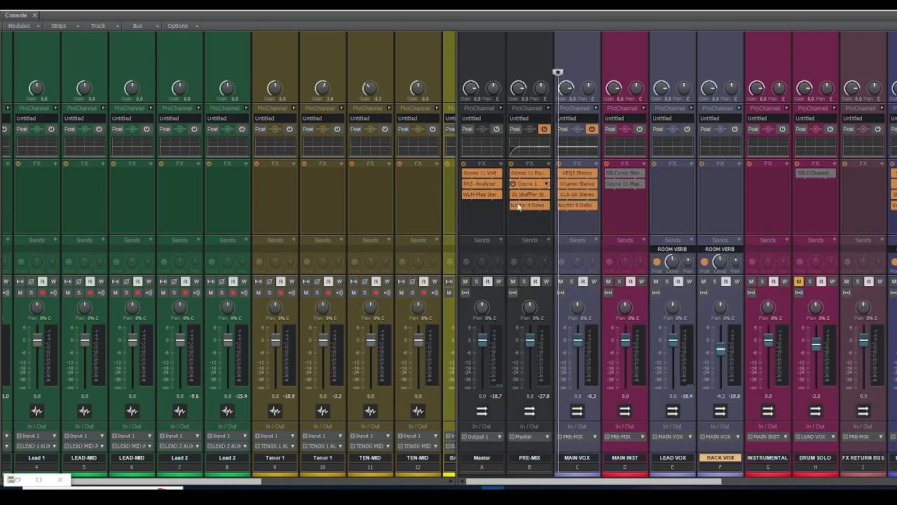
Step: Open the Ozone 11 Dynamic EQ on the PRE-MIX bus and display the settings of its 2603 Hz bell band
double_click(520, 184)
left_click_drag(565, 215, 520, 145)
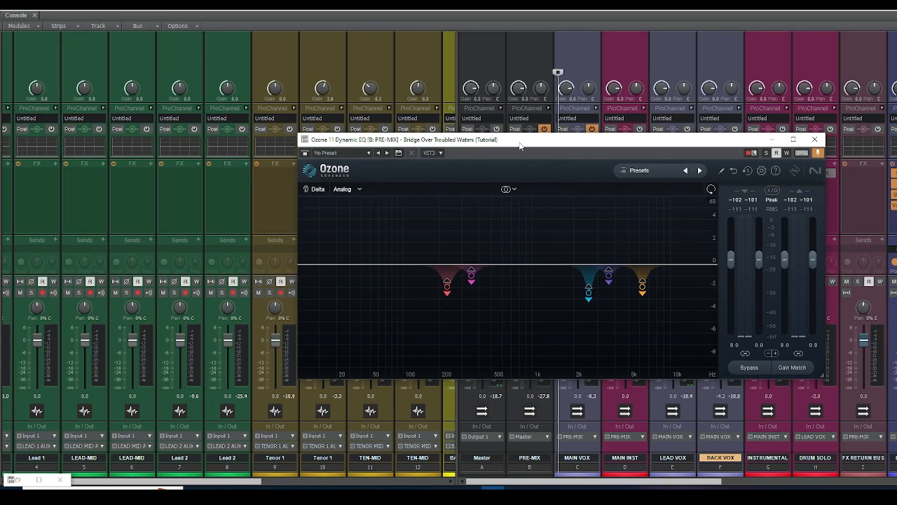
left_click_drag(519, 145, 598, 130)
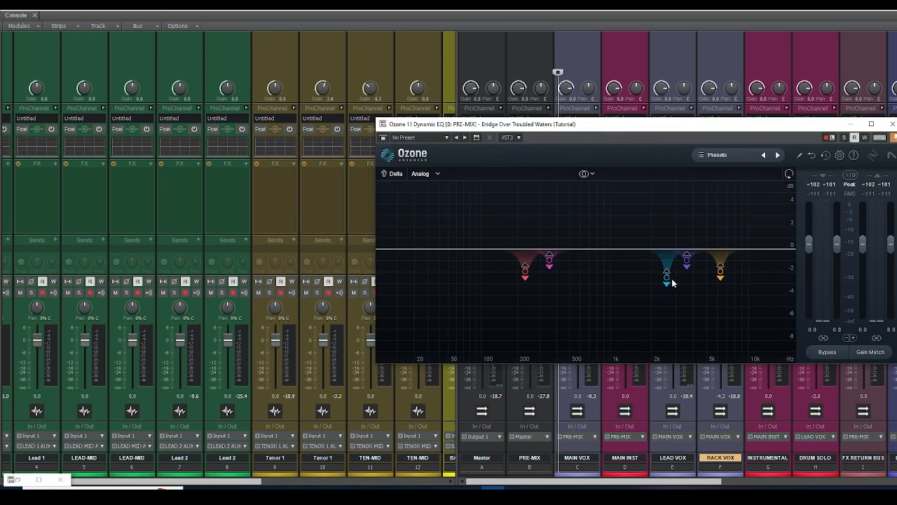
left_click(666, 279)
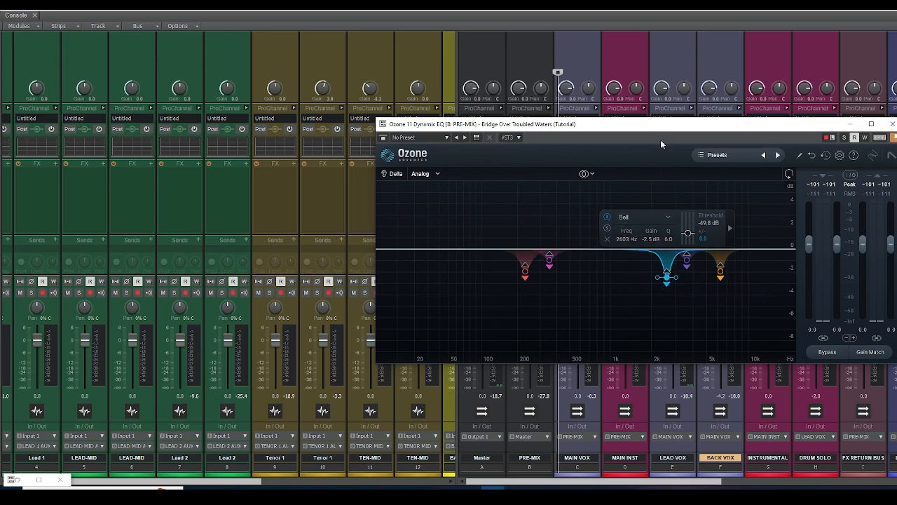
left_click_drag(657, 127, 504, 251)
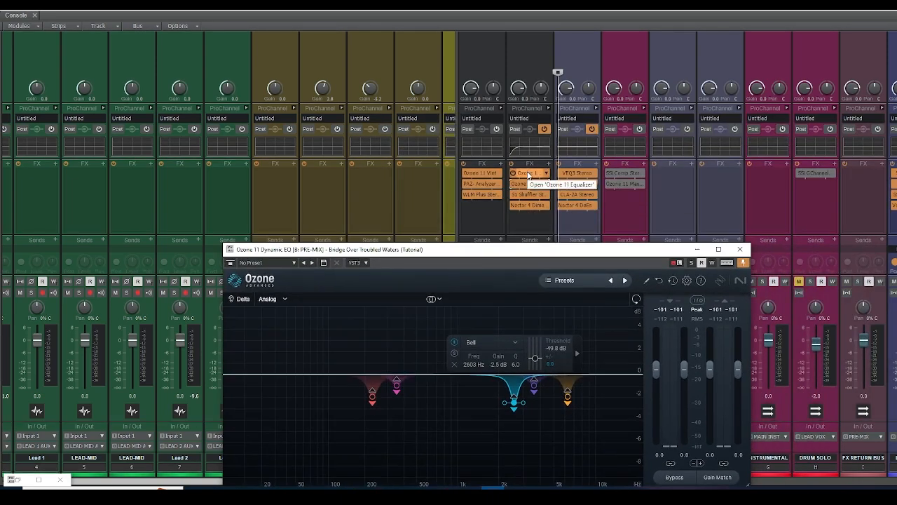
left_click_drag(565, 249, 782, 113)
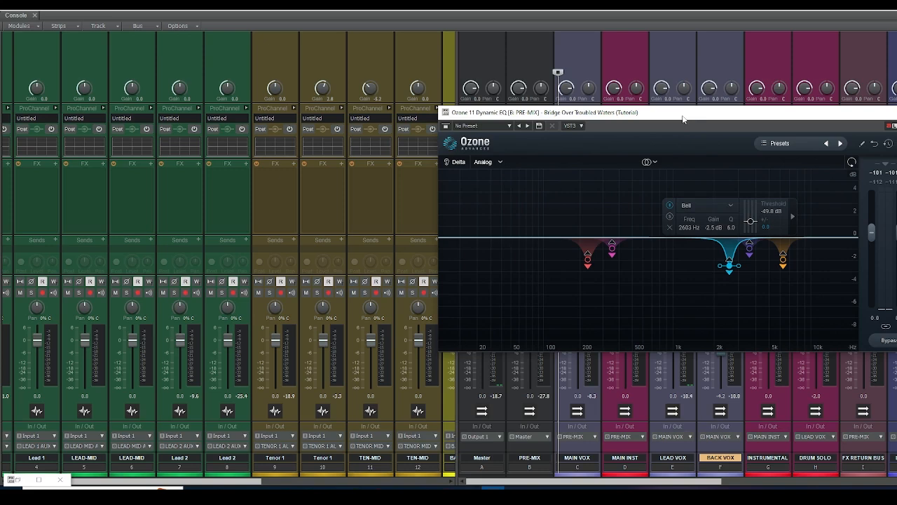
Step: Play the mix through the Dynamic EQ, solo its 2603 Hz band, then stop playback and close the plug-in
key("space")
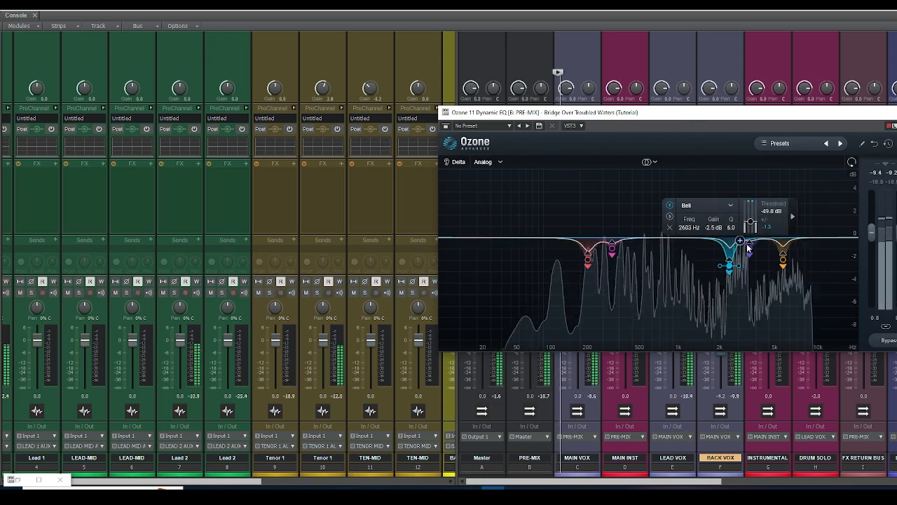
left_click(670, 217)
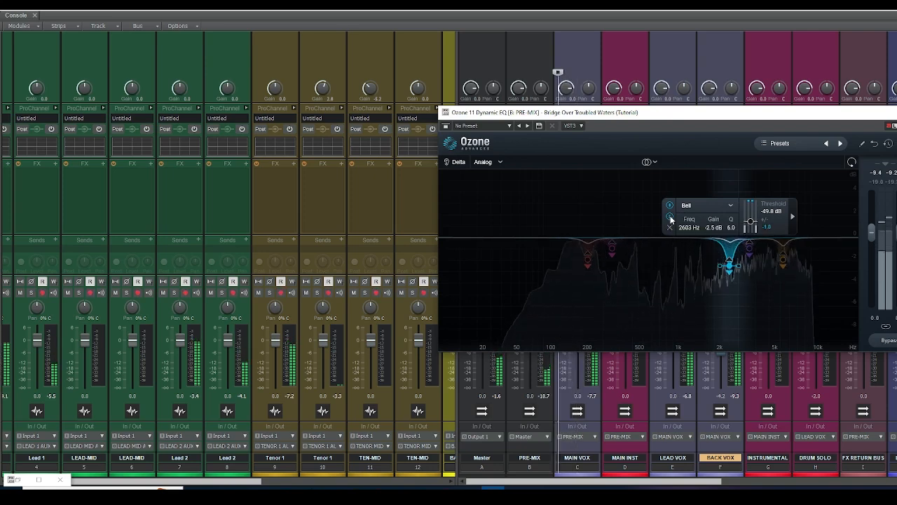
key("space")
left_click(896, 112)
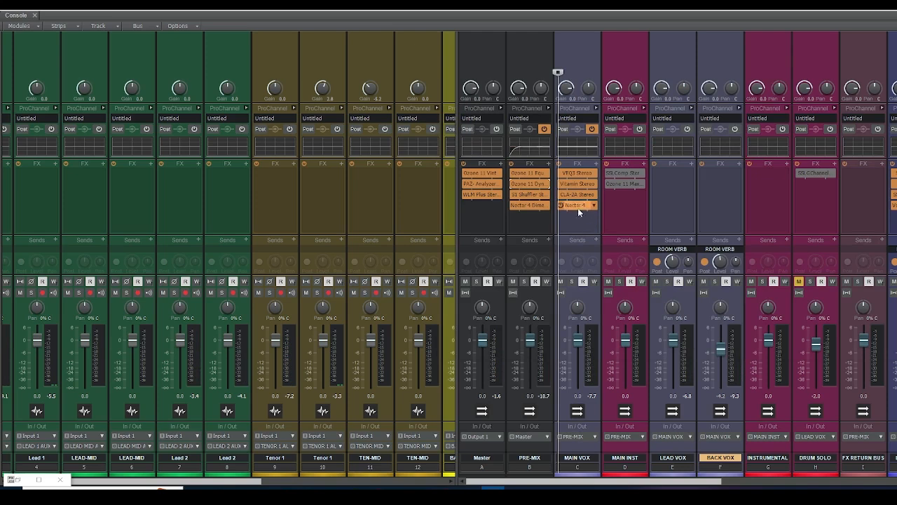
Step: View the S1 Stereo Shuffler and Nectar 4 Dimension settings on the PRE-MIX bus, closing each plug-in
double_click(528, 195)
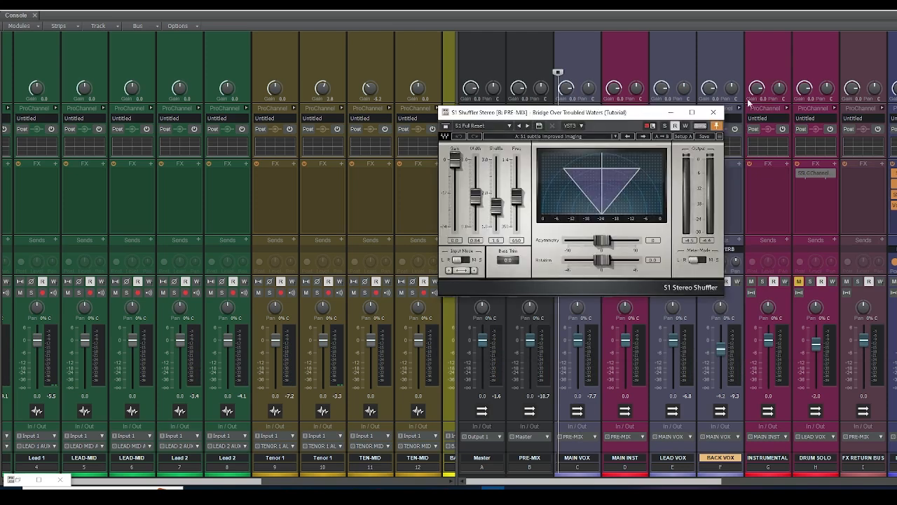
left_click(713, 112)
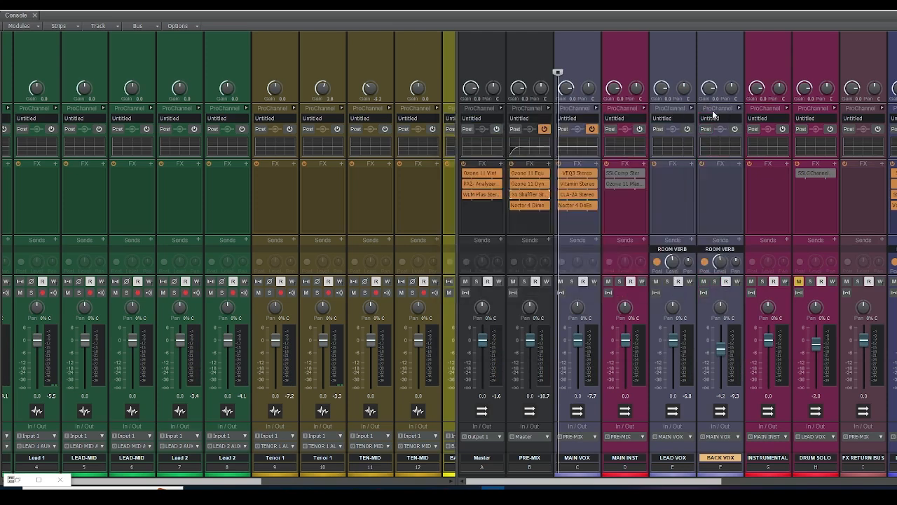
double_click(530, 205)
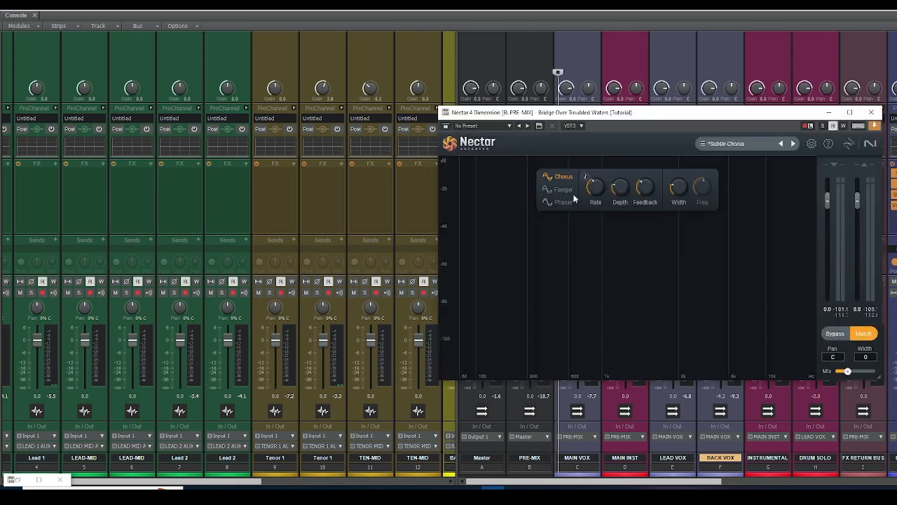
left_click(871, 112)
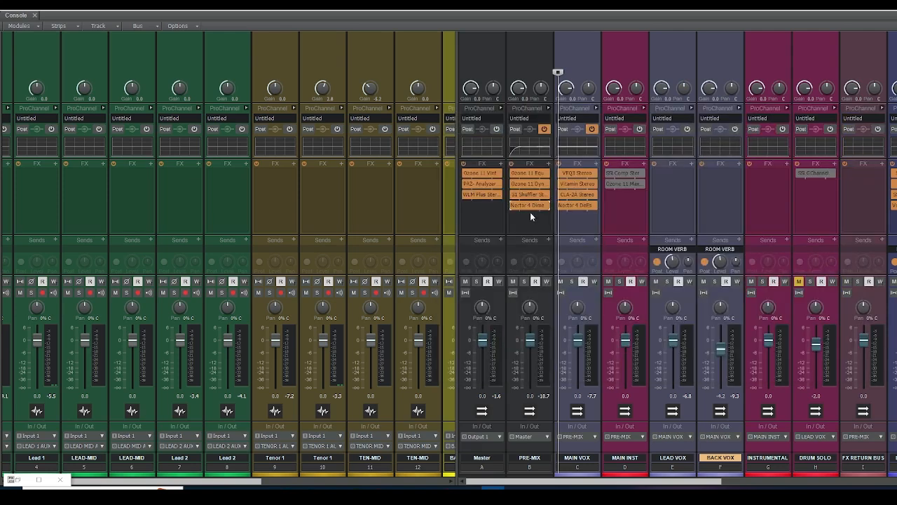
Step: View the Master bus's Ozone 11 Vintage Limiter, and clear the PAZ Analyzer's memory to analyze the mix during playback
double_click(484, 173)
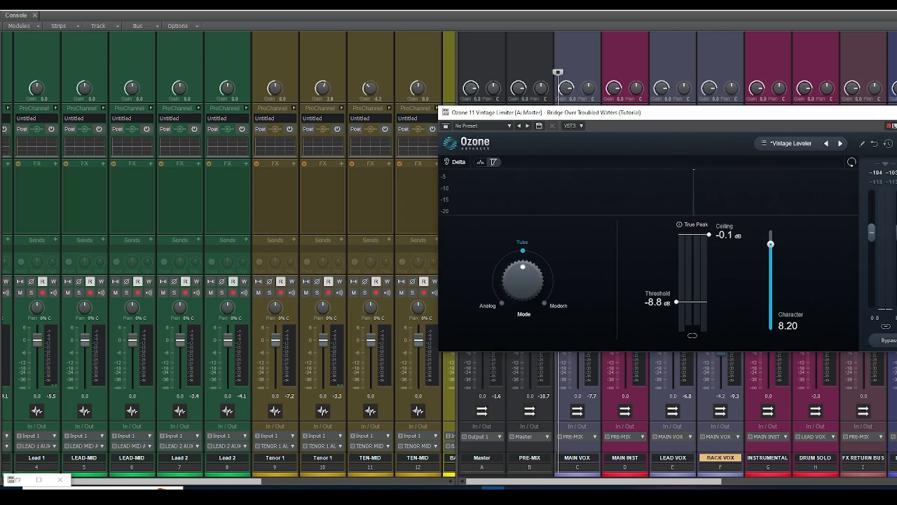
left_click(896, 112)
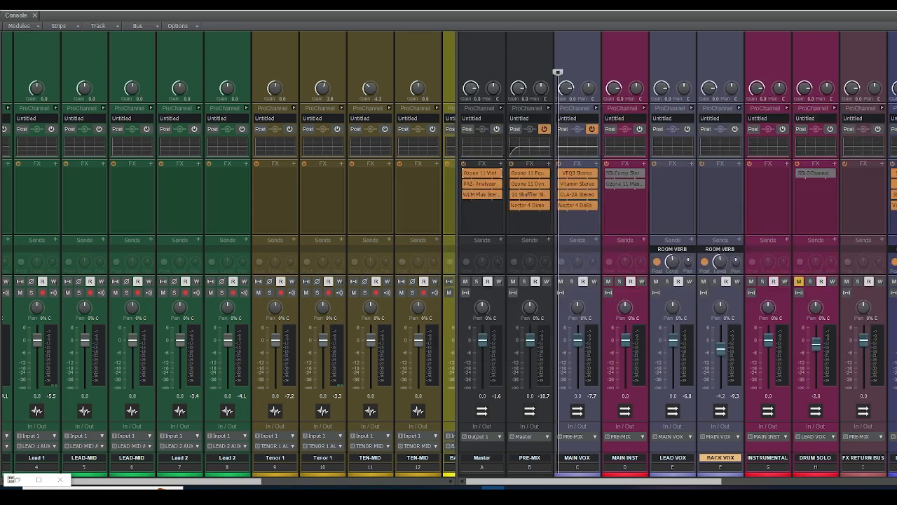
double_click(484, 183)
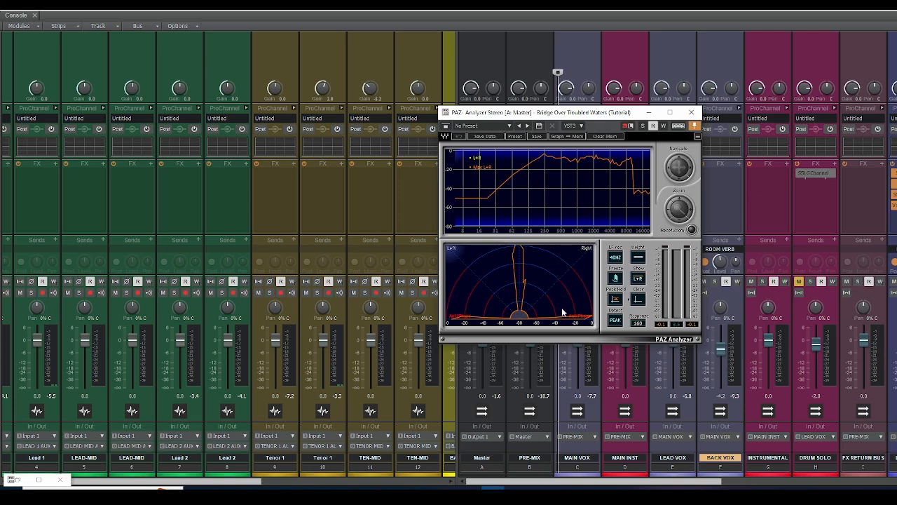
left_click(607, 138)
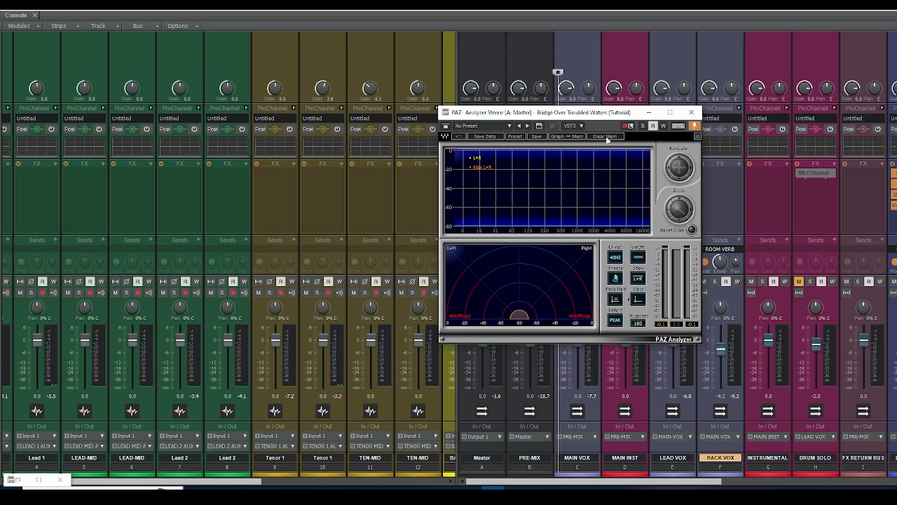
key("space")
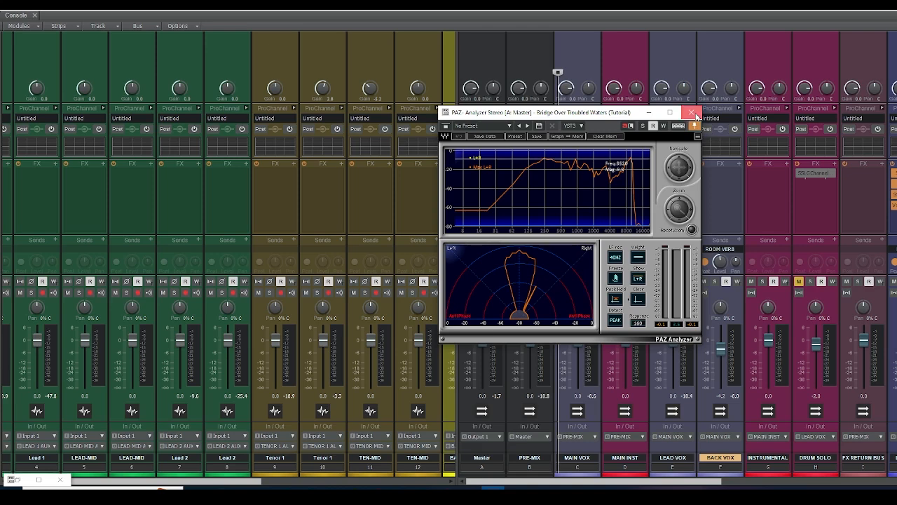
left_click(692, 113)
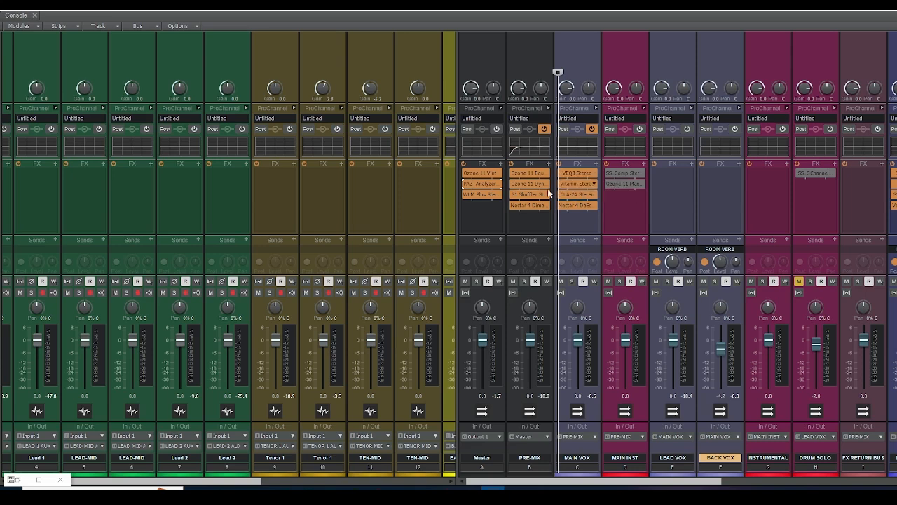
Step: Reopen the PRE-MIX equalizer to inspect its 10000 Hz low-pass and 50 Hz high-pass brickwall filters during playback, then close it
double_click(531, 177)
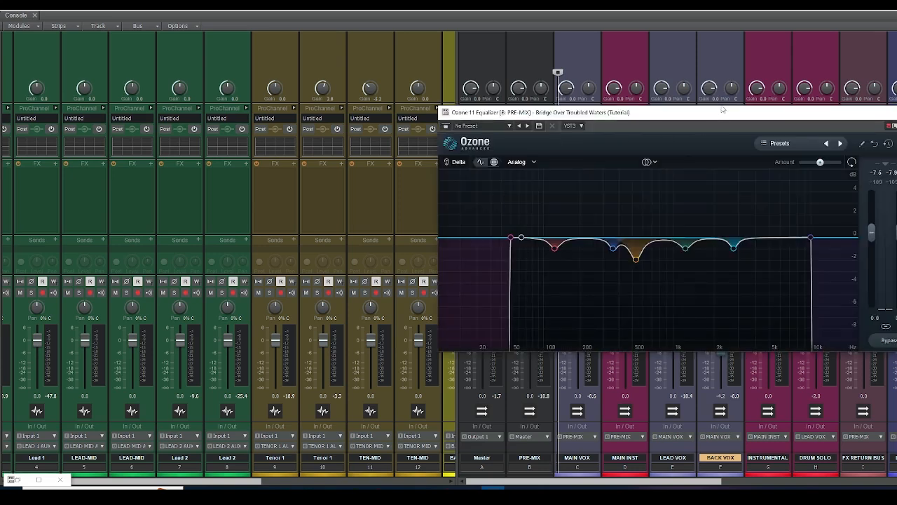
left_click(811, 238)
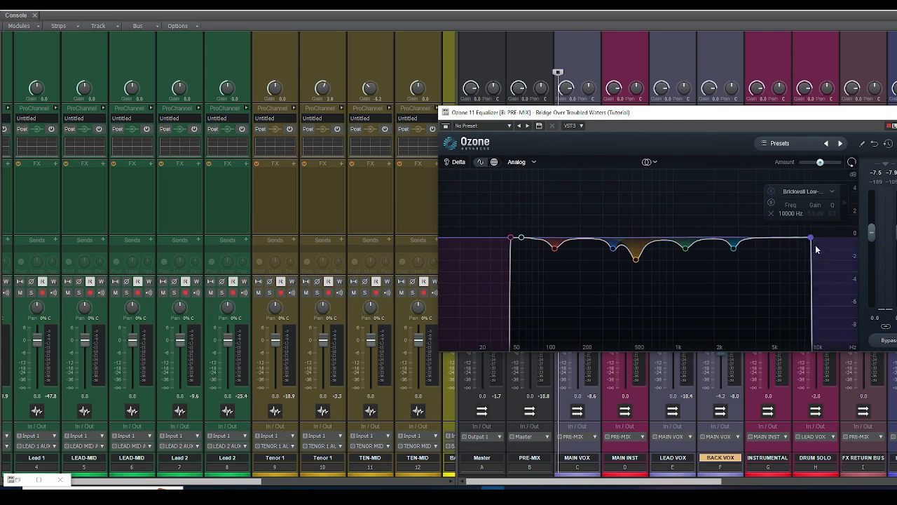
left_click(511, 238)
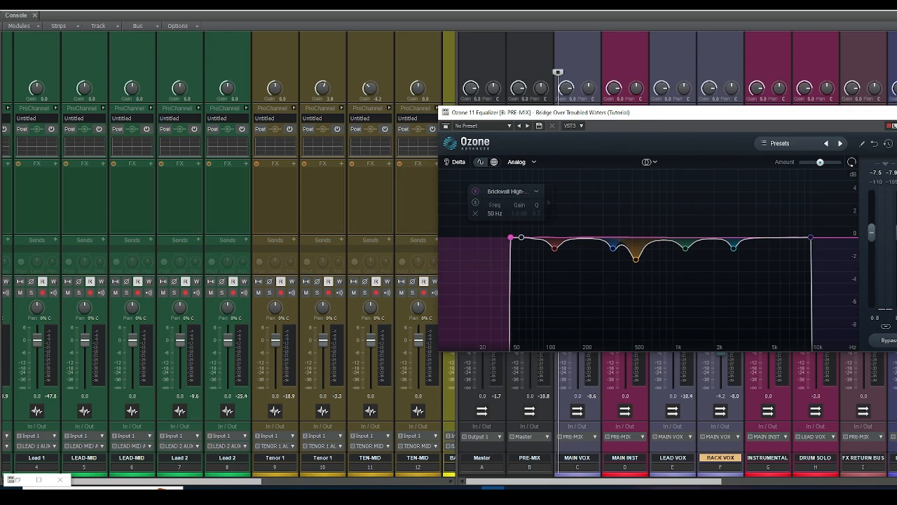
key("space")
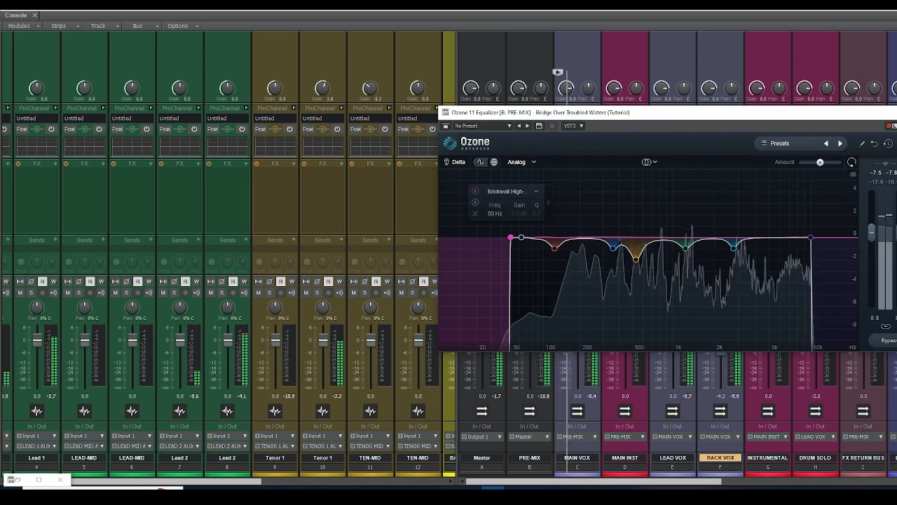
left_click(896, 112)
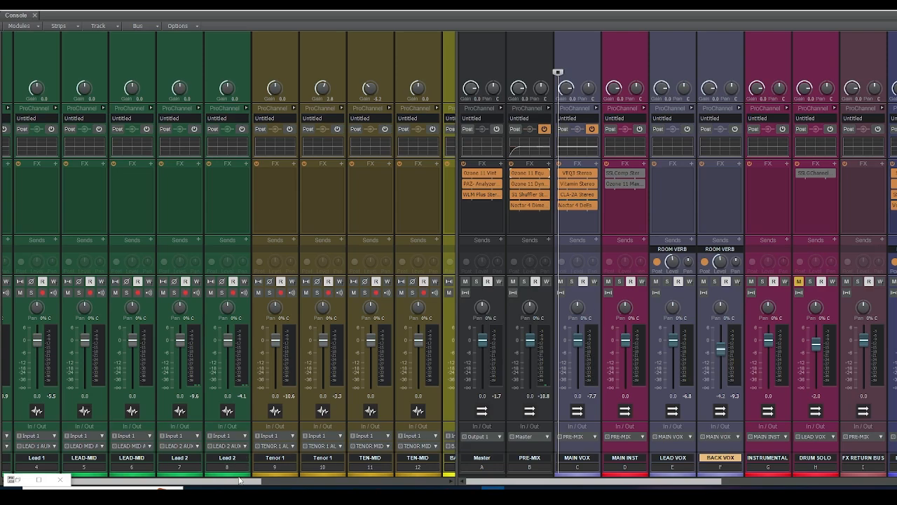
Step: Return from the console to the track view, expand Track 2, and move the playhead to 00:01:40:18 at its first clip
left_click_drag(238, 482, 180, 483)
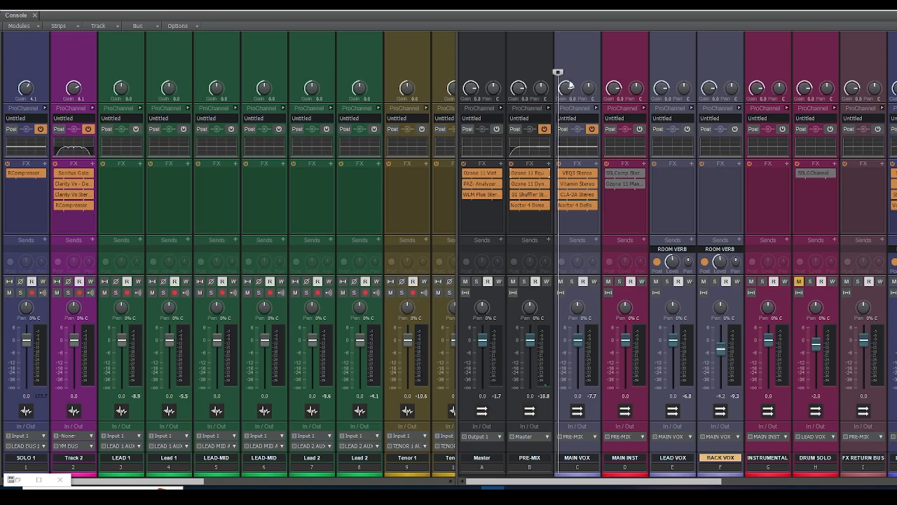
left_click(844, 11)
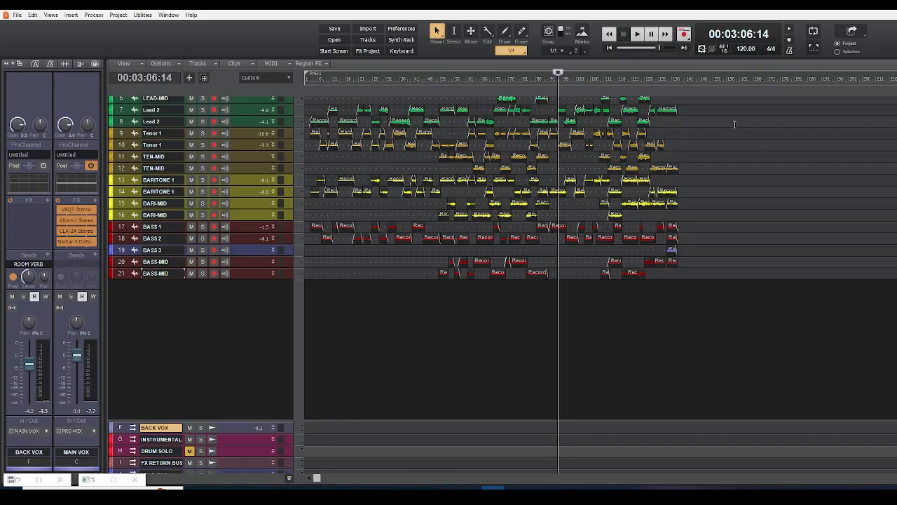
scroll(580, 162, "up", 3)
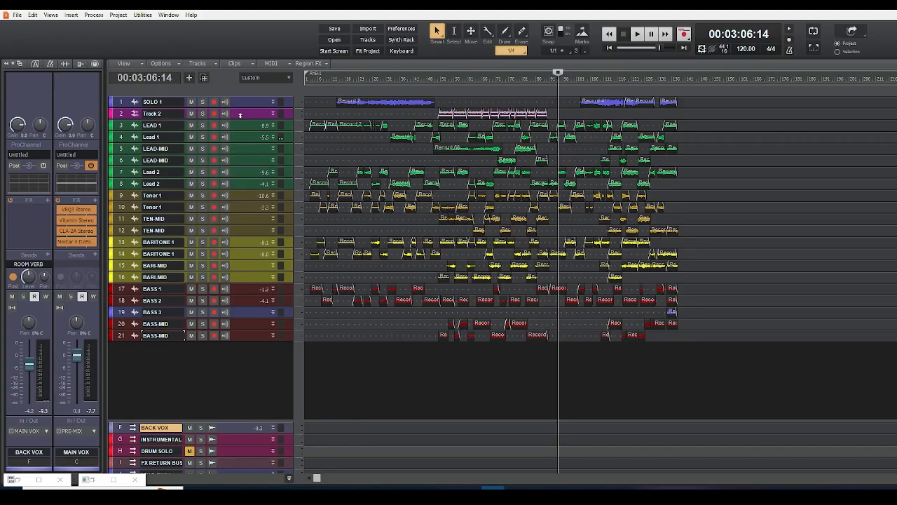
left_click(274, 117)
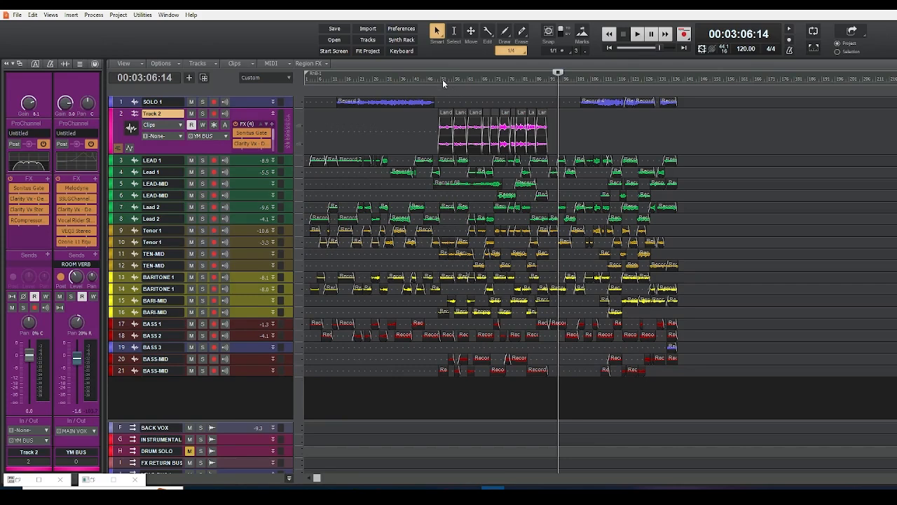
left_click(441, 77)
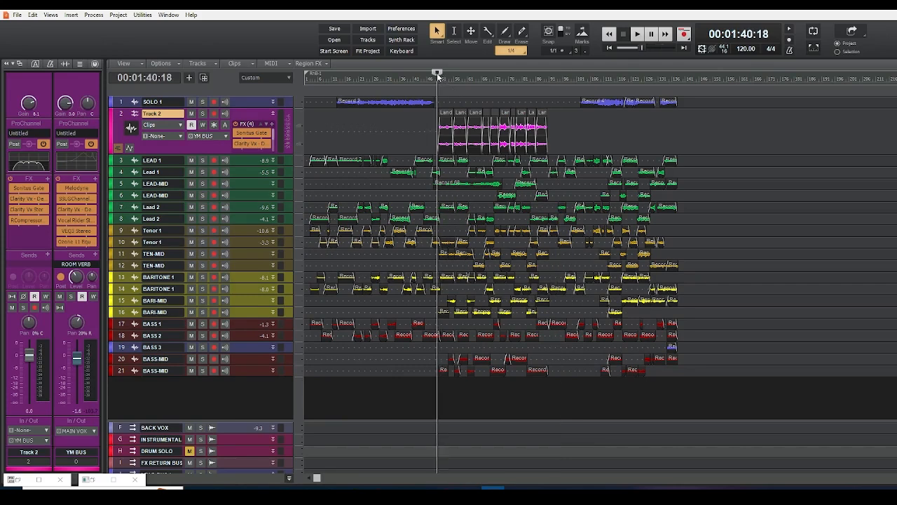
Step: Move the playhead to 00:01:38:27, then reopen the console and widen its track section to show strips through BARI-MID
left_click_drag(437, 73, 440, 74)
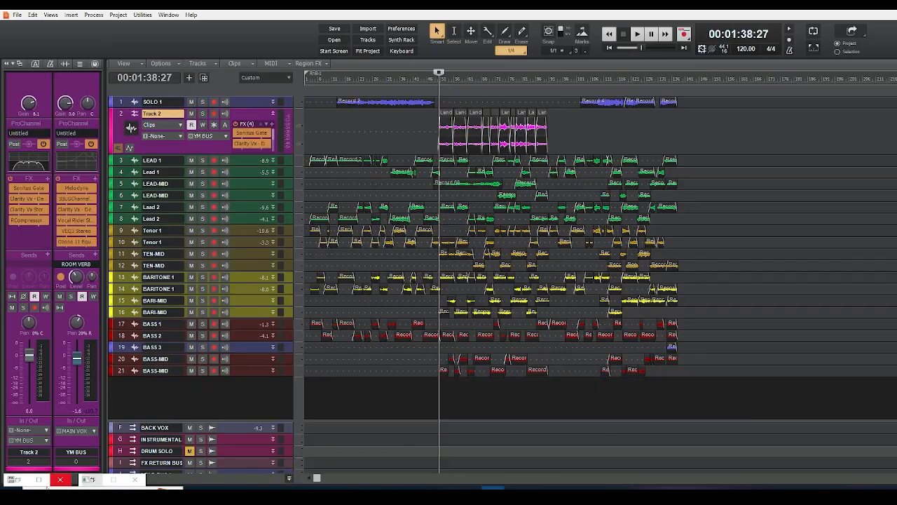
left_click(40, 481)
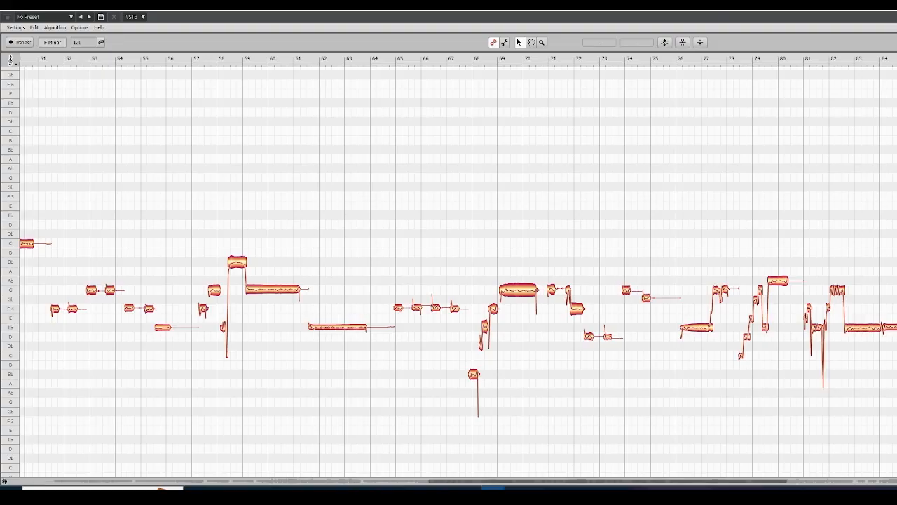
left_click(841, 6)
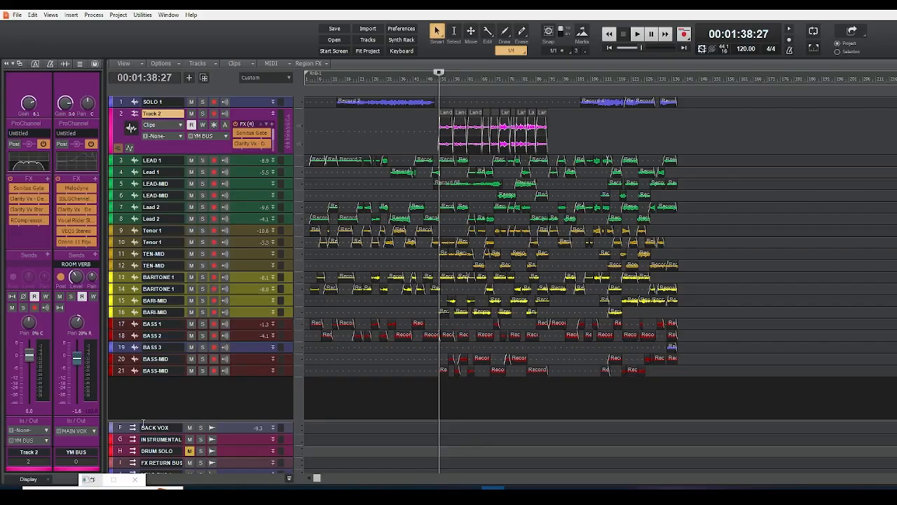
left_click(112, 480)
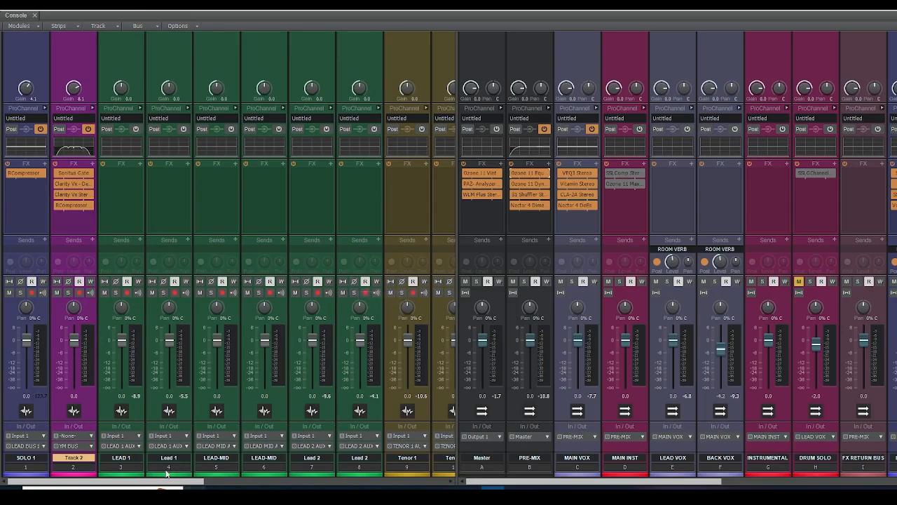
left_click_drag(169, 484, 119, 483)
left_click_drag(456, 110, 716, 110)
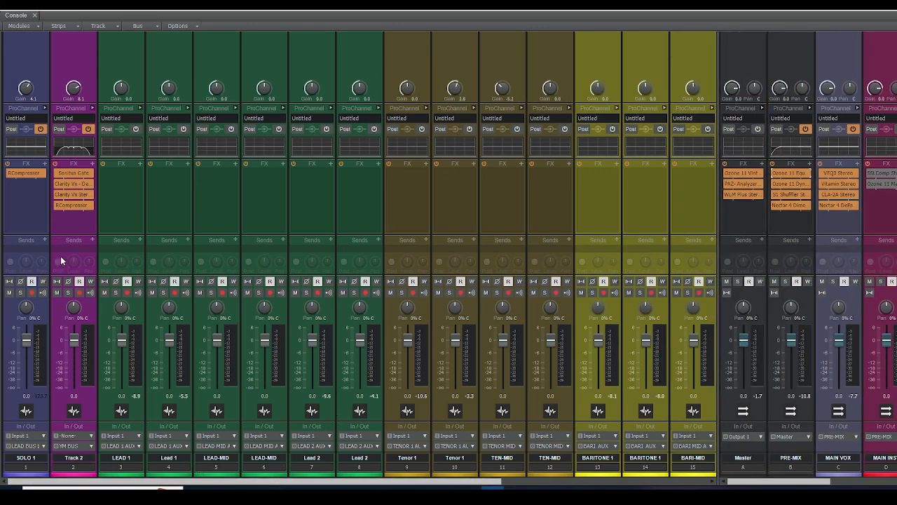
Step: Solo Track 2, play it back, and select the BACK VOX bus among the bus strips
left_click(68, 293)
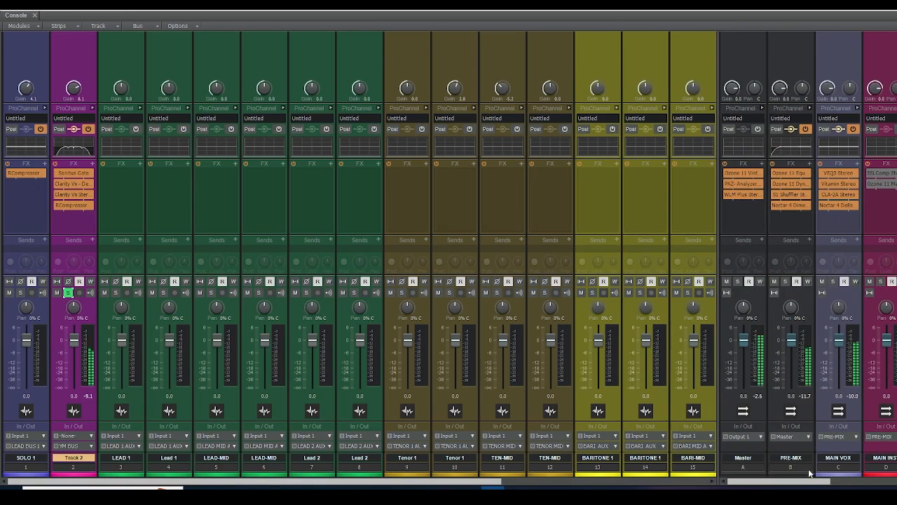
left_click_drag(802, 484, 896, 484)
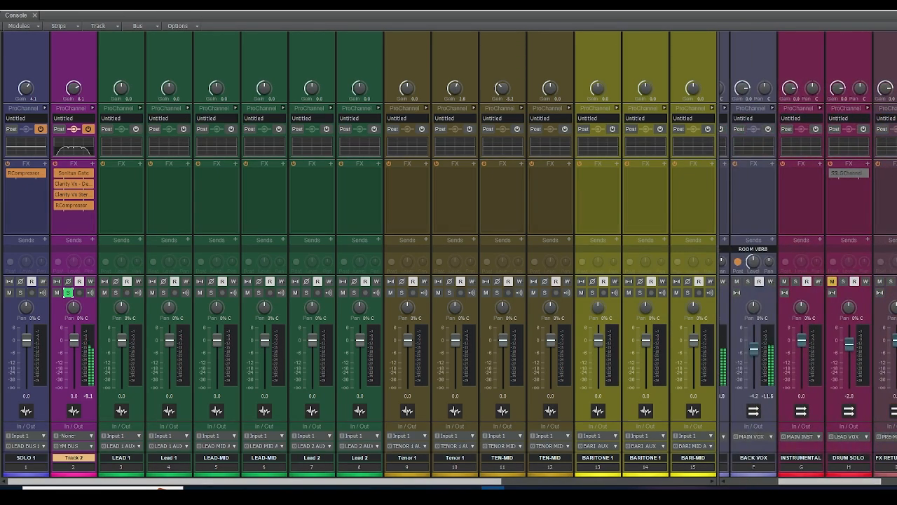
left_click(753, 458)
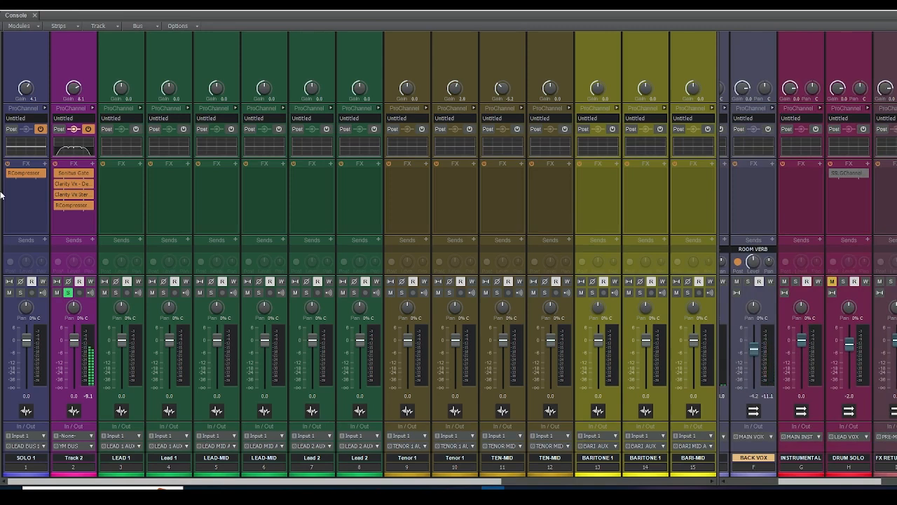
key("space")
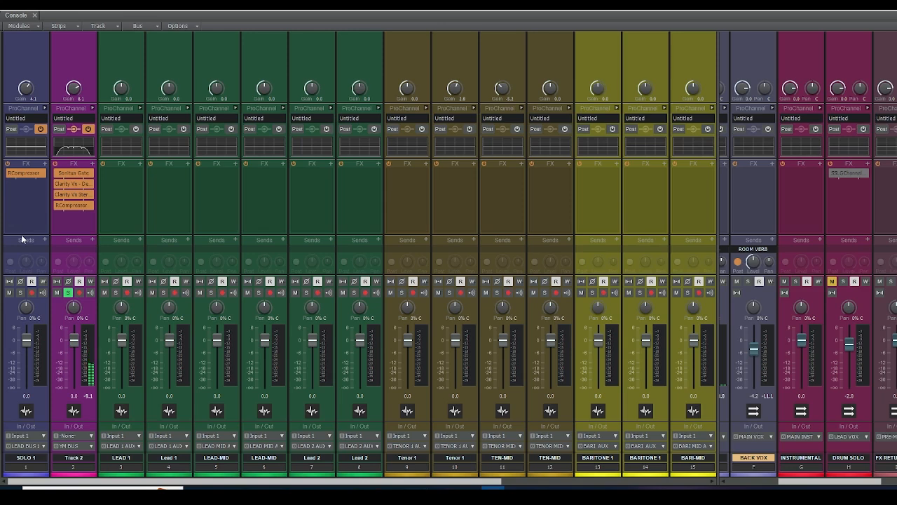
Step: Bypass Track 2's Sonitus Gate, Clarity Vx DeReverb, Clarity Vx Stereo and RCompressor, and play back the unprocessed vocal
left_click(57, 173)
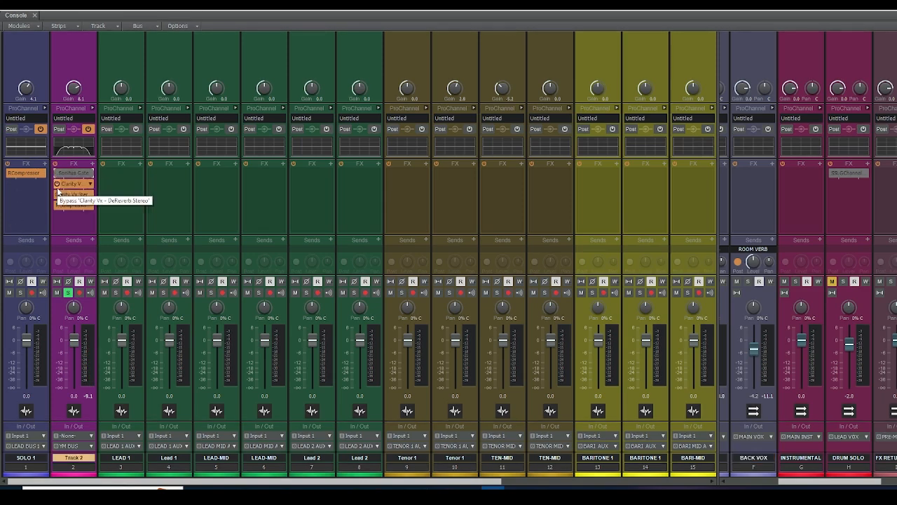
left_click(57, 184)
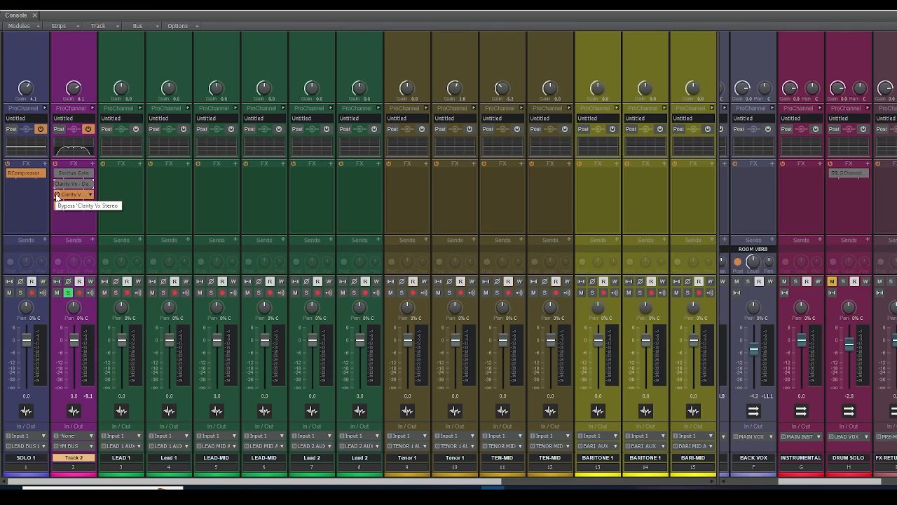
left_click(57, 194)
left_click(56, 206)
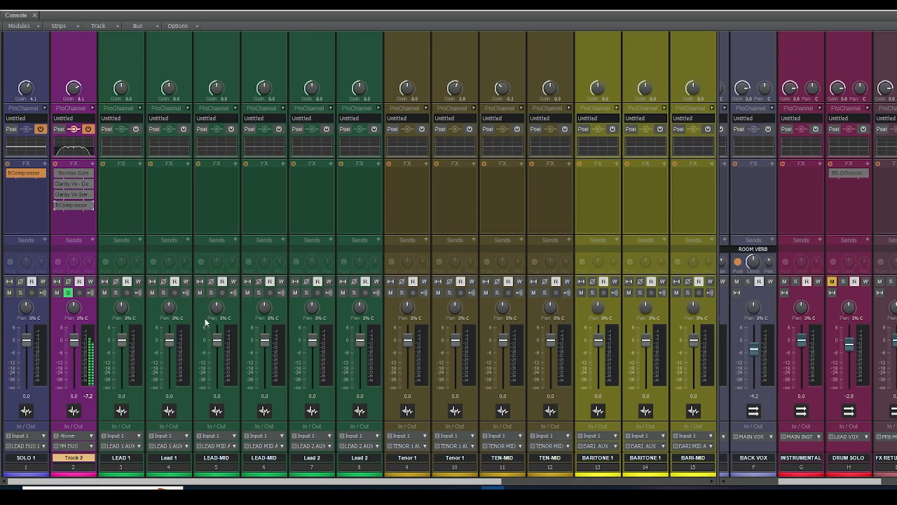
mouse_move(265, 343)
key("space")
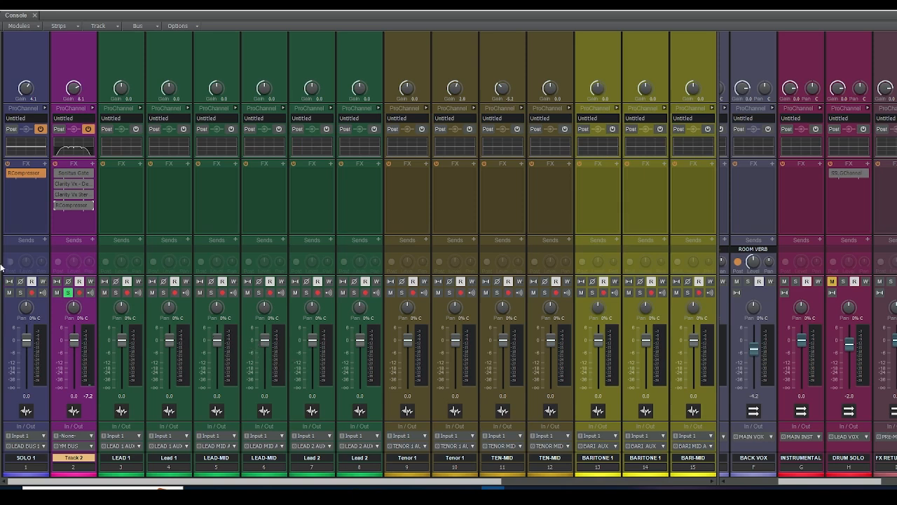
Step: Re-enable Track 2's Sonitus Gate, set its threshold to -33.5 dB during playback, and close the plug-in
double_click(65, 173)
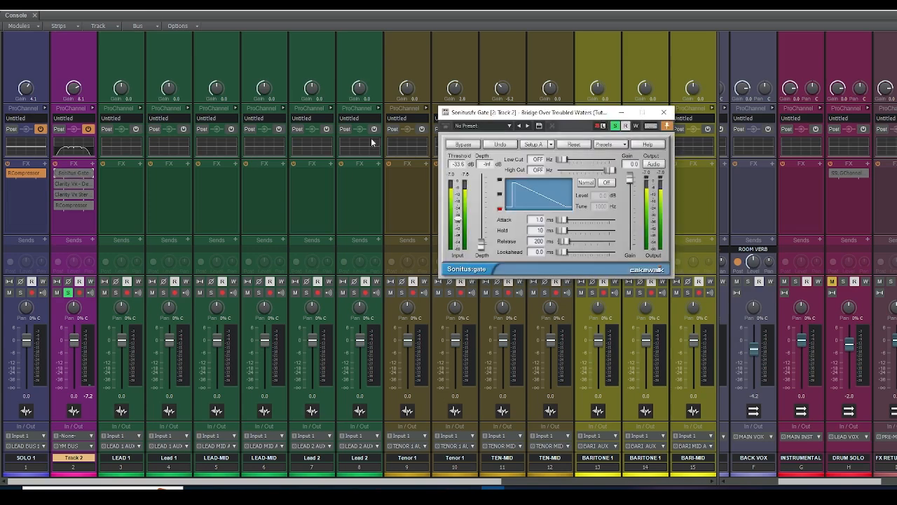
left_click(58, 173)
left_click_drag(500, 111, 752, 145)
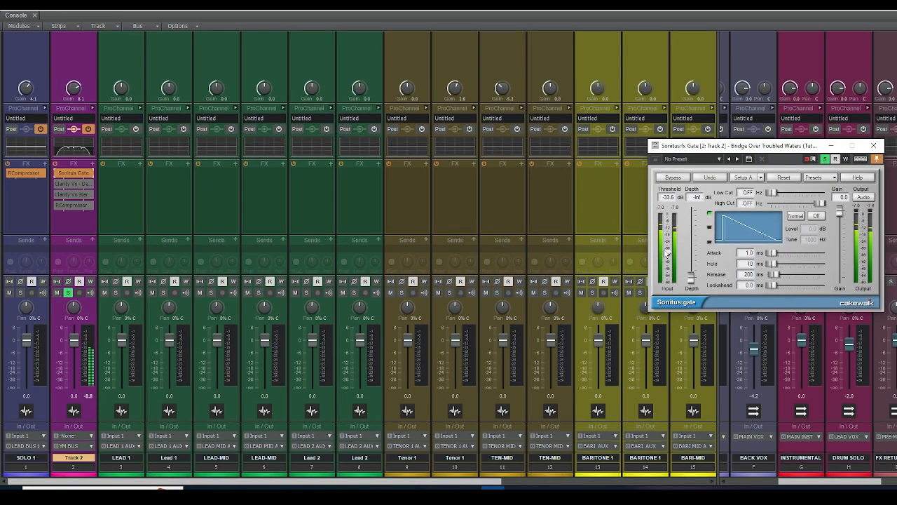
left_click_drag(667, 249, 667, 249)
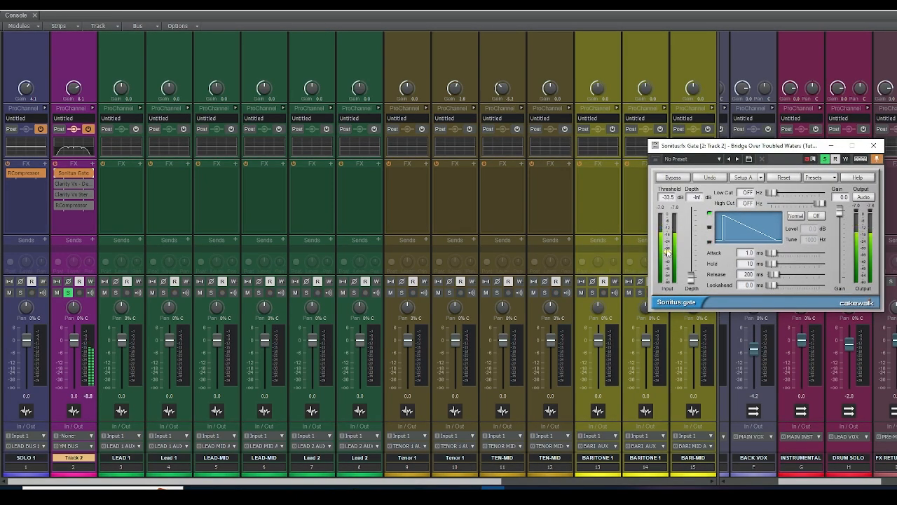
left_click(872, 146)
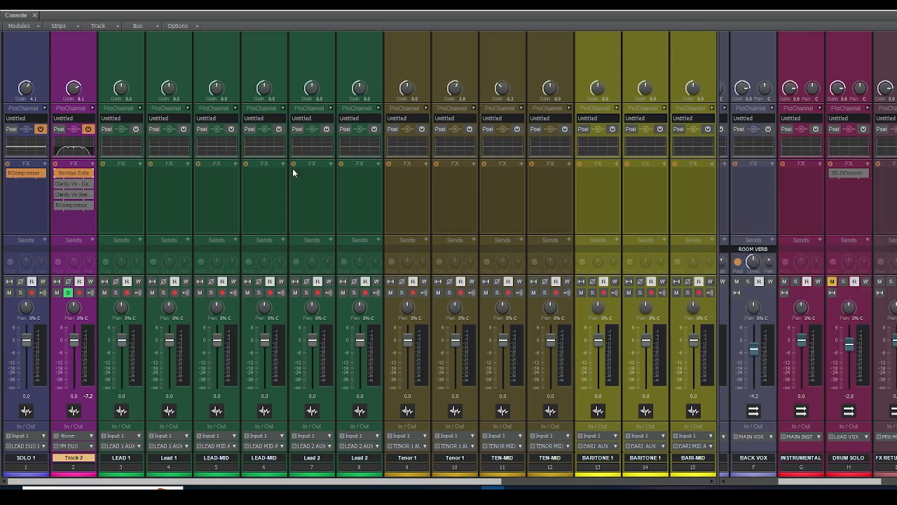
Step: Open and re-enable Track 2's Clarity Vx DeReverb, comparing its reverb reduction at minimum and at about 69.5 during playback
double_click(73, 185)
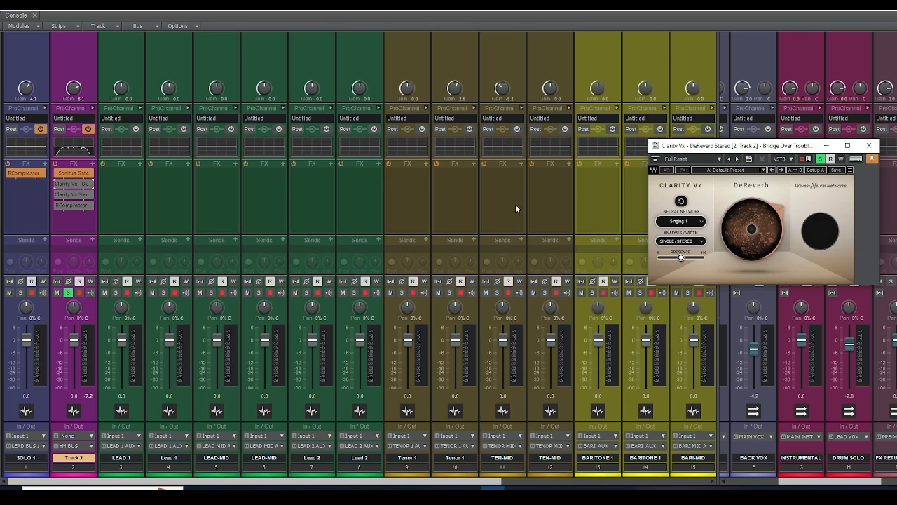
left_click(57, 185)
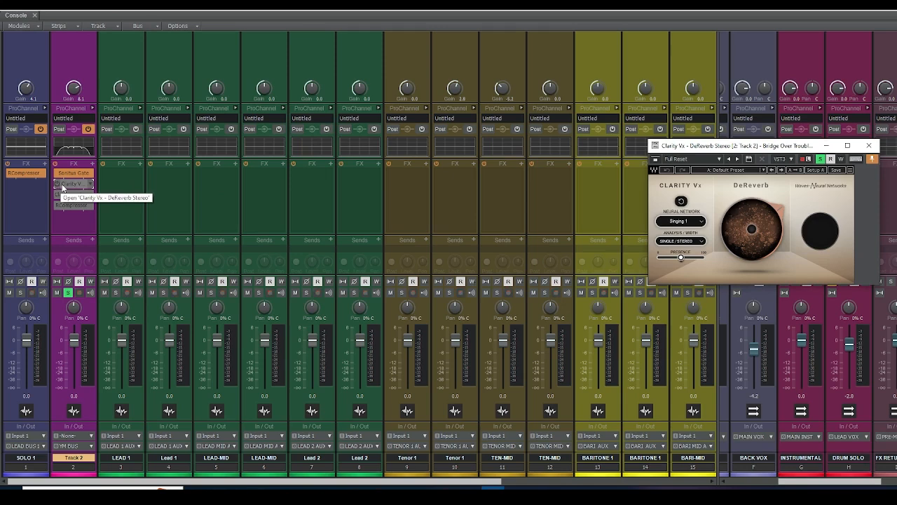
left_click_drag(748, 216, 747, 261)
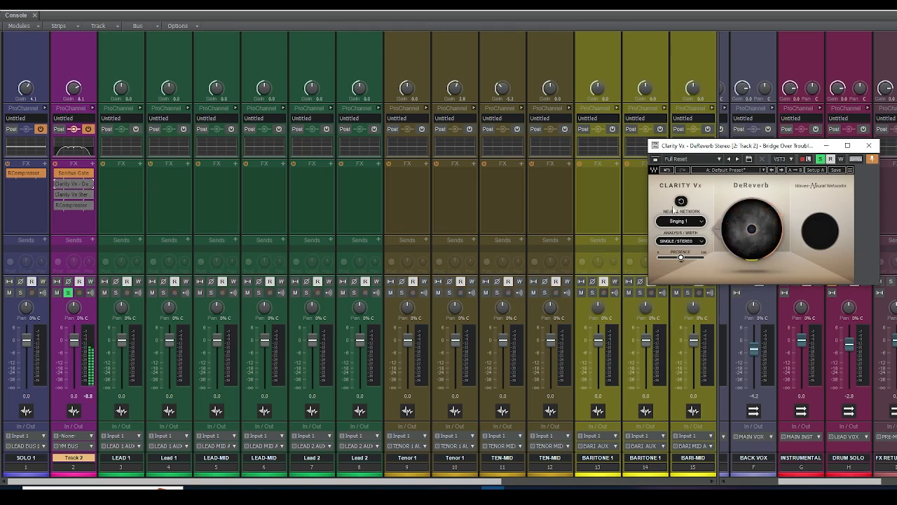
left_click(57, 184)
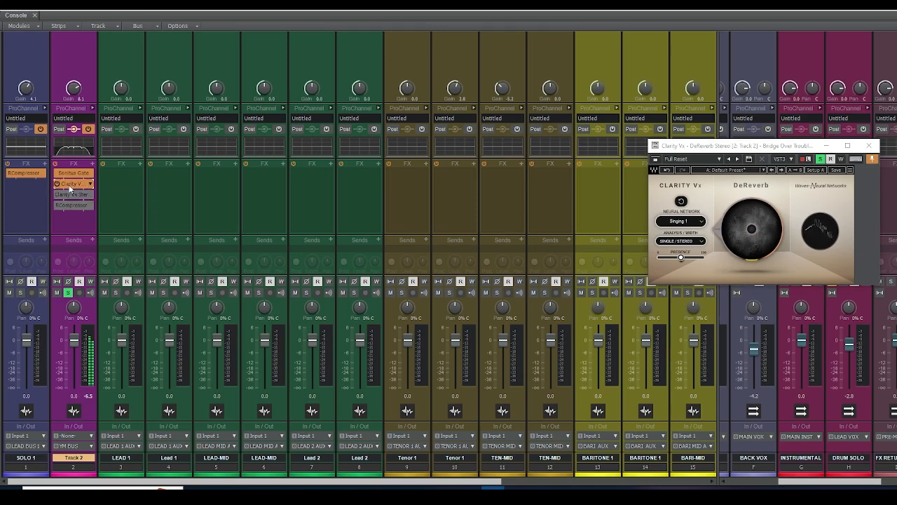
left_click_drag(740, 240, 740, 192)
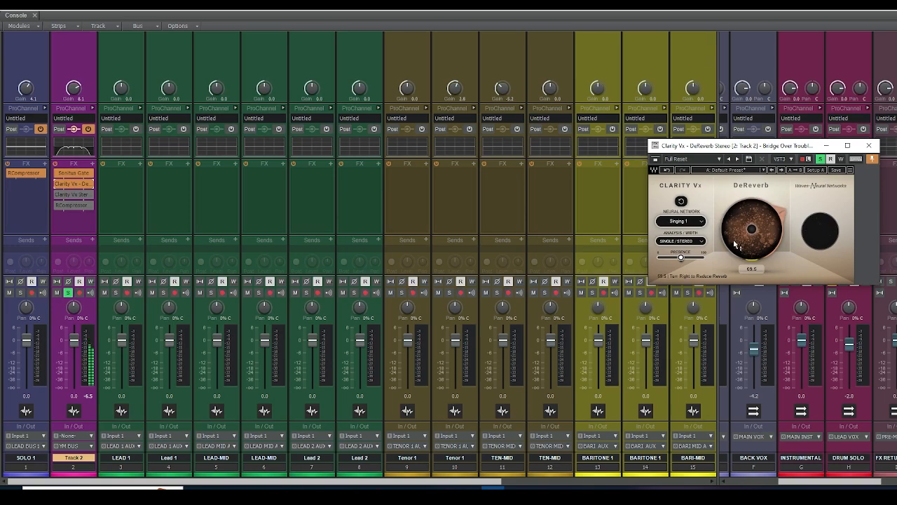
Step: Demonstrate the DeReverb effect during playback by lowering its reduction amount, toggling its bypass, and raising the amount again
left_click_drag(405, 484, 406, 484)
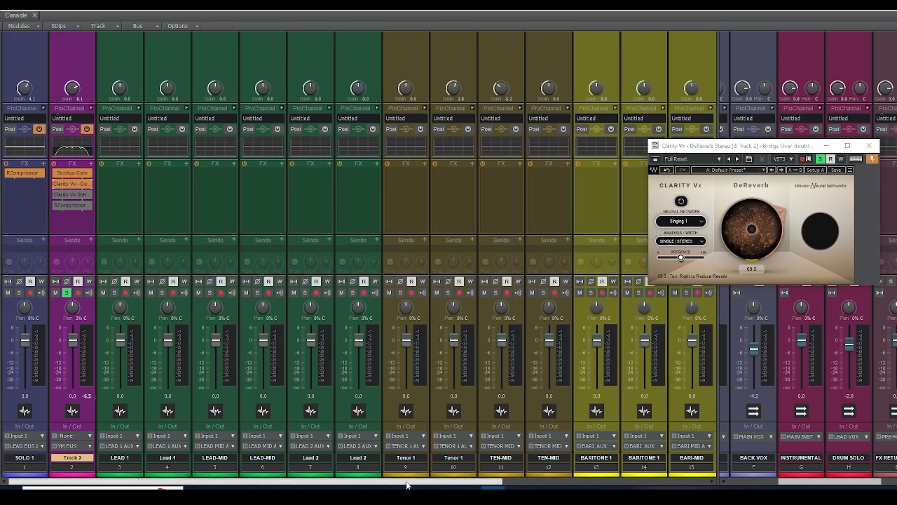
left_click_drag(840, 484, 896, 484)
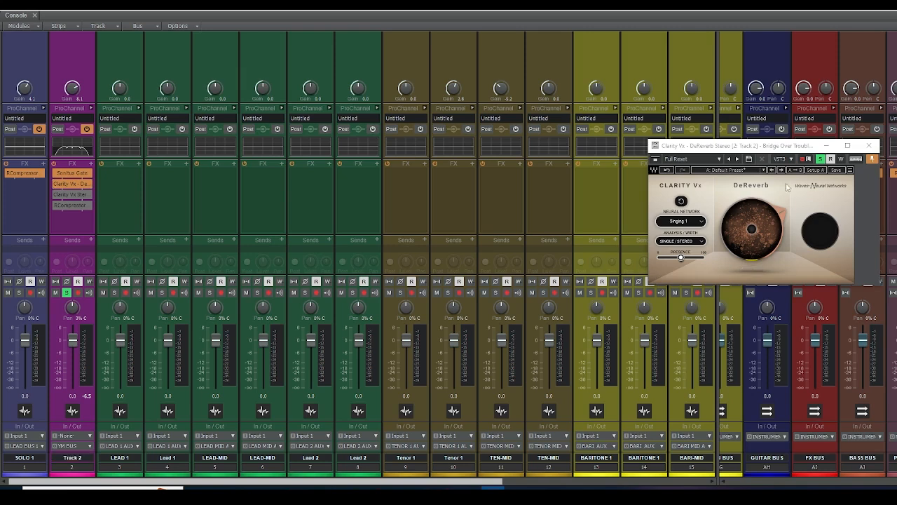
left_click_drag(755, 147, 539, 126)
left_click_drag(517, 214, 516, 252)
key("space")
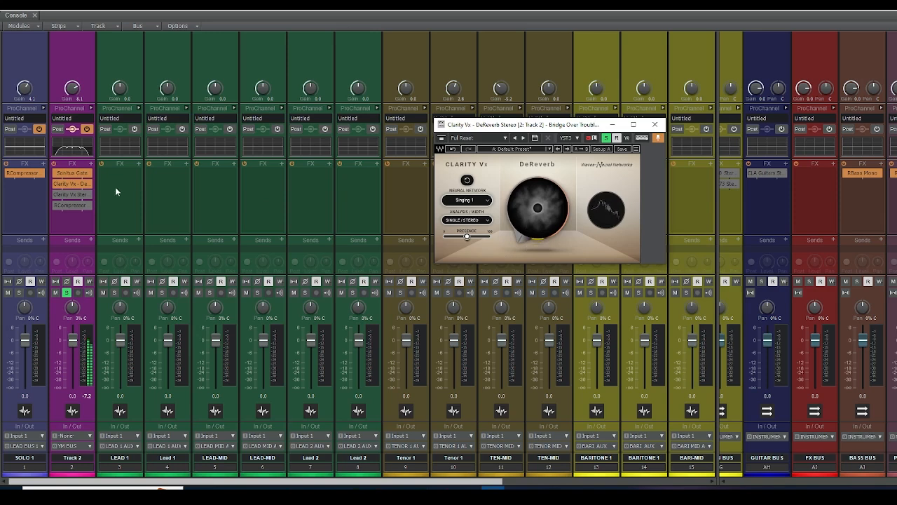
left_click(62, 183)
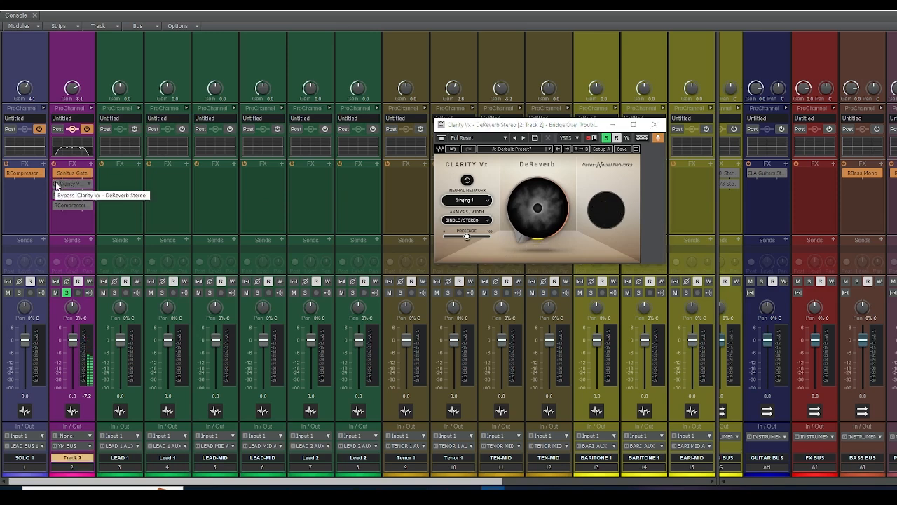
left_click(56, 184)
left_click_drag(530, 228, 531, 185)
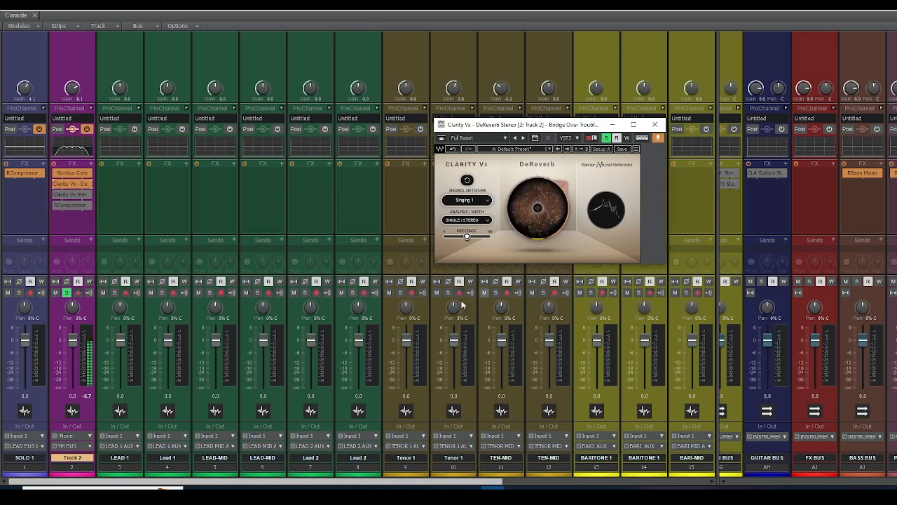
key("space")
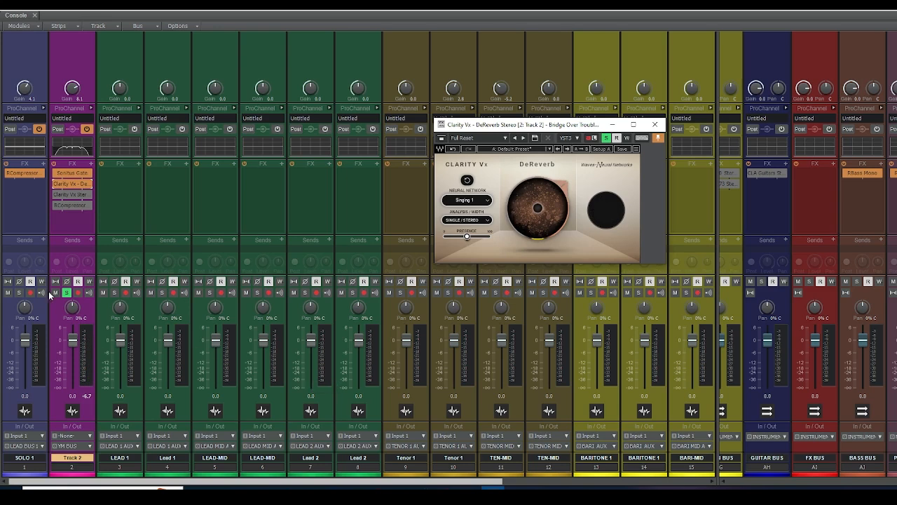
Step: Open and re-enable Track 2's Clarity Vx Stereo, and slightly adjust its ambience reduction during playback
left_click(69, 195)
double_click(69, 195)
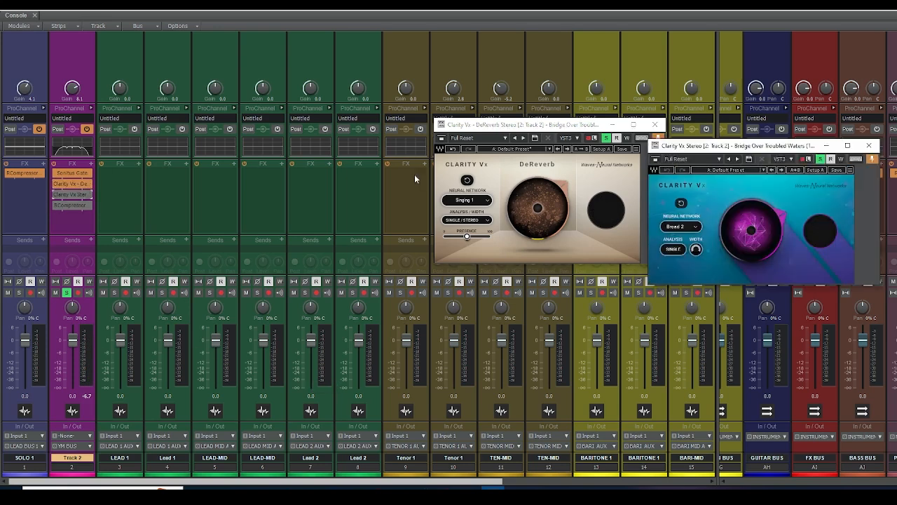
left_click_drag(760, 147, 627, 172)
mouse_move(588, 259)
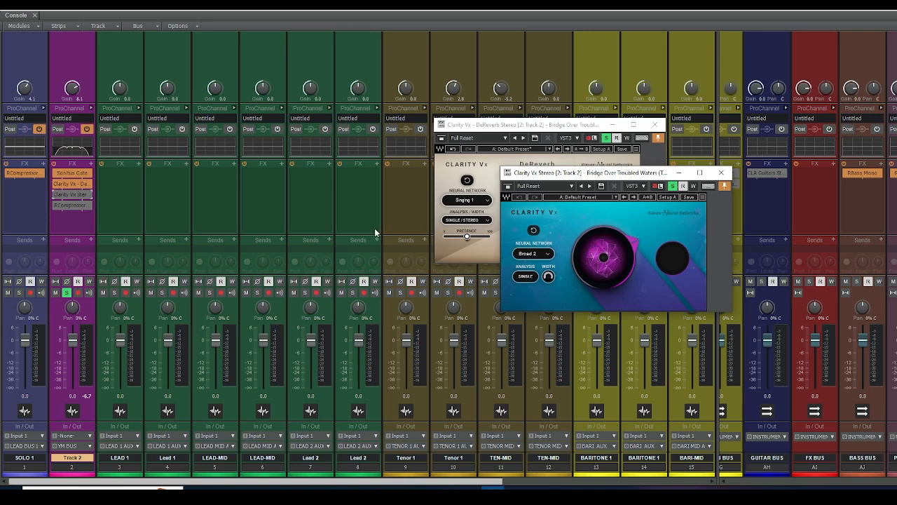
left_click(54, 195)
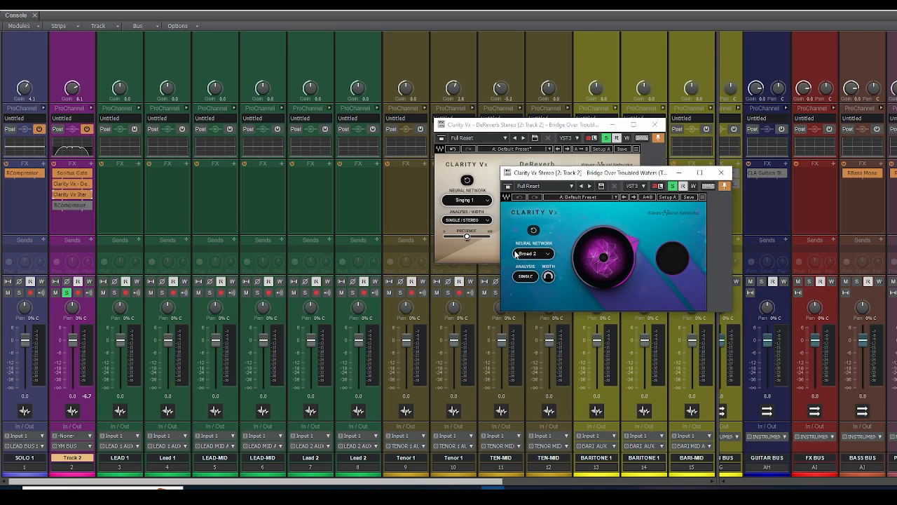
key("space")
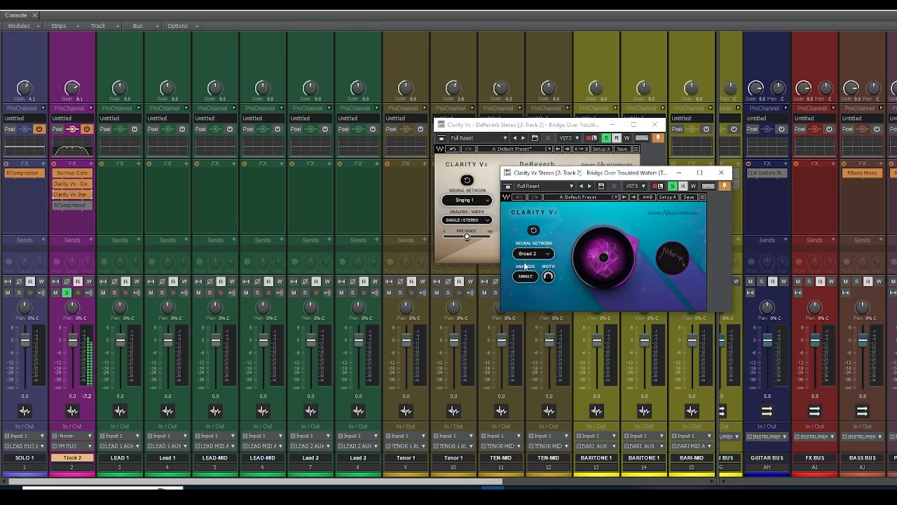
mouse_move(604, 257)
left_mouse_down()
mouse_move(604, 307)
mouse_move(604, 262)
left_mouse_up()
key("space")
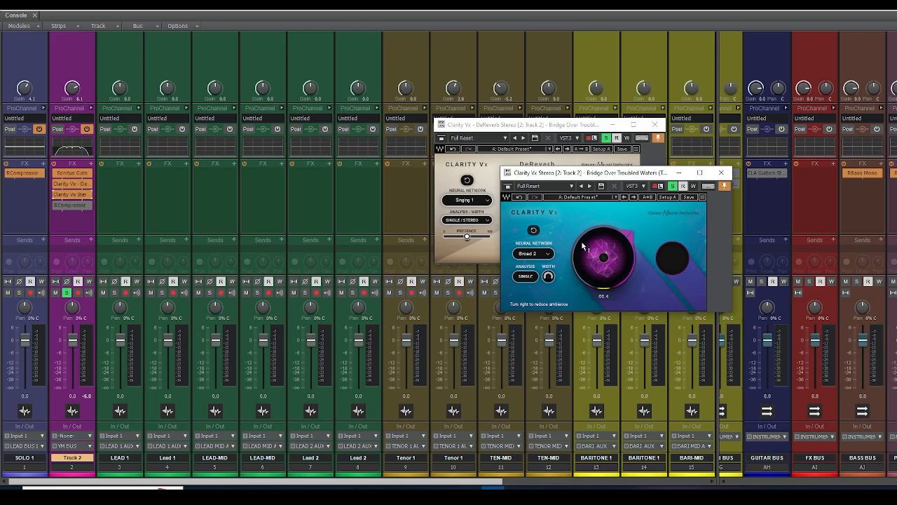
Step: Open Track 2's RCompressor and re-enable it during playback to hear its compression on the vocal
double_click(72, 205)
left_click_drag(755, 149, 641, 137)
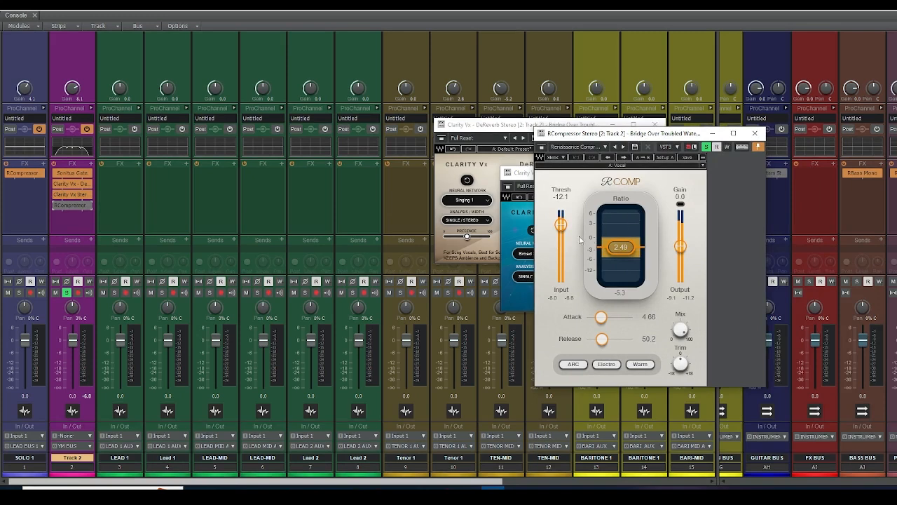
key("space")
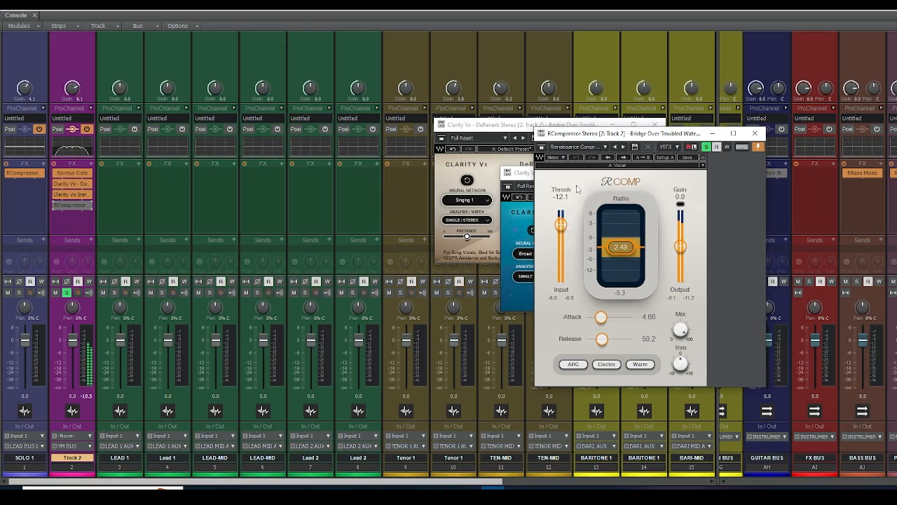
left_click(69, 206)
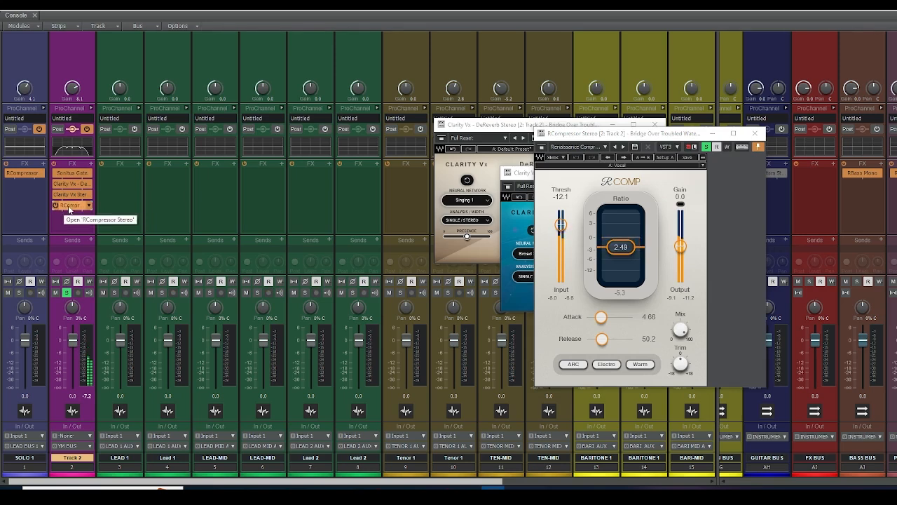
left_click(69, 206)
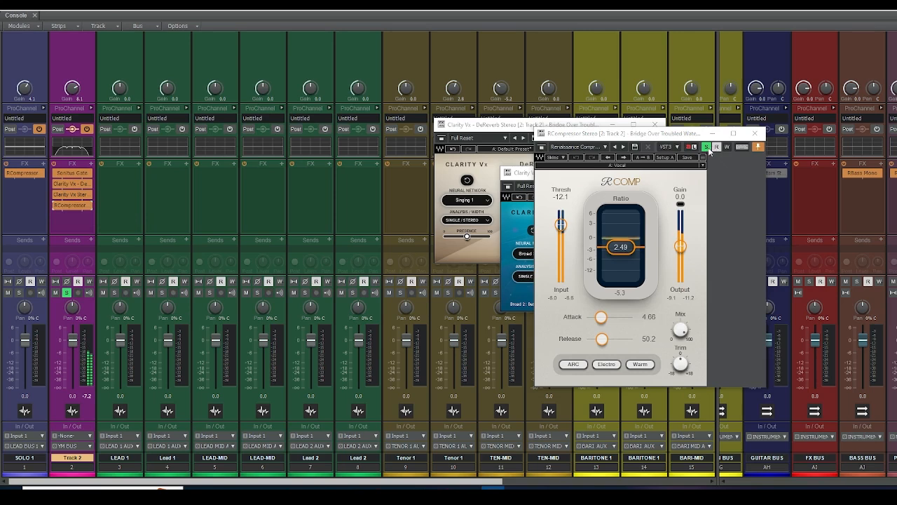
Step: Unsolo Track 2 and close its RCompressor, Clarity Vx and Clarity Vx DeReverb plug-ins
left_click(755, 133)
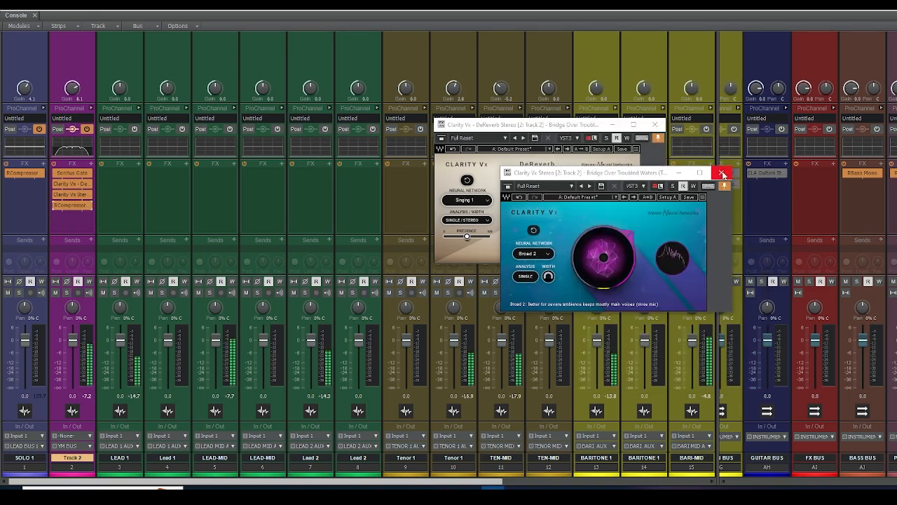
left_click(721, 173)
left_click(655, 124)
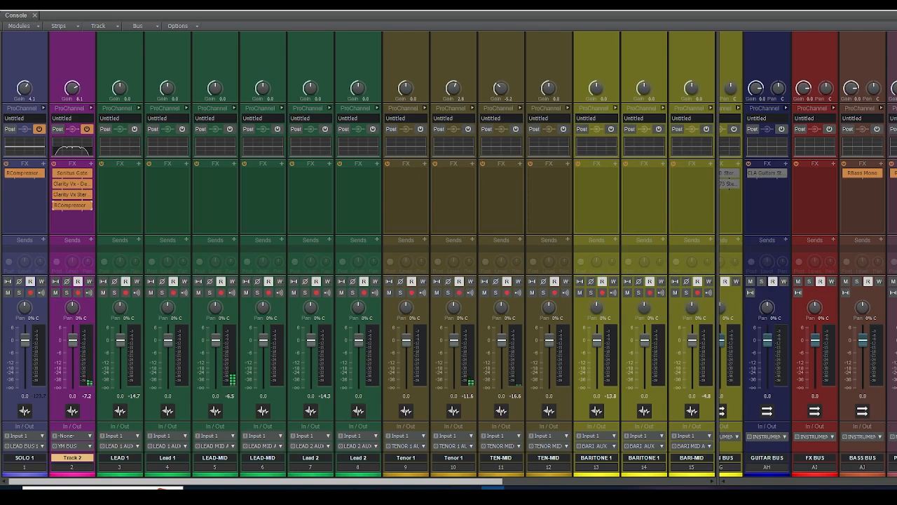
Step: Unmute LEAD BUS 2 and LEAD BUS 1 during playback, and toggle LEAD BUS 2's mute to compare the lead vocals
scroll(808, 255, "left", 15)
scroll(808, 254, "left", 4)
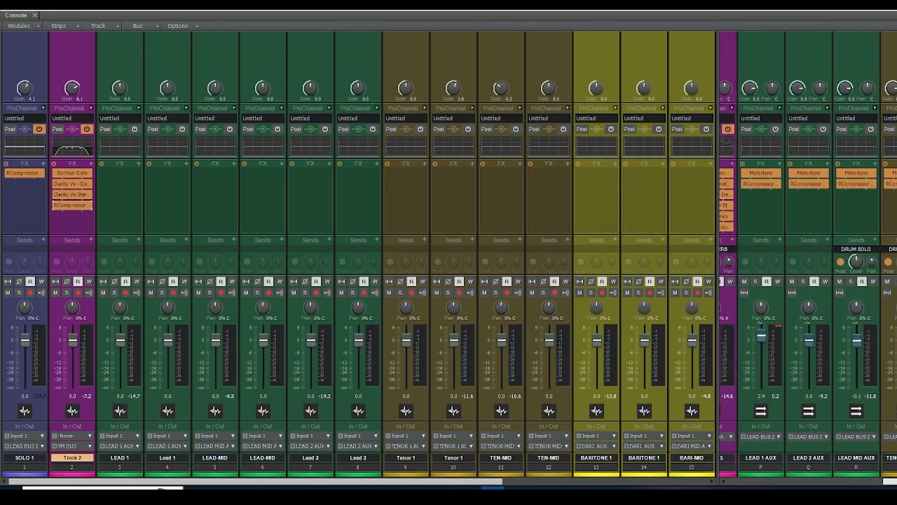
scroll(808, 255, "right", 15)
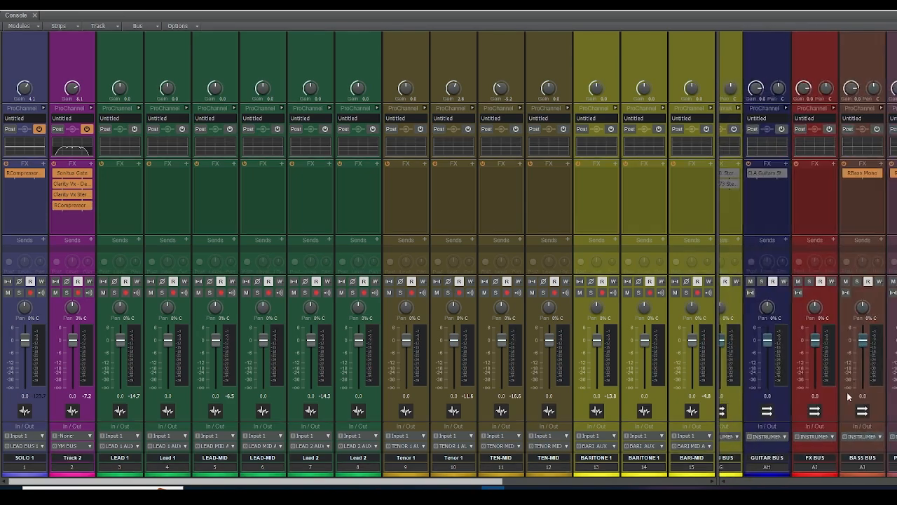
scroll(848, 397, "left", 5)
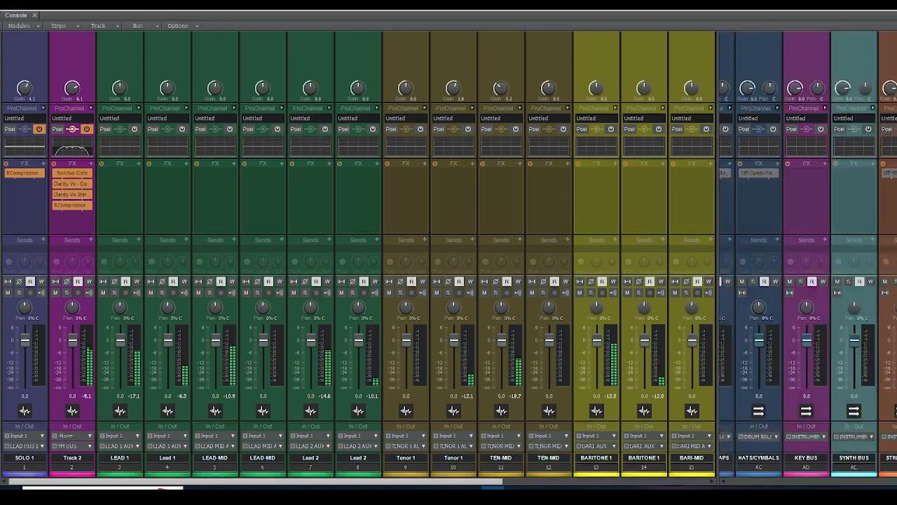
scroll(830, 474, "left", 10)
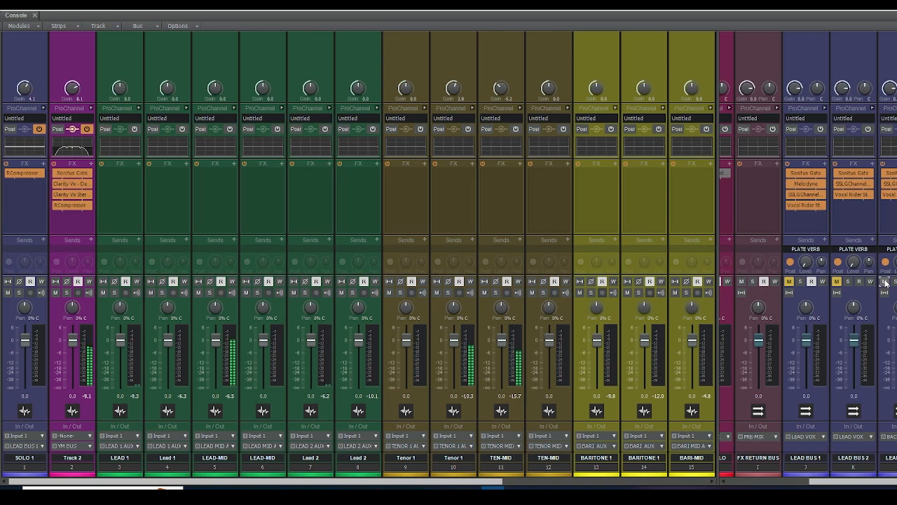
left_click(836, 282)
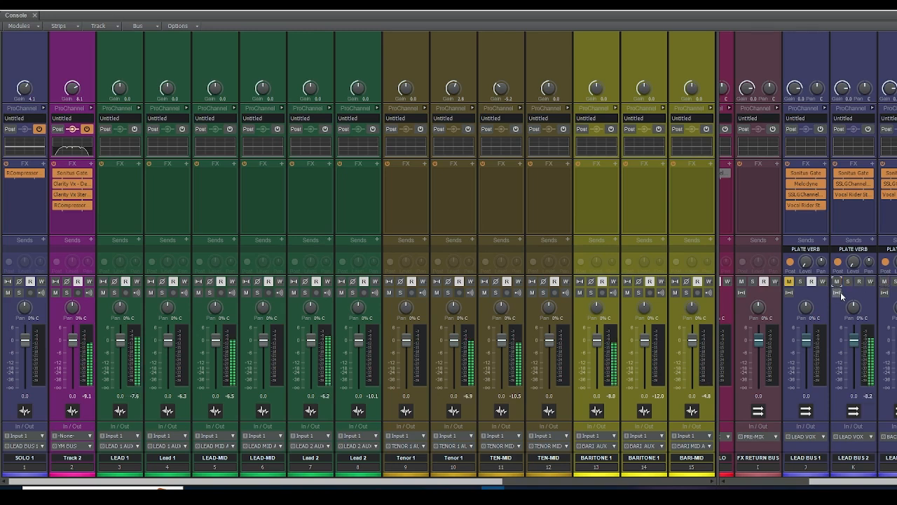
left_click(789, 281)
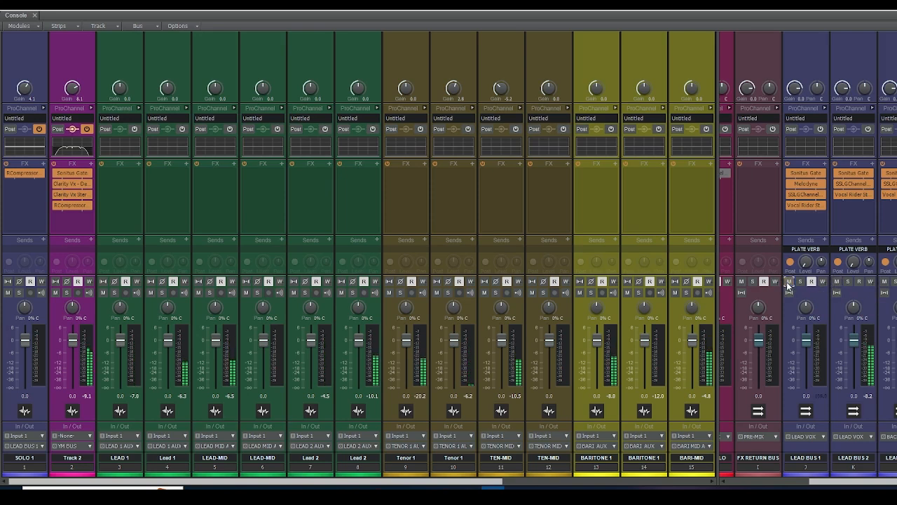
left_click(836, 281)
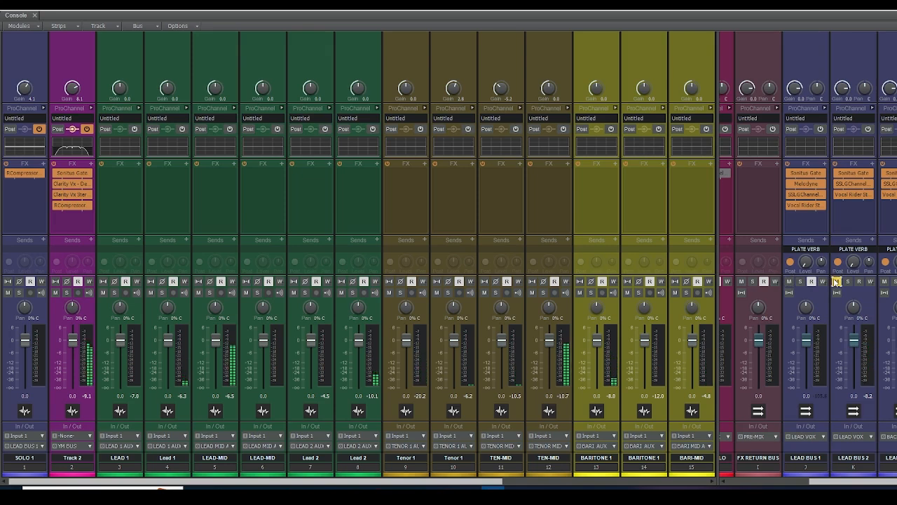
left_click(835, 280)
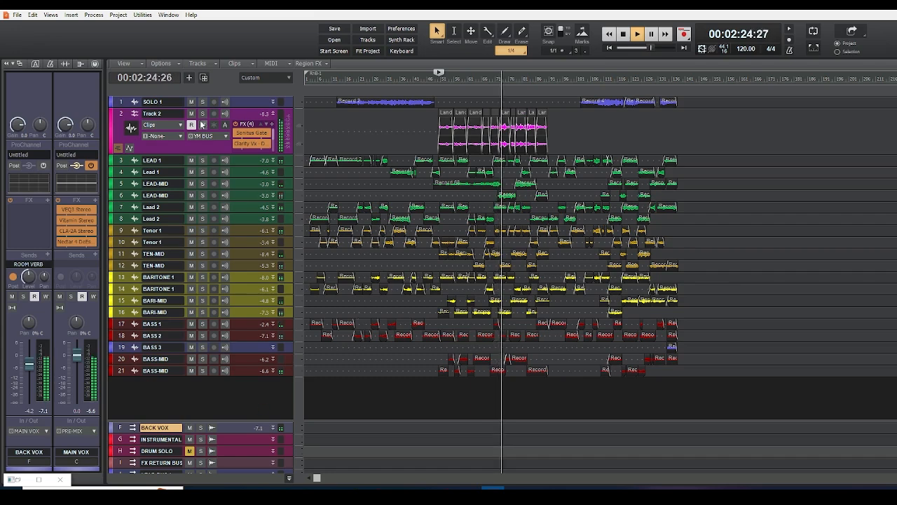
Step: Return to the track view, zoom in on the later part of the song, and place the playhead at 00:03:35:14
left_click(39, 481)
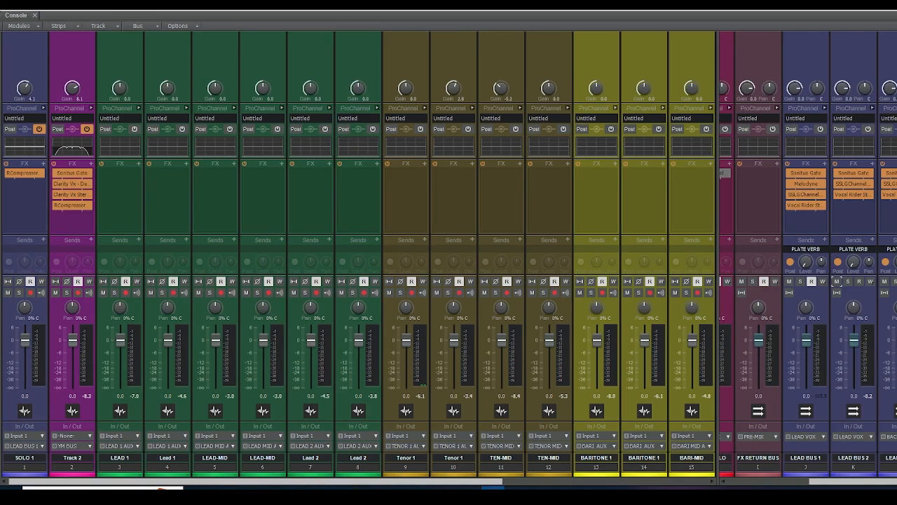
key("d")
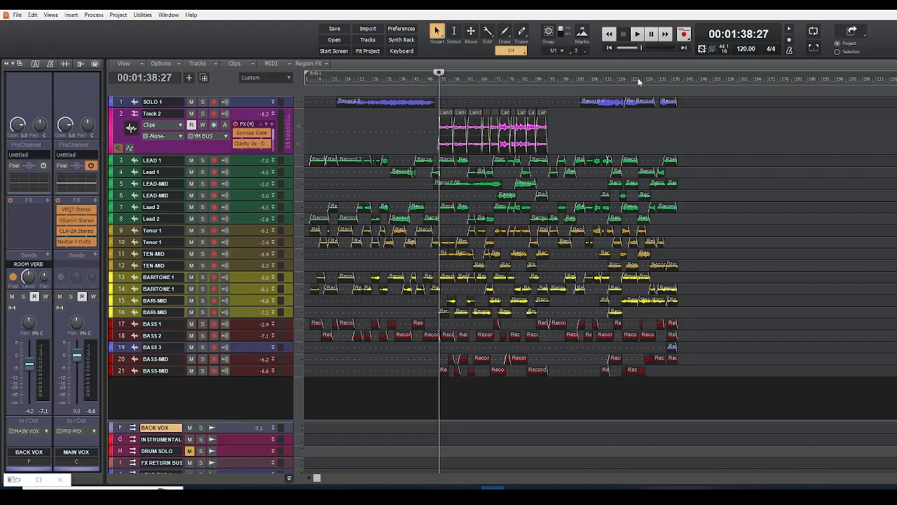
left_click(638, 78)
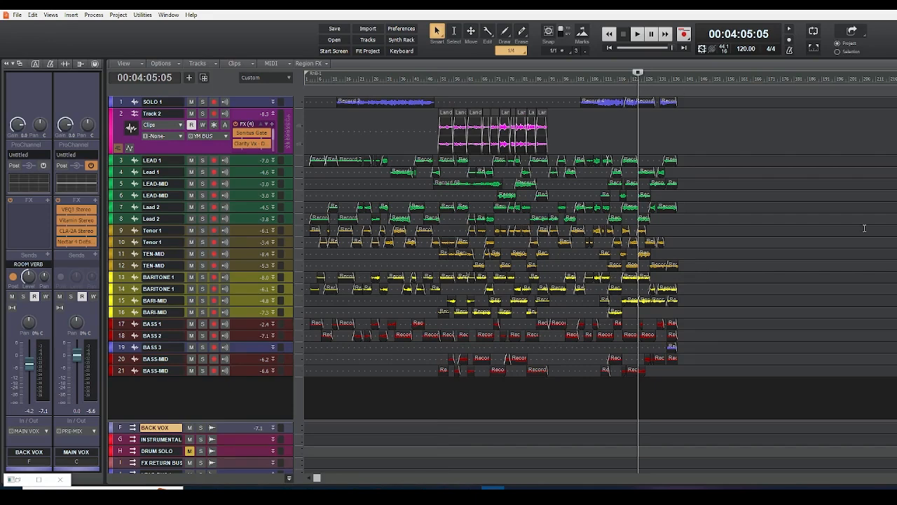
key("ctrl+Right")
key("ctrl+Right")
key("ctrl+Right")
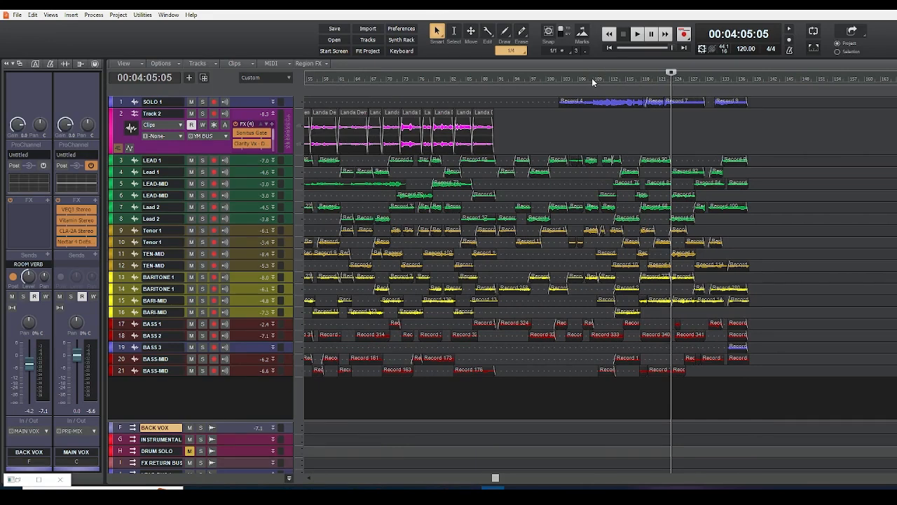
left_click(592, 78)
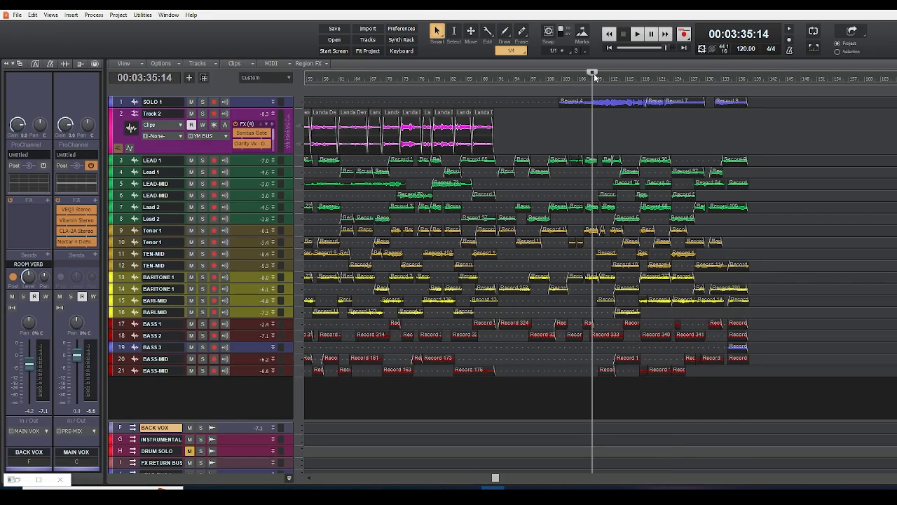
Step: Examine the vocal tracks, then the full bus list and LEAD 1 AUX's volume automation in an enlarged bus area, and shrink it again
scroll(771, 306, "down", 3)
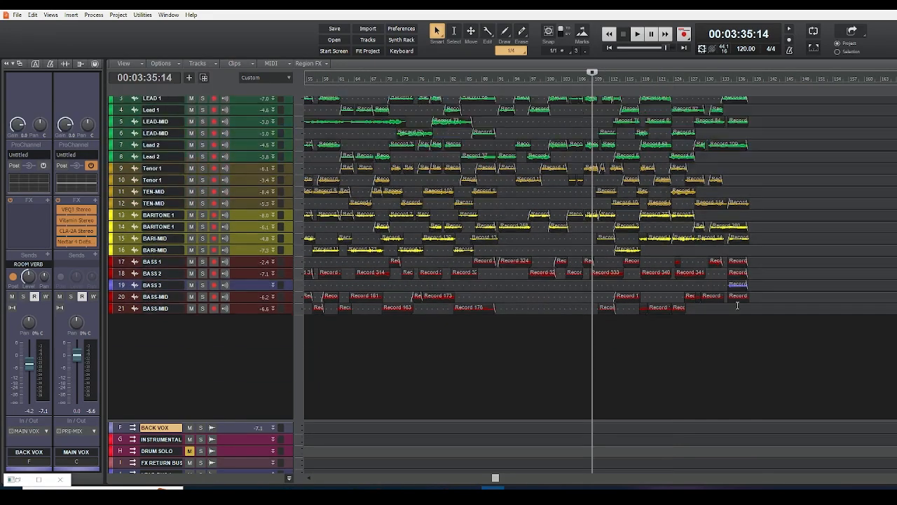
scroll(737, 306, "up", 3)
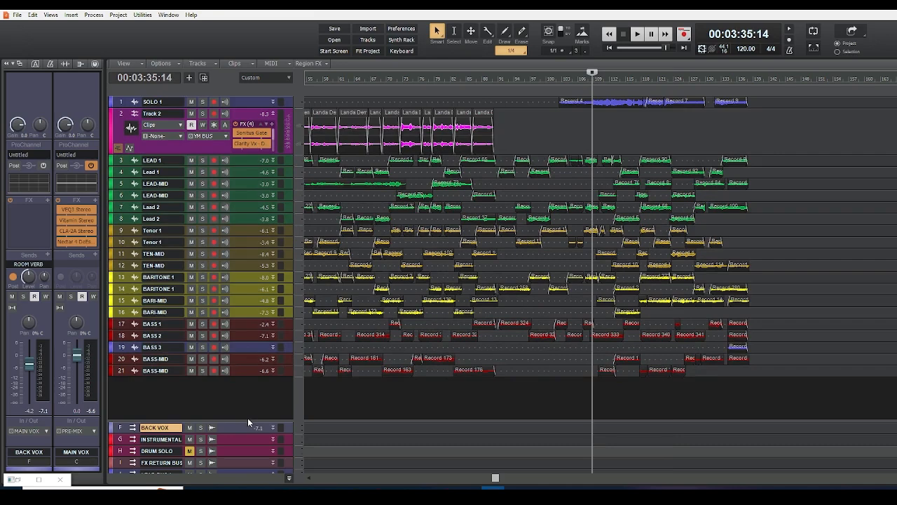
left_click_drag(247, 419, 237, 80)
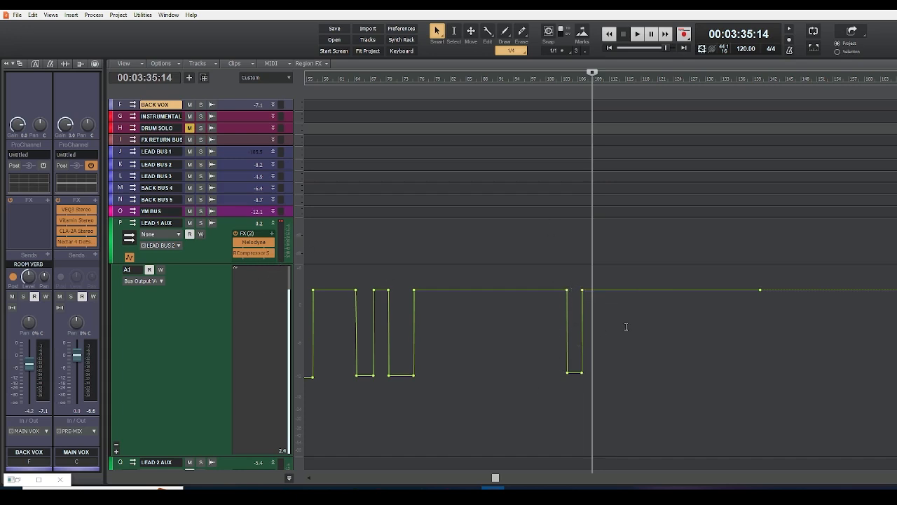
scroll(624, 326, "up", 3)
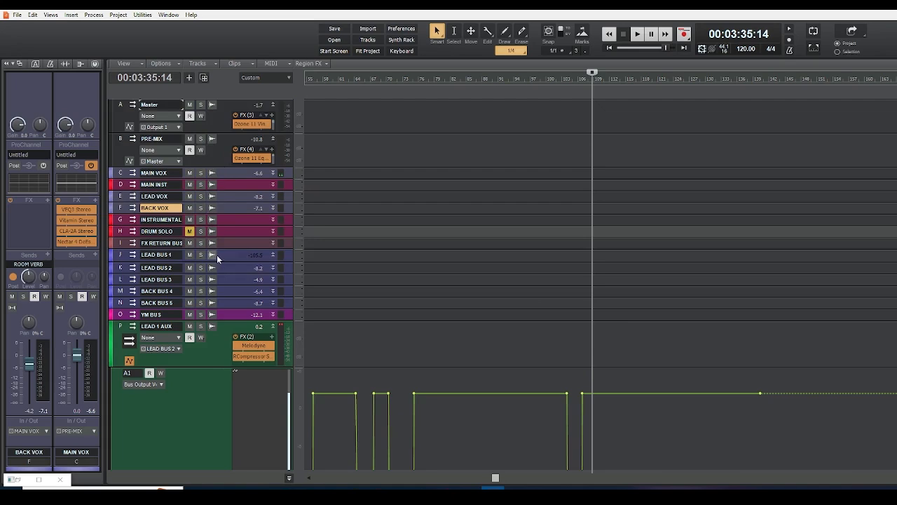
scroll(257, 298, "down", 4)
scroll(257, 298, "up", 4)
left_click_drag(228, 99, 236, 438)
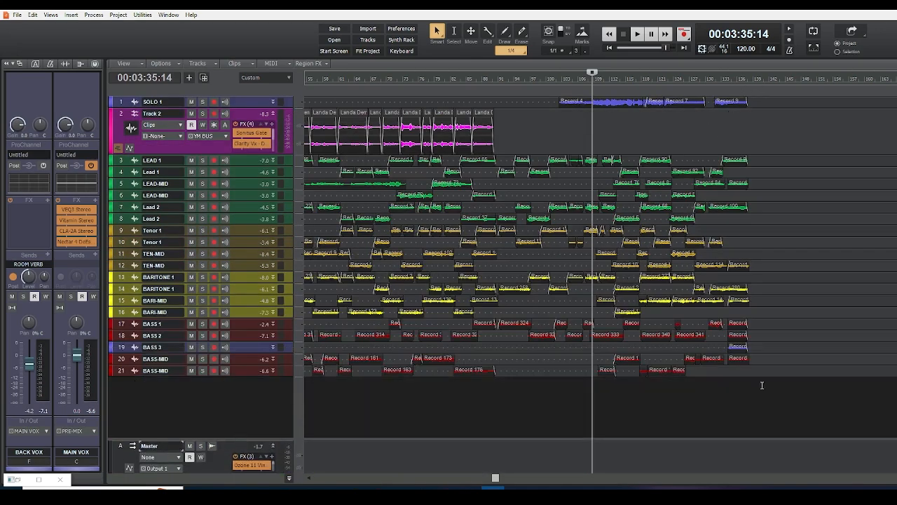
Step: Play the song's ending from 00:04:23:09 while reviewing all vocal tracks, and stop playback
left_click(690, 82)
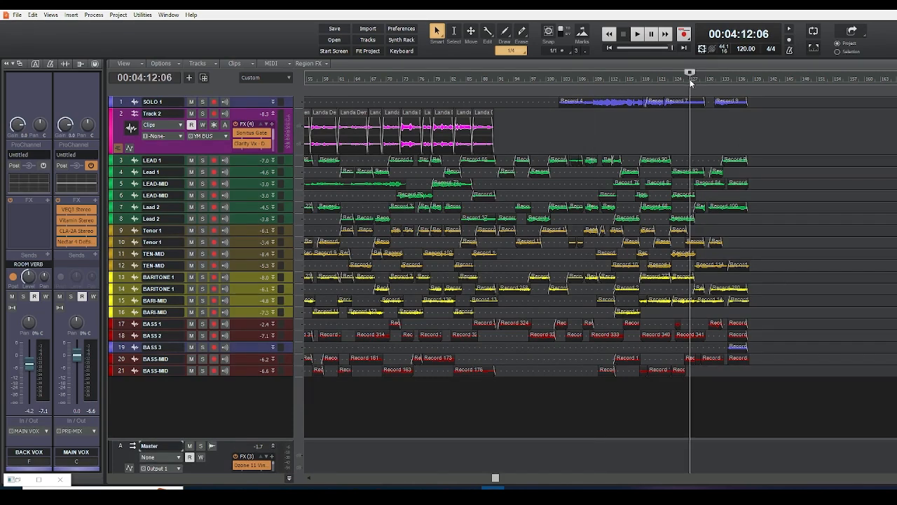
key("space")
left_click(720, 78)
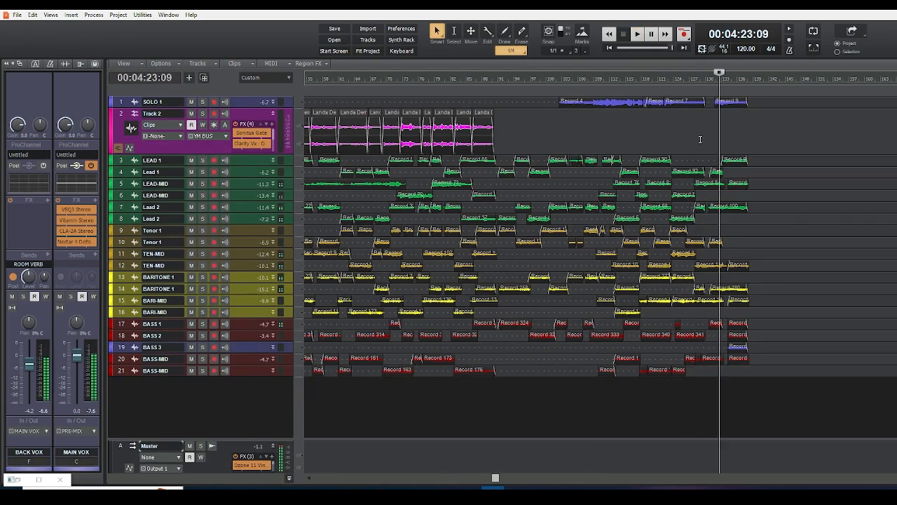
scroll(699, 140, "down", 2)
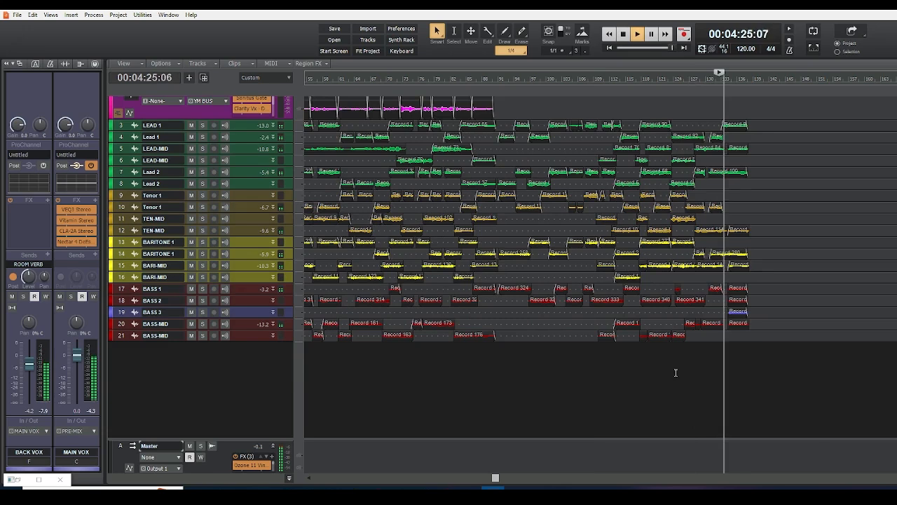
scroll(676, 372, "up", 2)
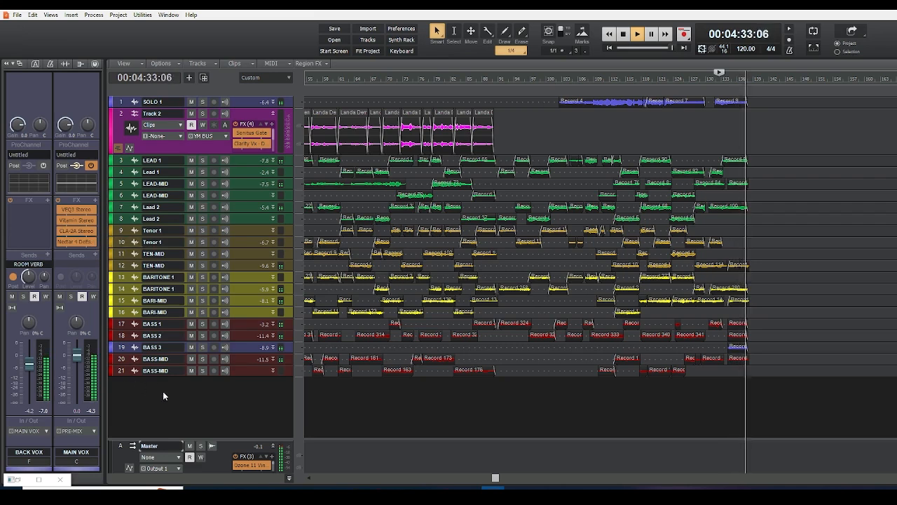
key("space")
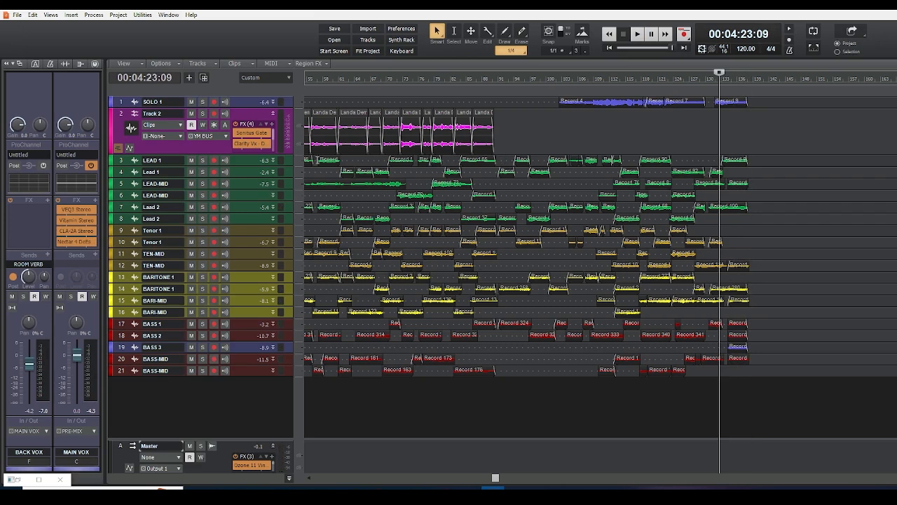
Step: Expand tracks 3 (LEAD 1) and 7 (Lead 2), place the playhead at 00:04:18:27, and zoom in on the ending's clips
left_click(273, 162)
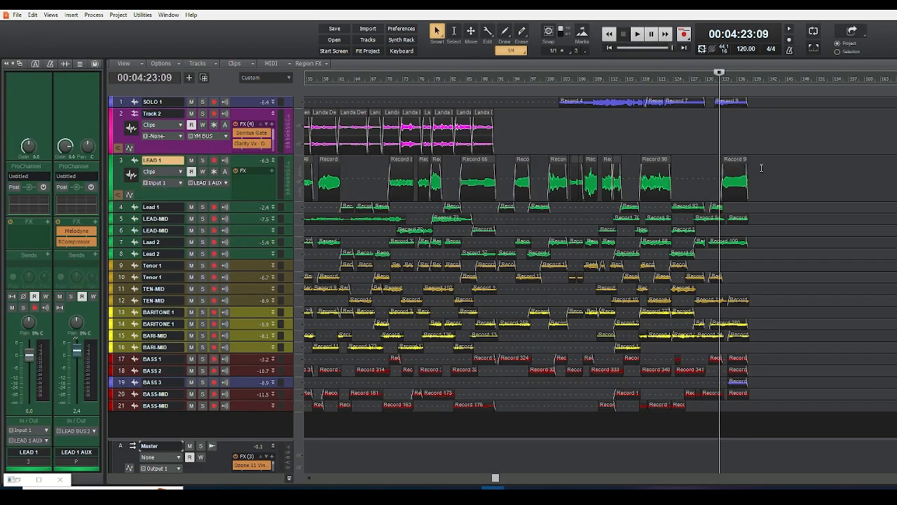
left_click(706, 239)
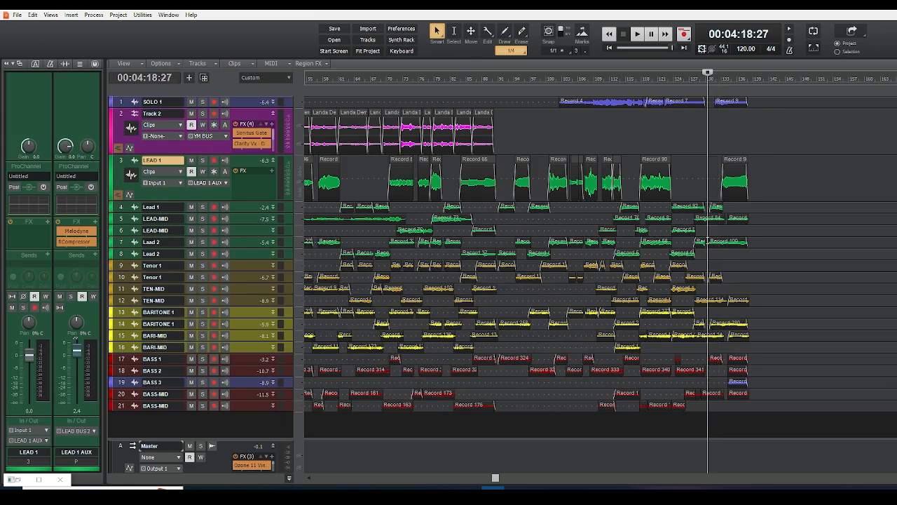
scroll(409, 212, "down", 2)
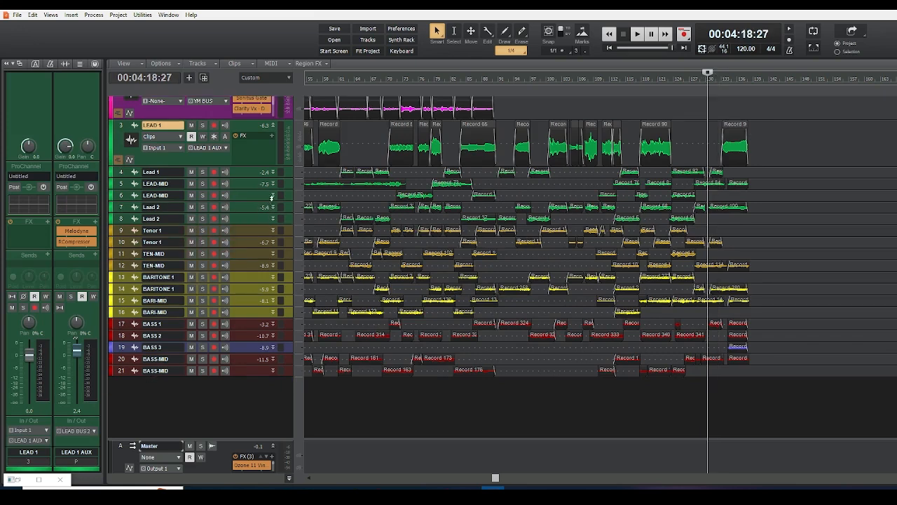
left_click(273, 200)
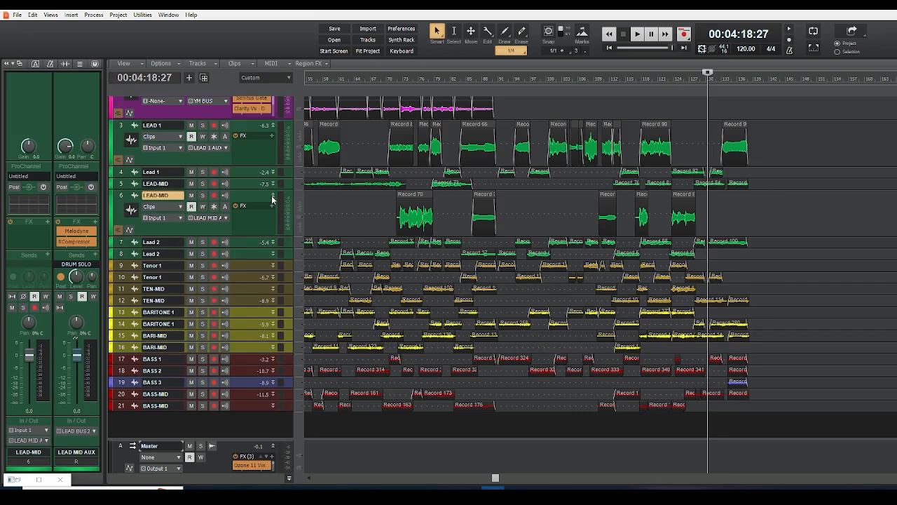
left_click(273, 200)
left_click(272, 211)
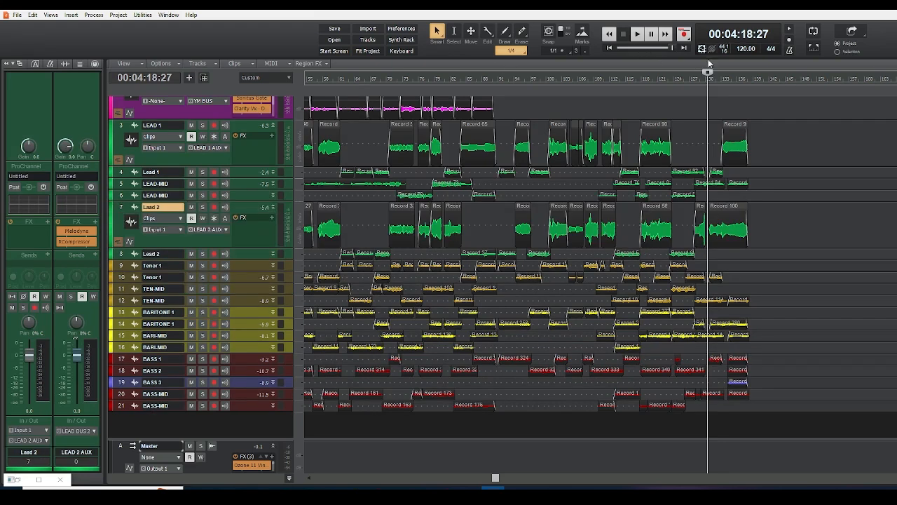
left_click_drag(708, 71, 708, 71)
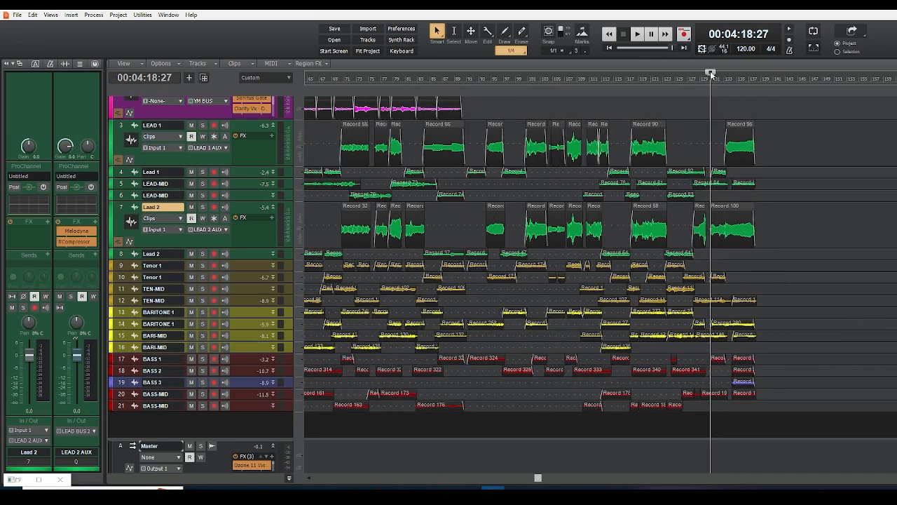
Step: Play the ending from 00:04:18:27 and bring the LEAD 1 AUX and LEAD 2 AUX buses into view in the console
key("space")
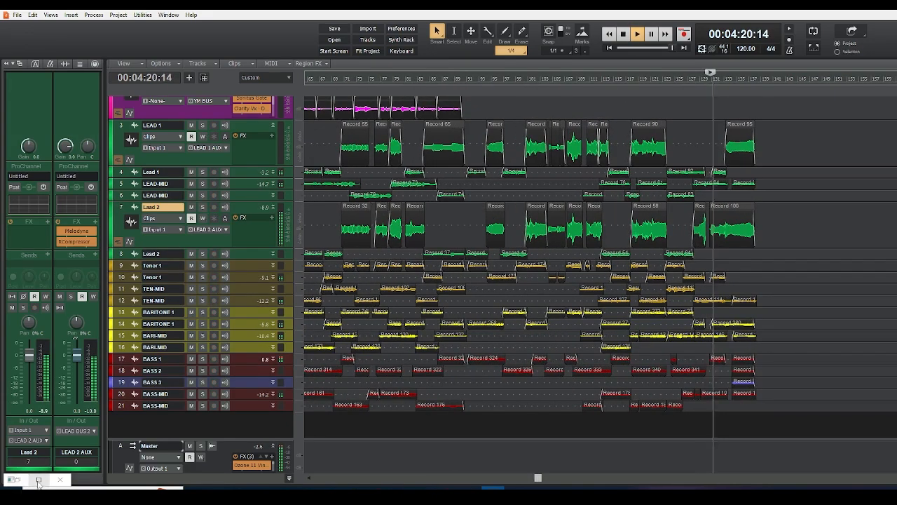
left_click(39, 480)
left_click_drag(834, 480, 886, 480)
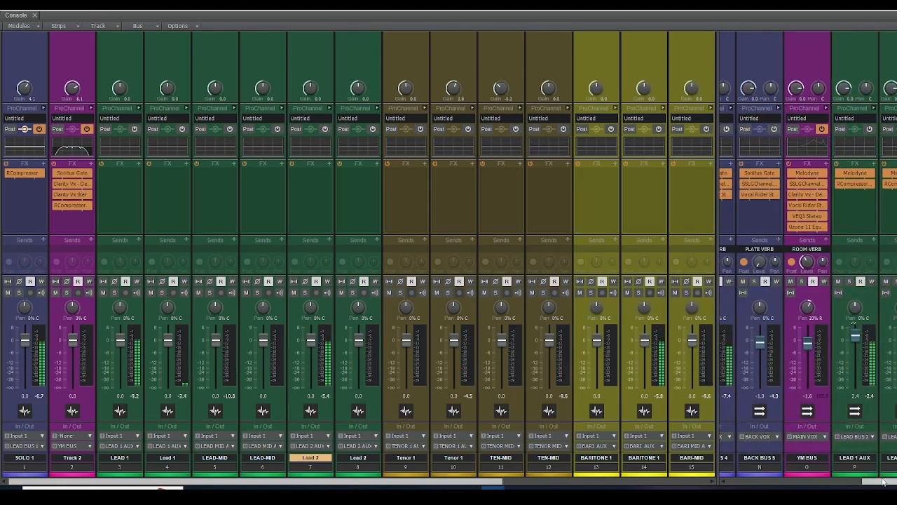
mouse_move(891, 482)
left_mouse_down()
mouse_move(880, 483)
mouse_move(896, 482)
left_mouse_up()
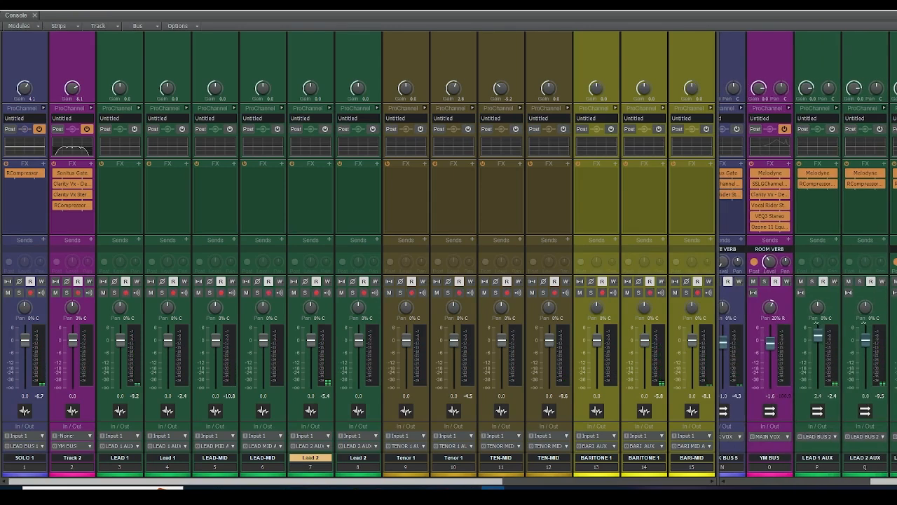
Step: Listen to LEAD 2 AUX soloed, and review the console strips up to track 21 and the lead buses during playback
key("space")
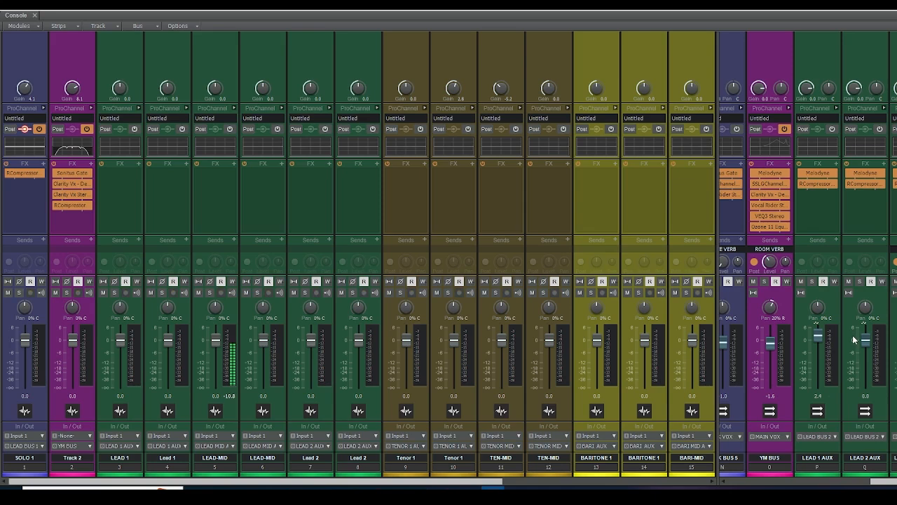
left_click(859, 281)
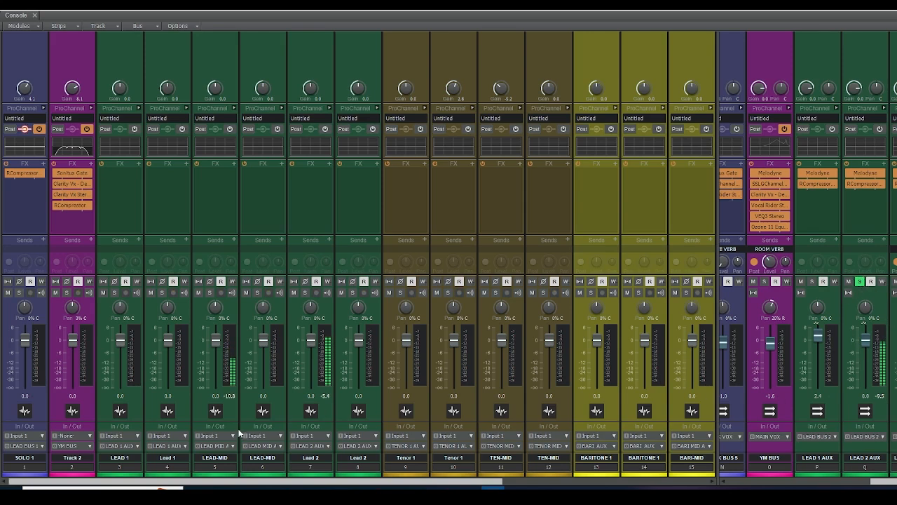
left_click_drag(291, 484, 582, 483)
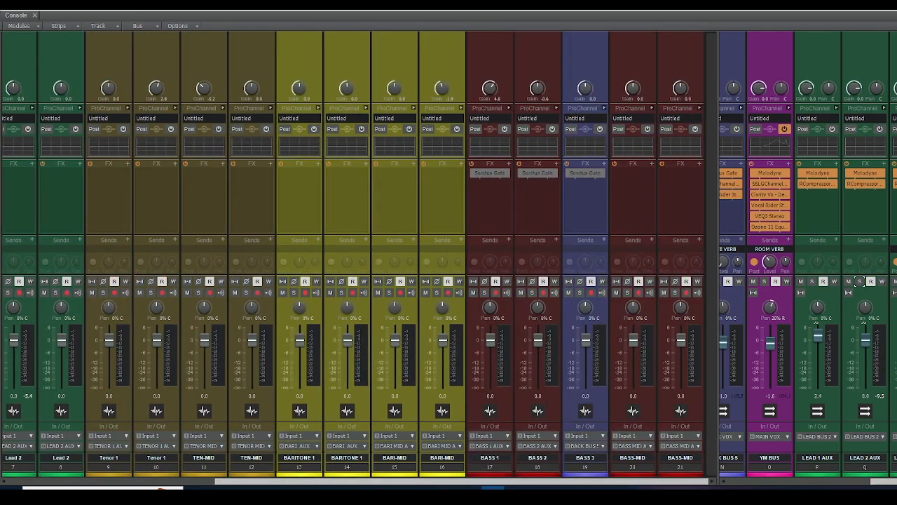
left_click_drag(885, 484, 838, 484)
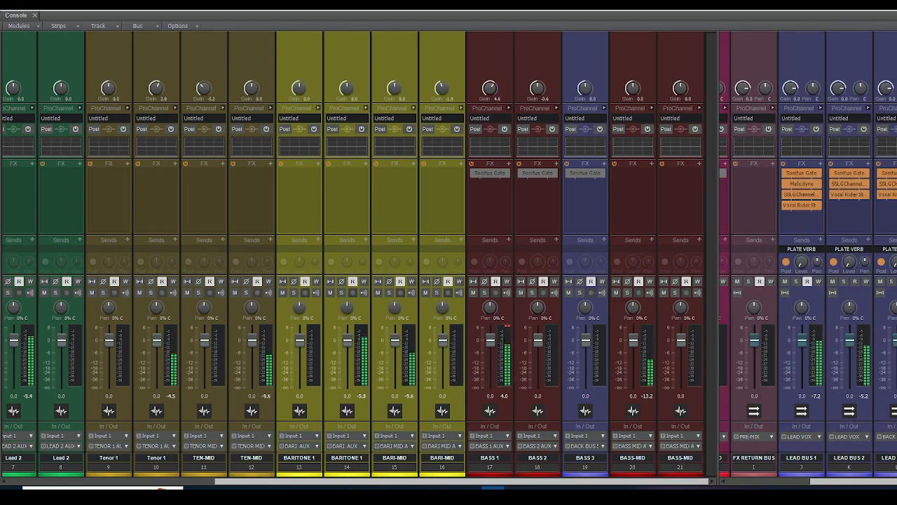
Step: Return to the track view, collapse track 7 (Lead 2), and stop playback
key("d")
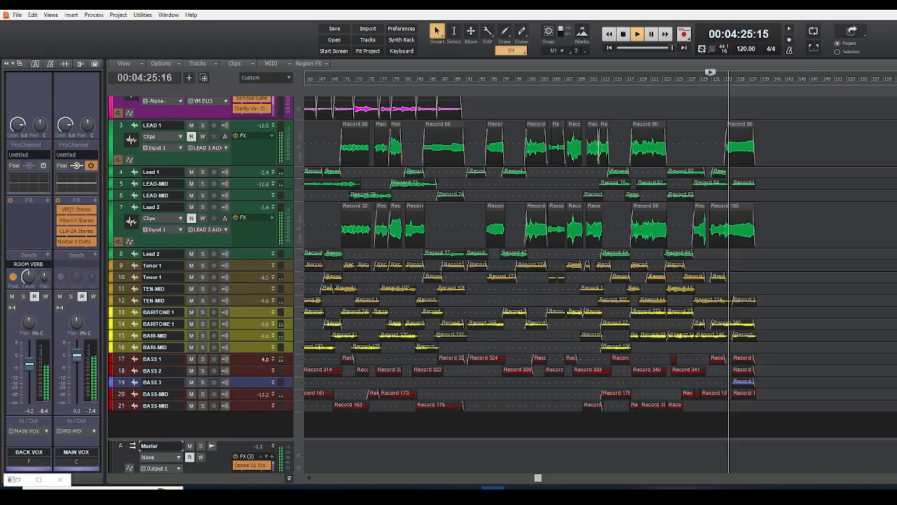
left_click(274, 209)
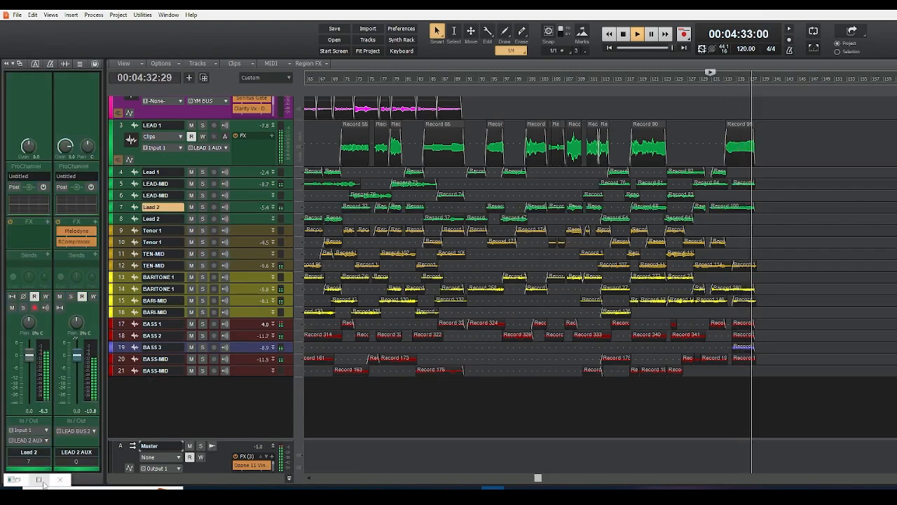
key("space")
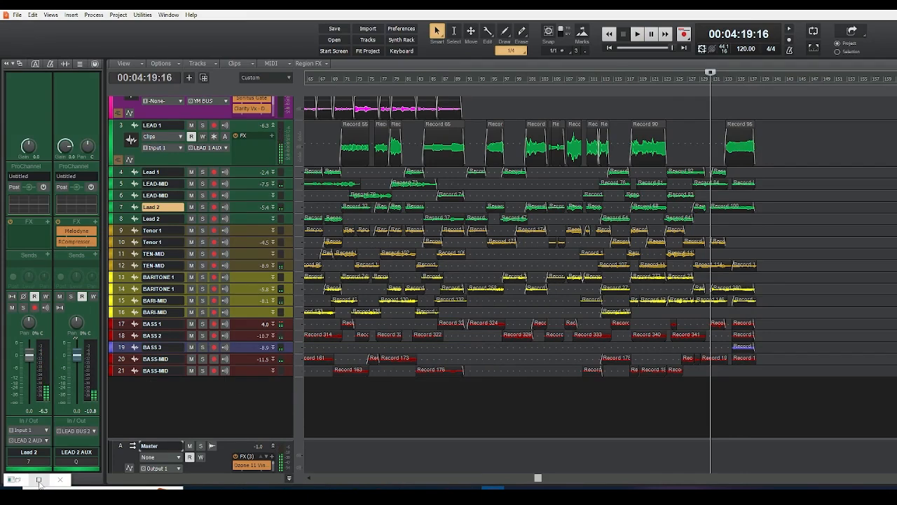
Step: Check the console again, collapse track 3 (LEAD 1) in the track view, and place the playhead at 00:03:53:00
left_click(39, 481)
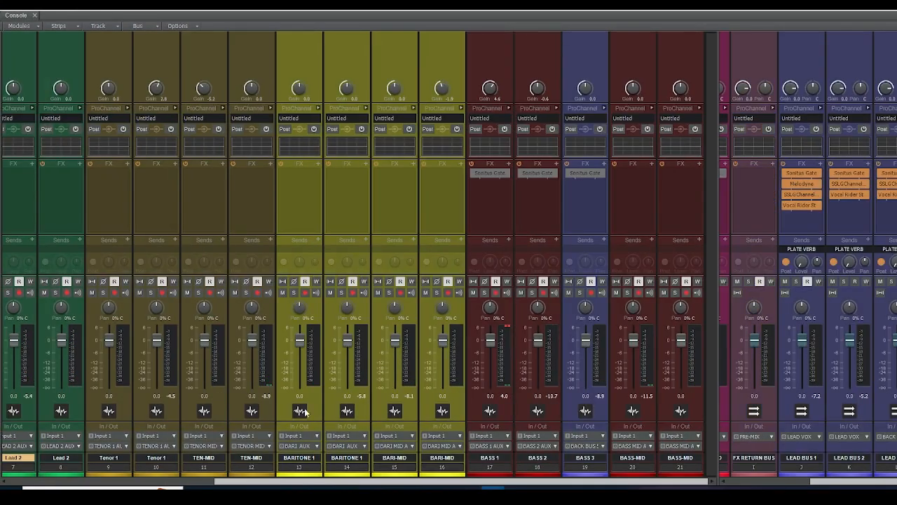
left_click_drag(827, 485, 832, 485)
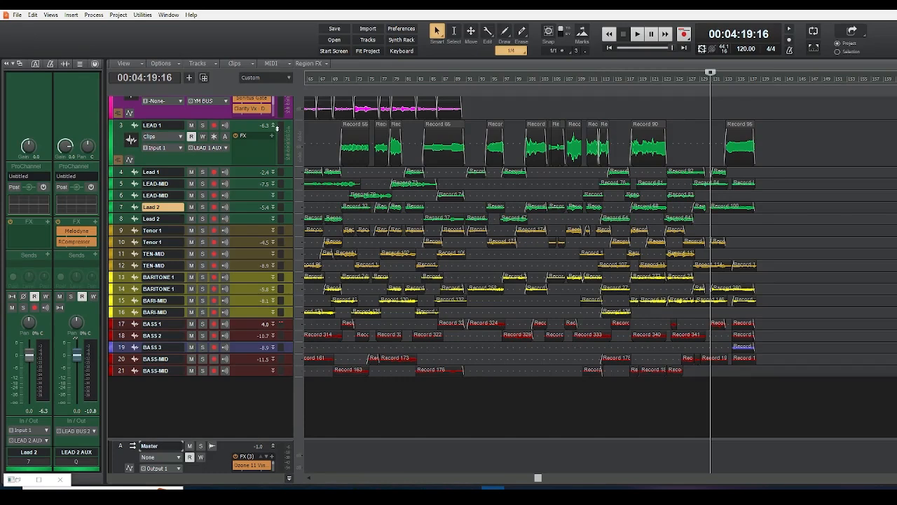
left_click(274, 126)
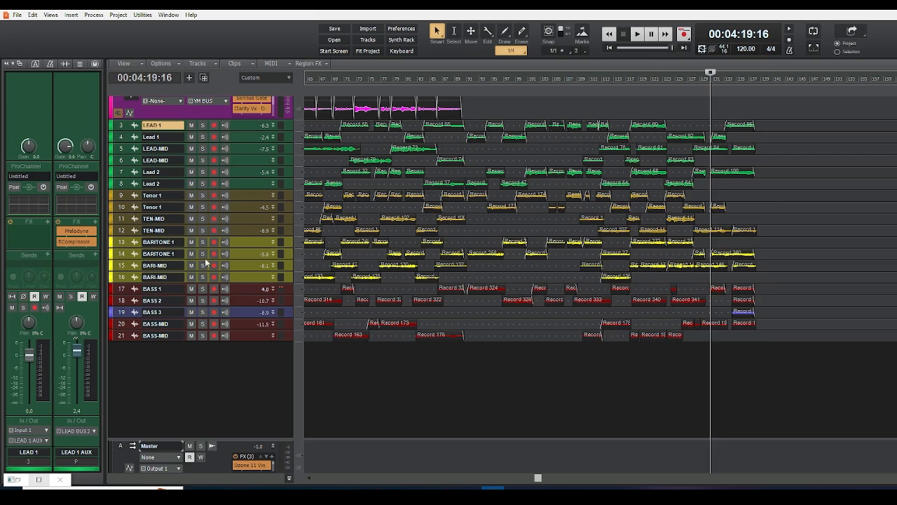
mouse_move(710, 71)
left_mouse_down()
mouse_move(520, 96)
mouse_move(630, 64)
left_mouse_up()
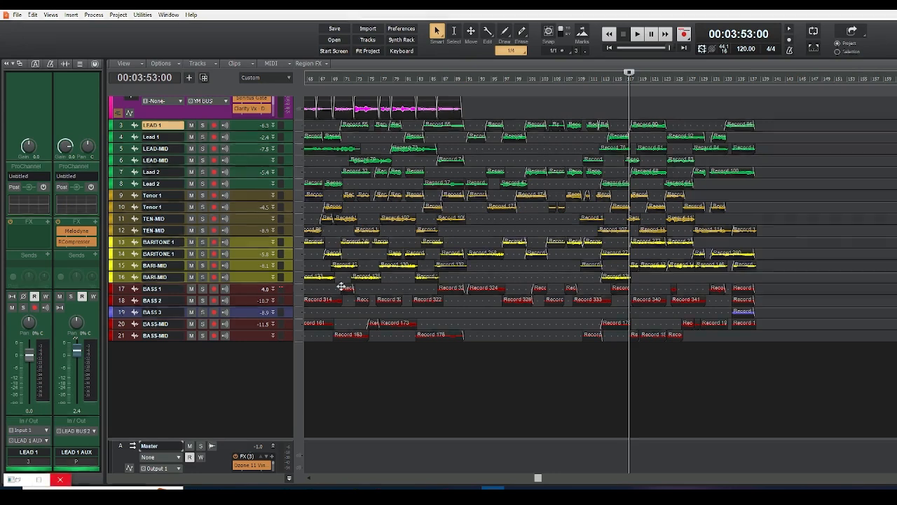
scroll(364, 270, "up", 2)
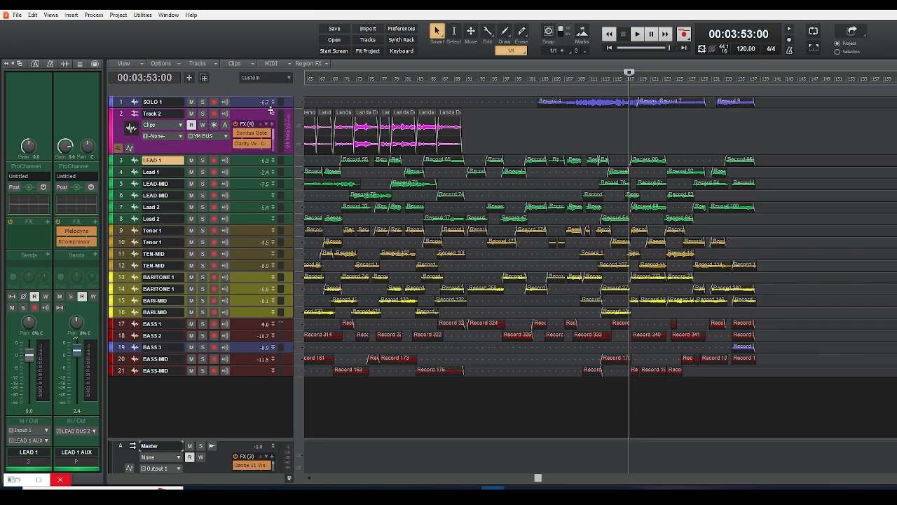
Step: Widen the console's bus area and examine the buses from LEAD 2 AUX back to Master
left_click(39, 481)
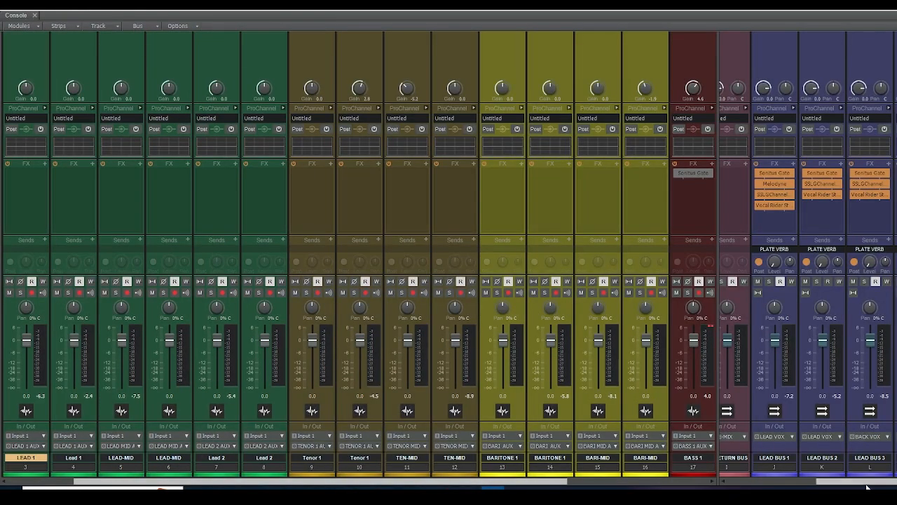
left_click_drag(865, 482, 843, 485)
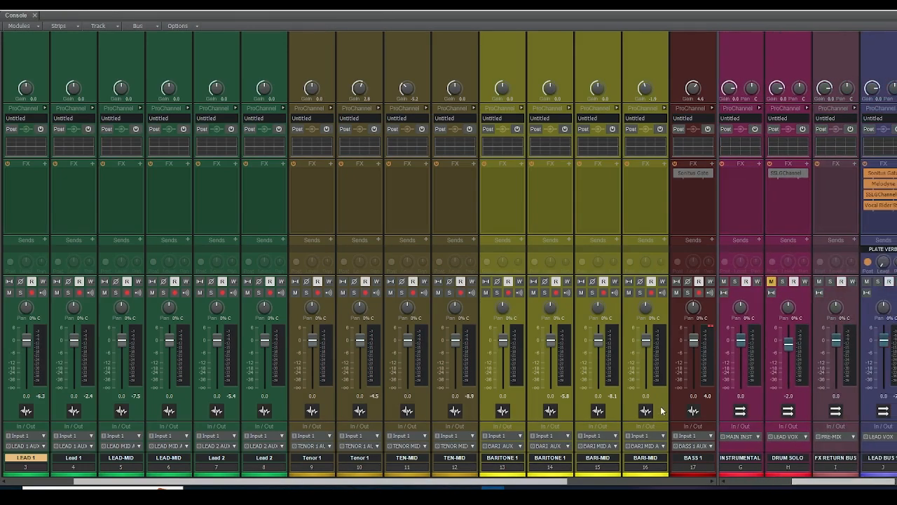
left_click_drag(717, 133, 431, 255)
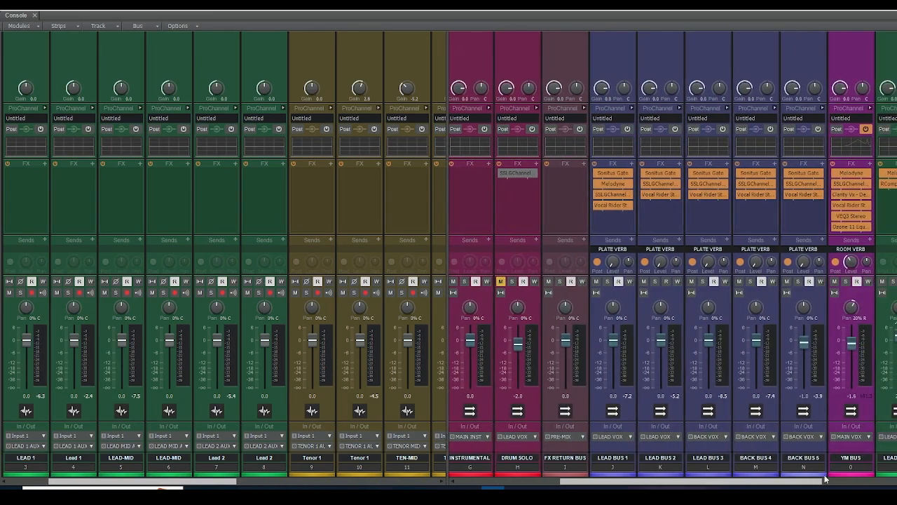
left_click_drag(807, 485, 839, 485)
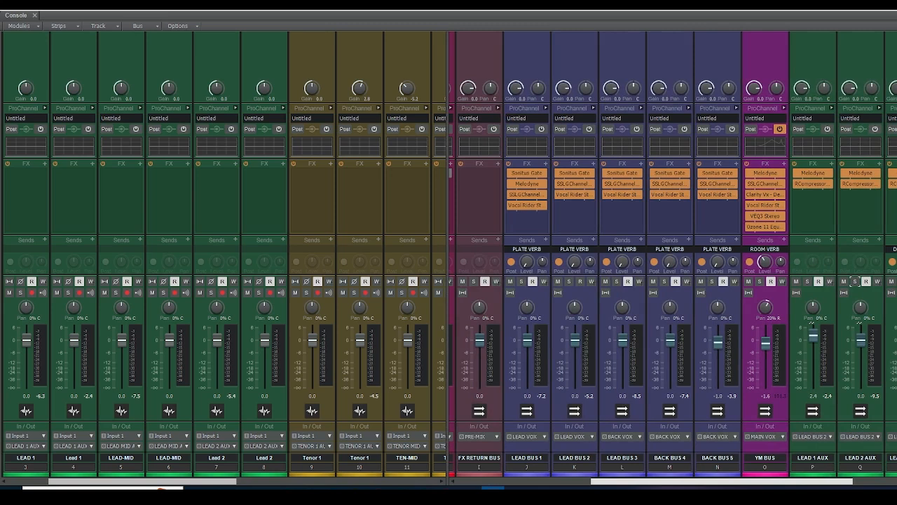
left_click_drag(752, 482, 612, 483)
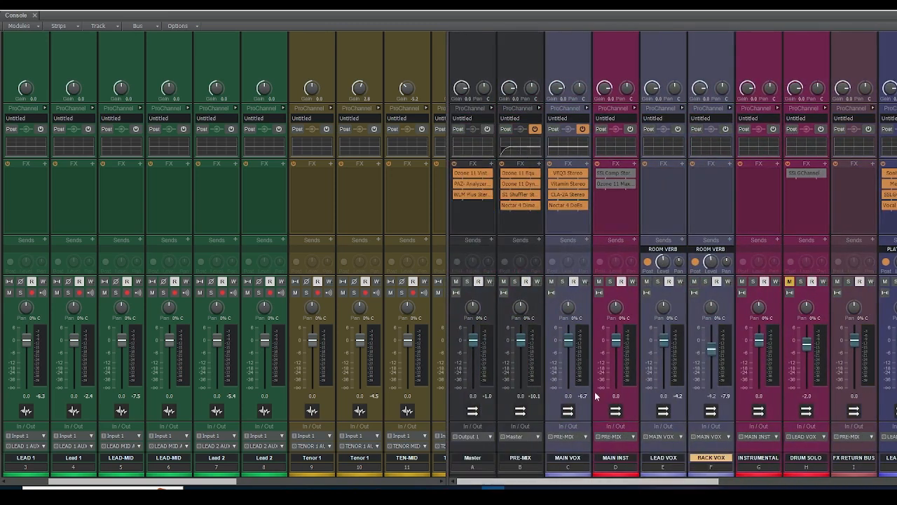